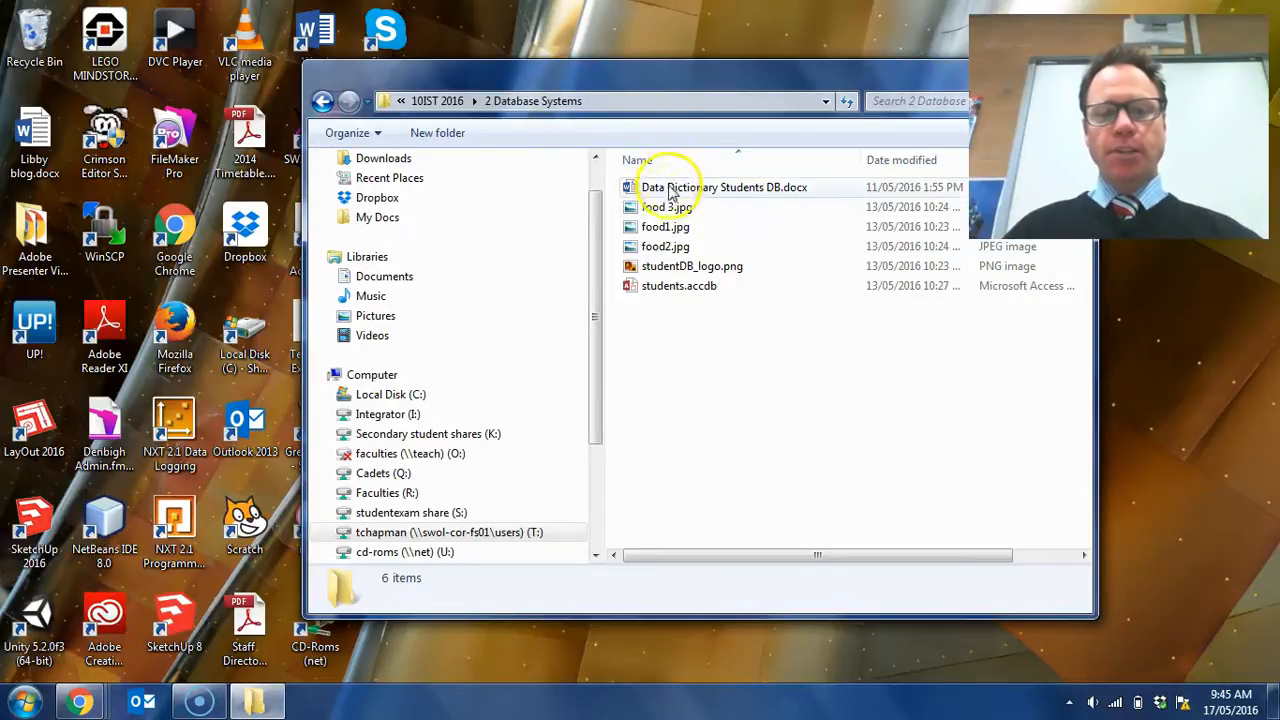
- Look over the database, logo, food image and data dictionary files in the 2 Database Systems folder
left_click(668, 289)
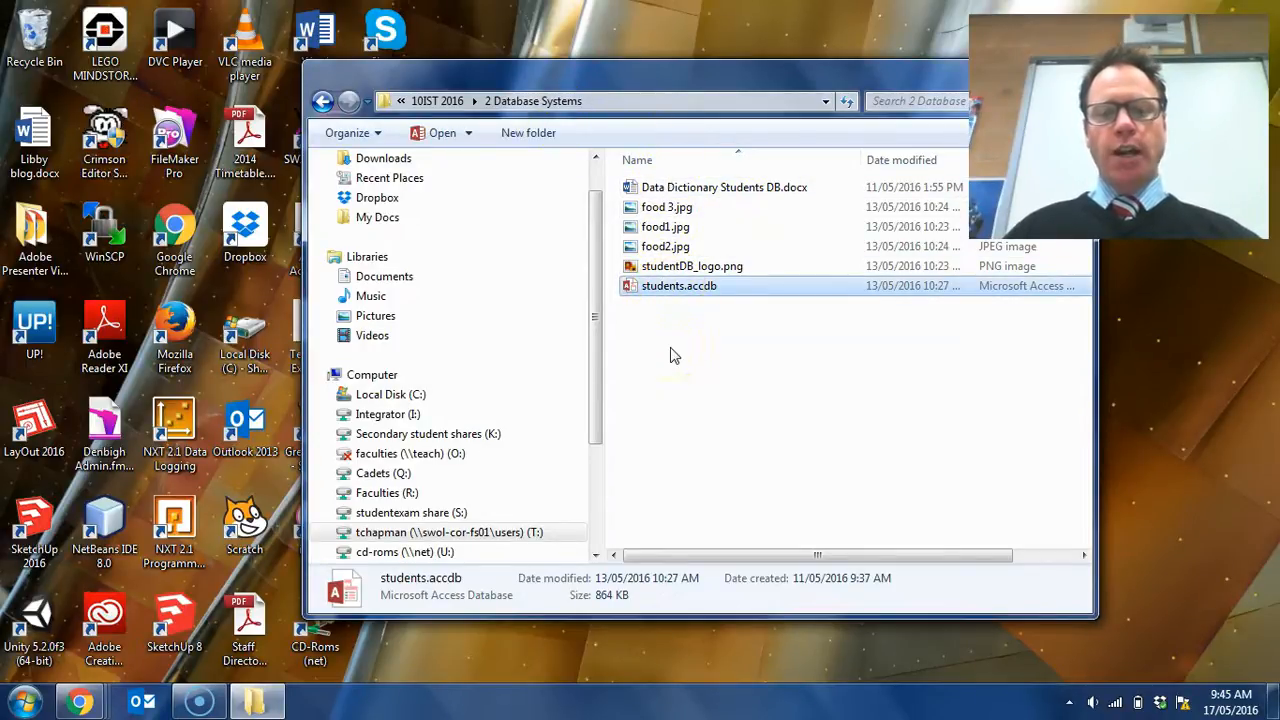
left_click(712, 266)
left_click(683, 248)
left_click(690, 228)
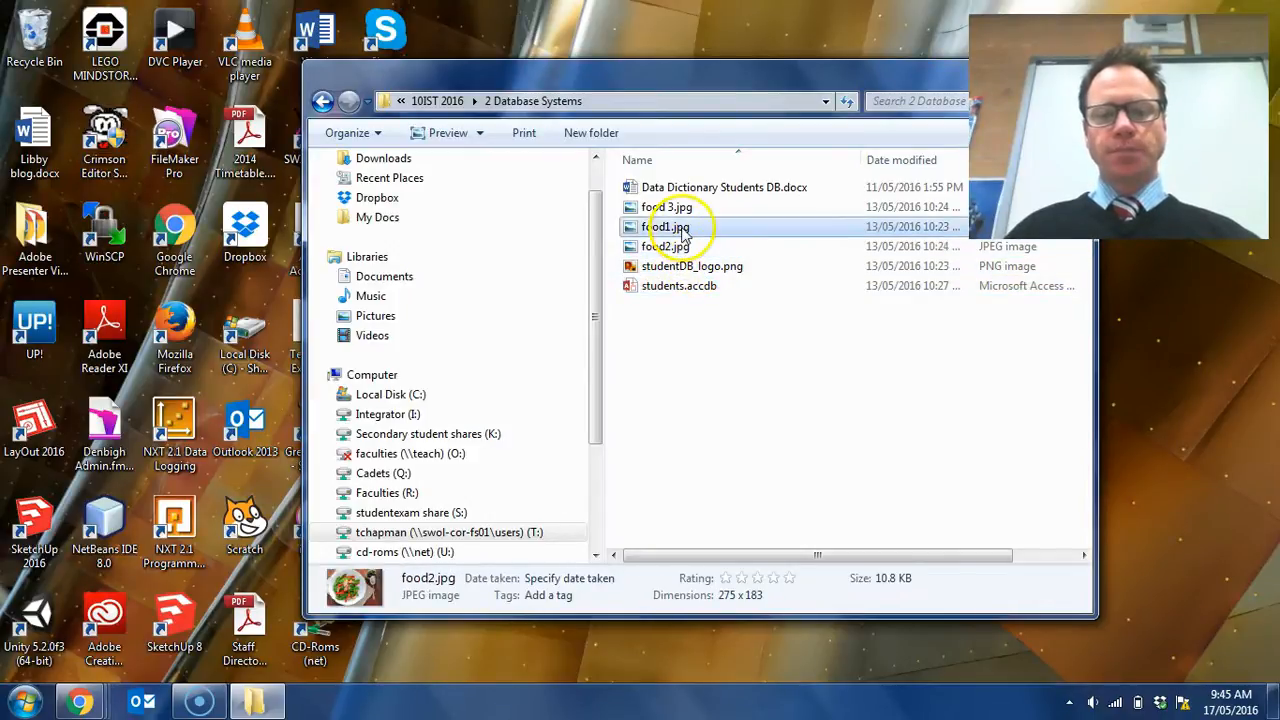
left_click(712, 207)
left_click(742, 190)
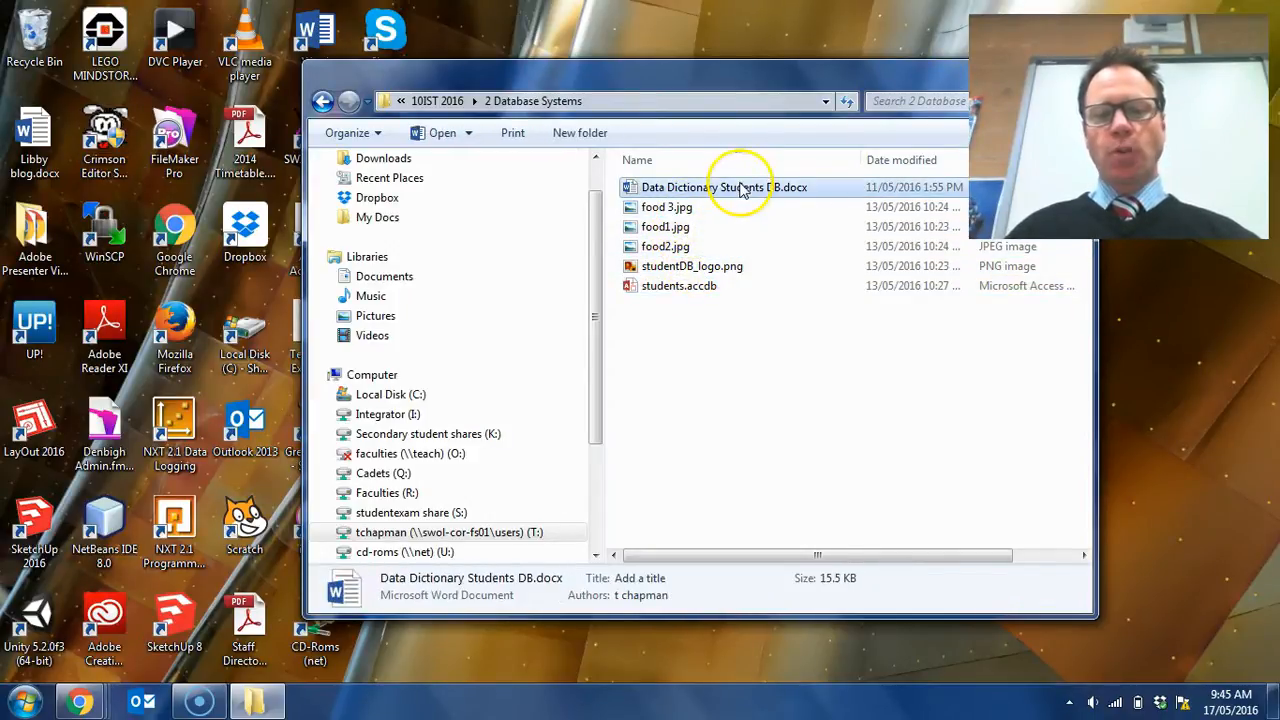
left_click(750, 320)
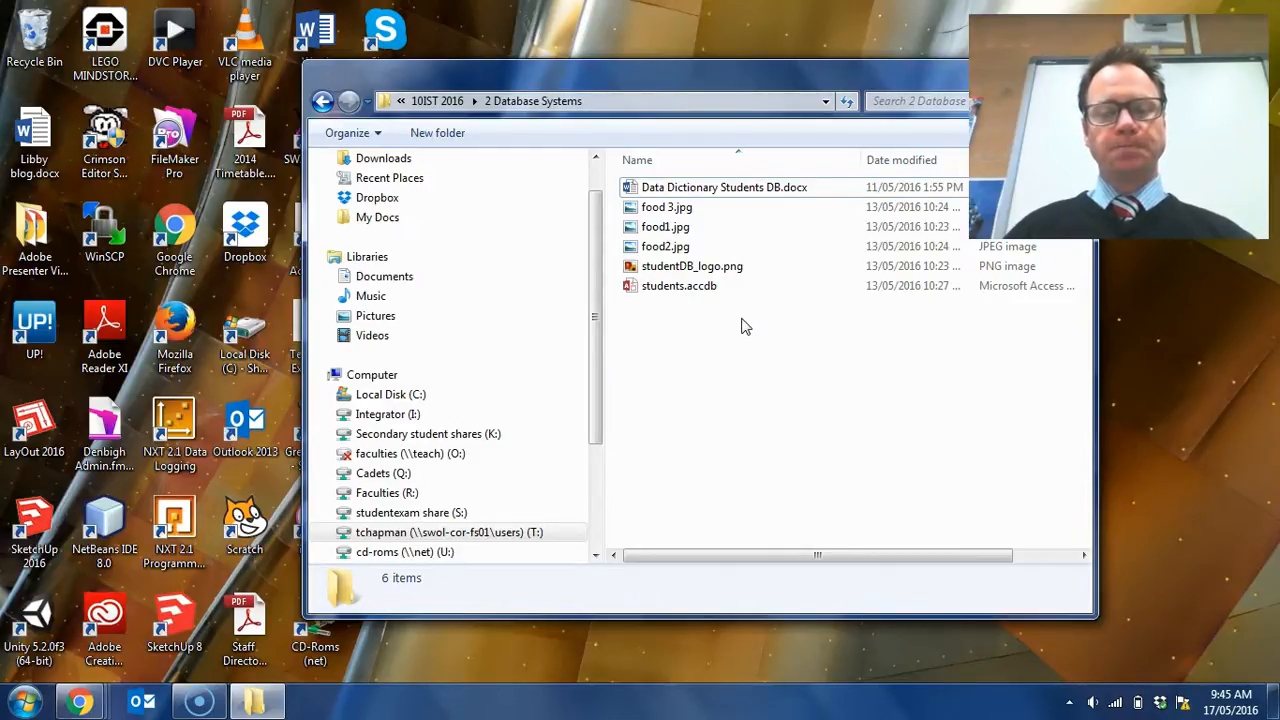
- Open the students.accdb database in Access and display its tblStudents table
left_click(686, 296)
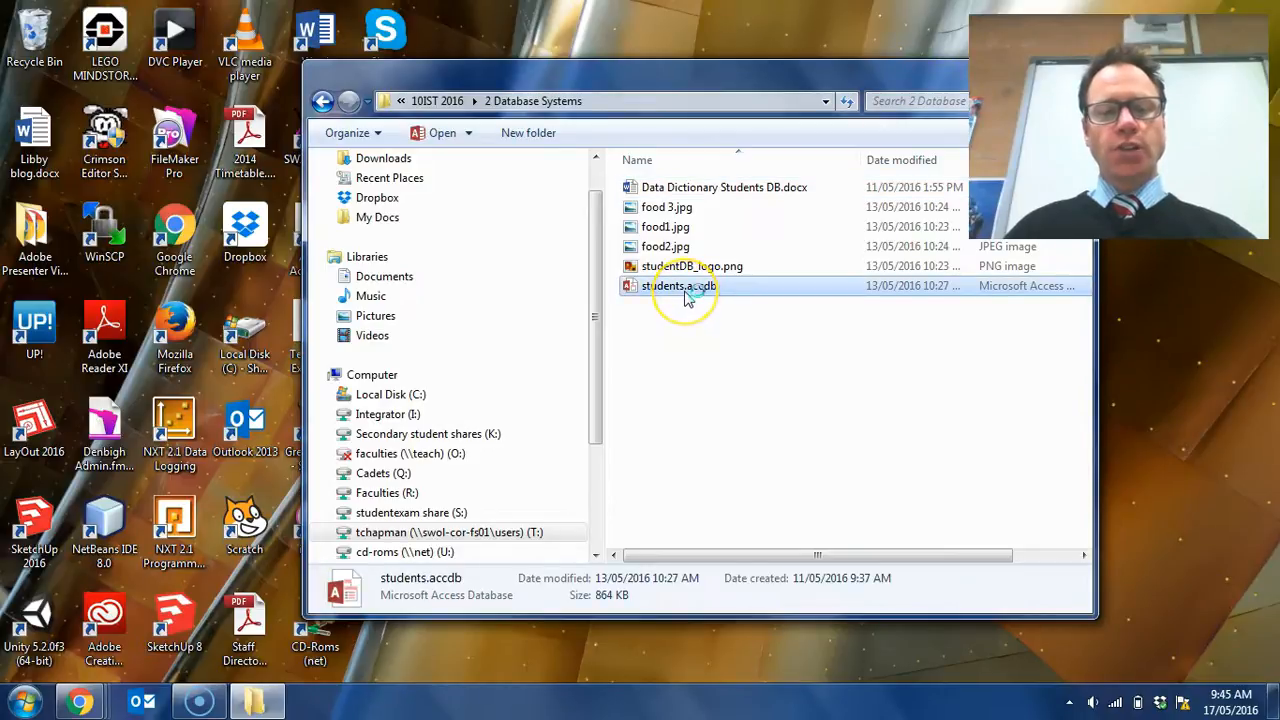
double_click(686, 298)
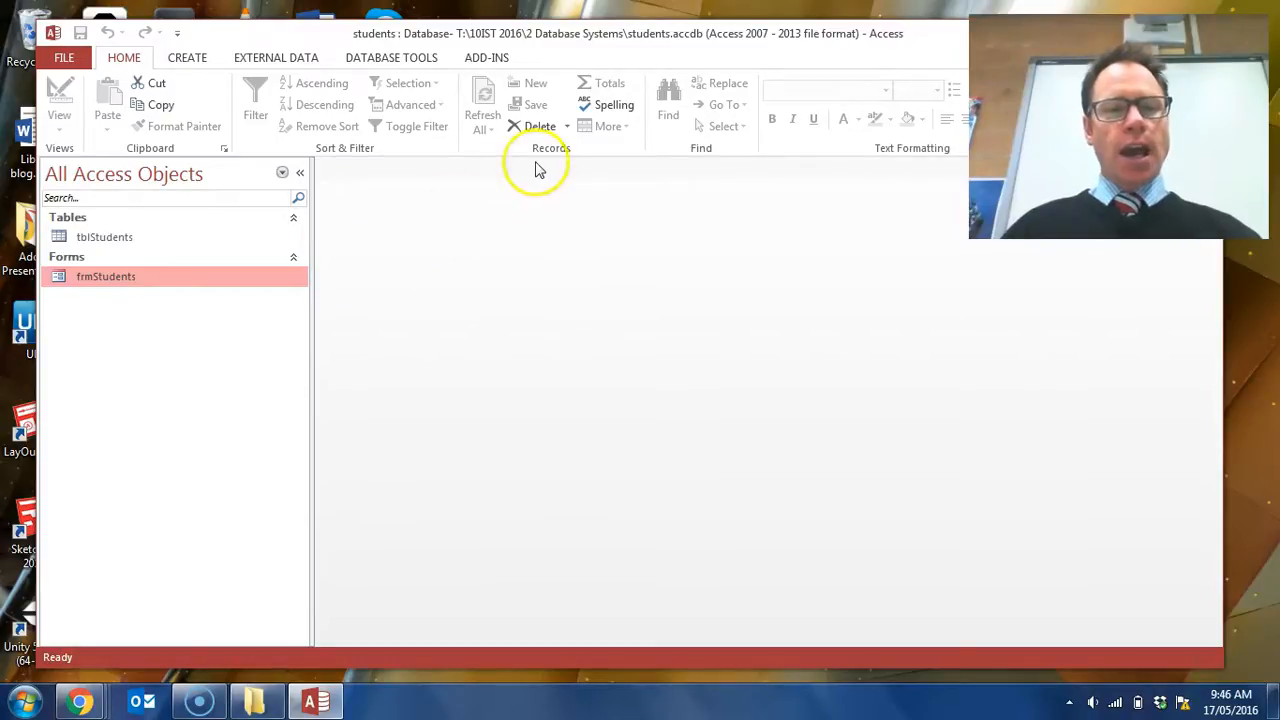
left_click(129, 240)
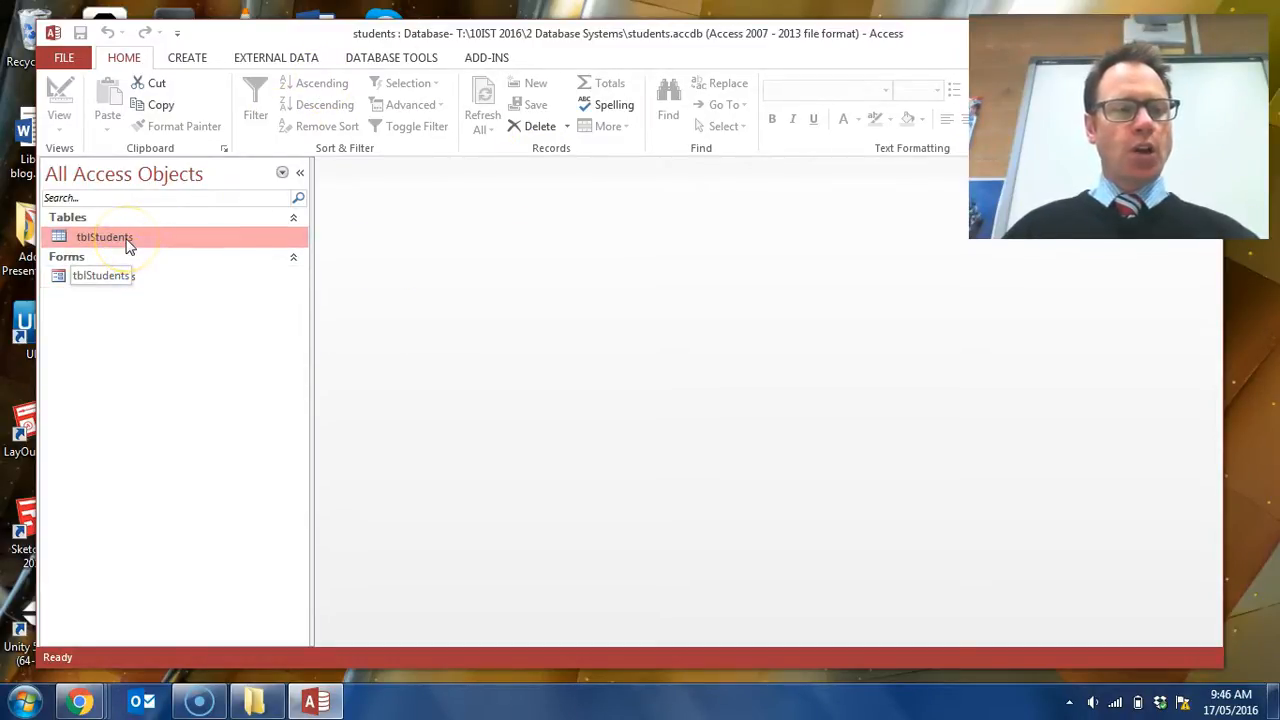
double_click(129, 243)
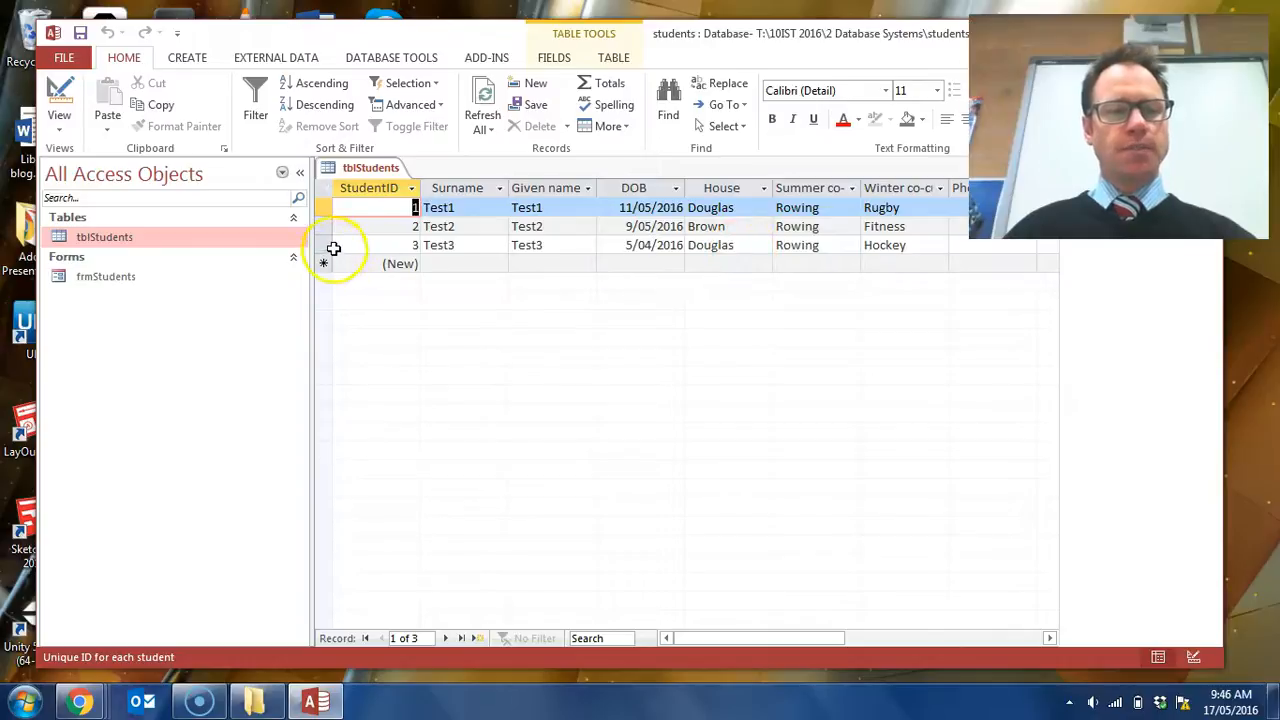
- Close the tblStudents table and open the frmStudents form to view its layout
right_click(350, 168)
left_click(400, 206)
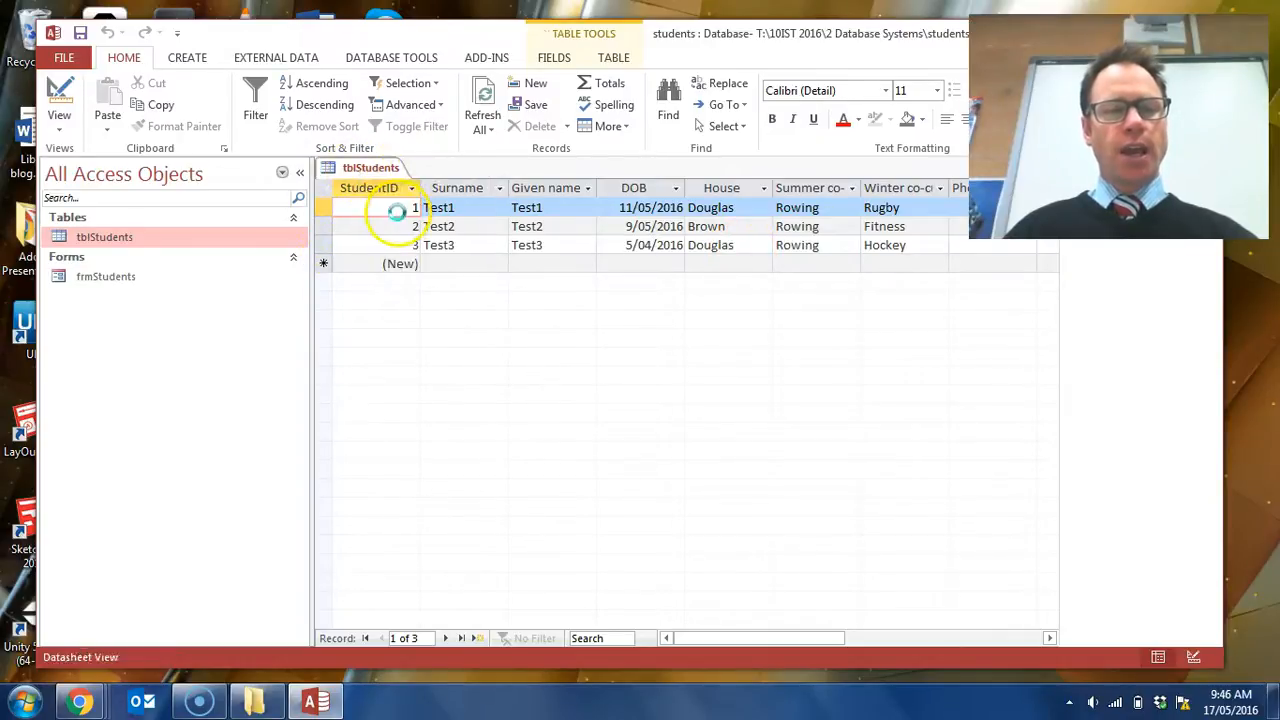
double_click(94, 277)
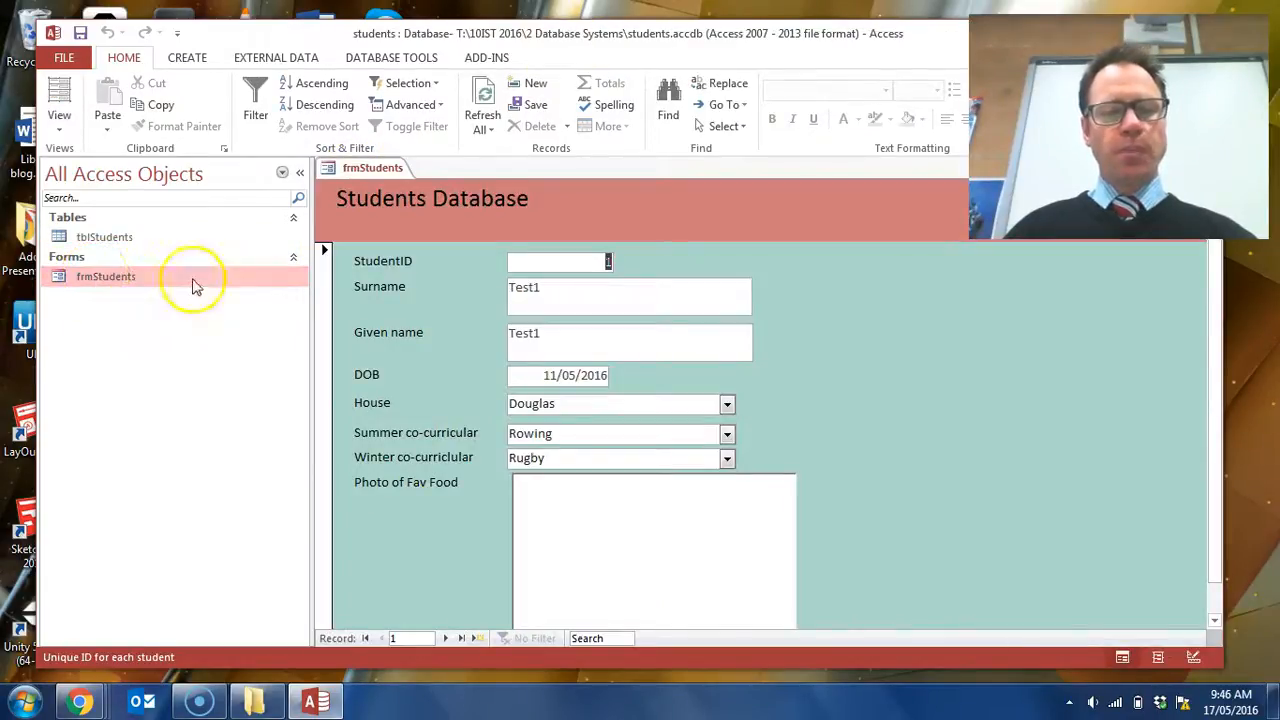
scroll(1016, 440, "down", 1)
scroll(1016, 440, "up", 1)
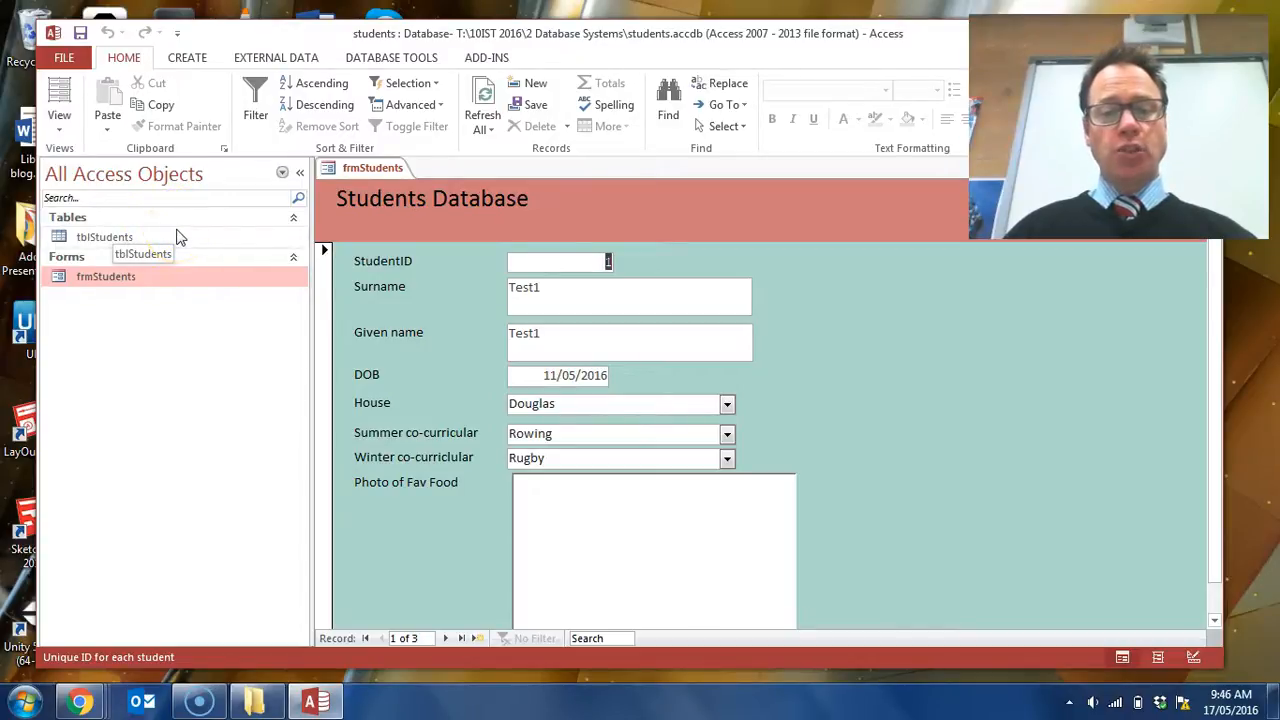
- Switch the frmStudents form to Design View and widen its layout area to about 19 cm
left_click(62, 116)
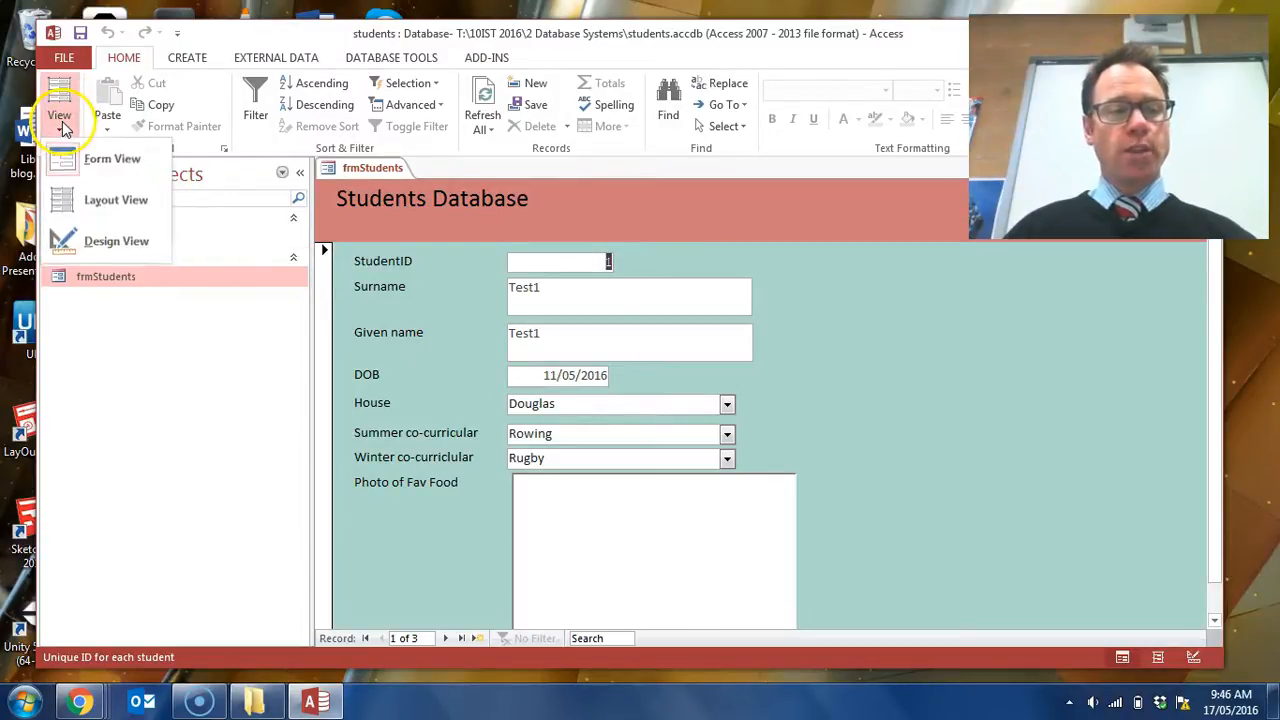
left_click(110, 242)
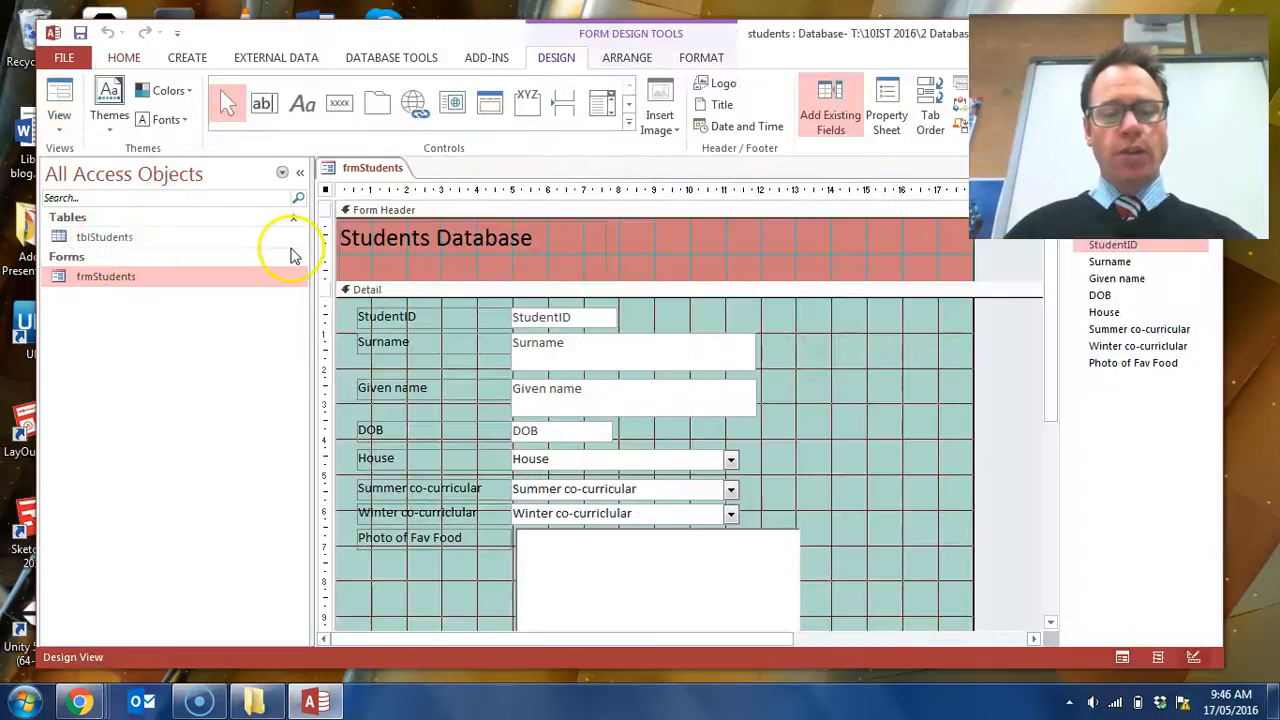
left_click_drag(971, 398, 1018, 400)
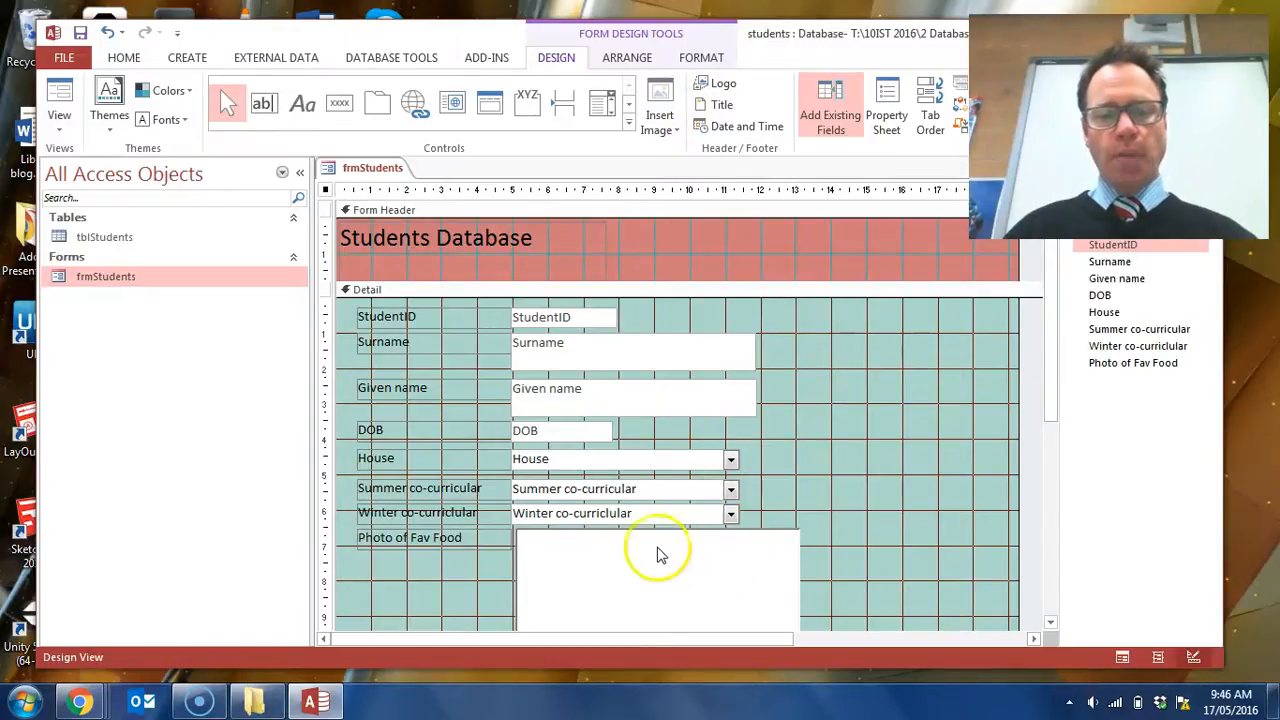
- Move the Photo of Fav Food label and its frame to the right of the other fields, level with StudentID
left_click(462, 541)
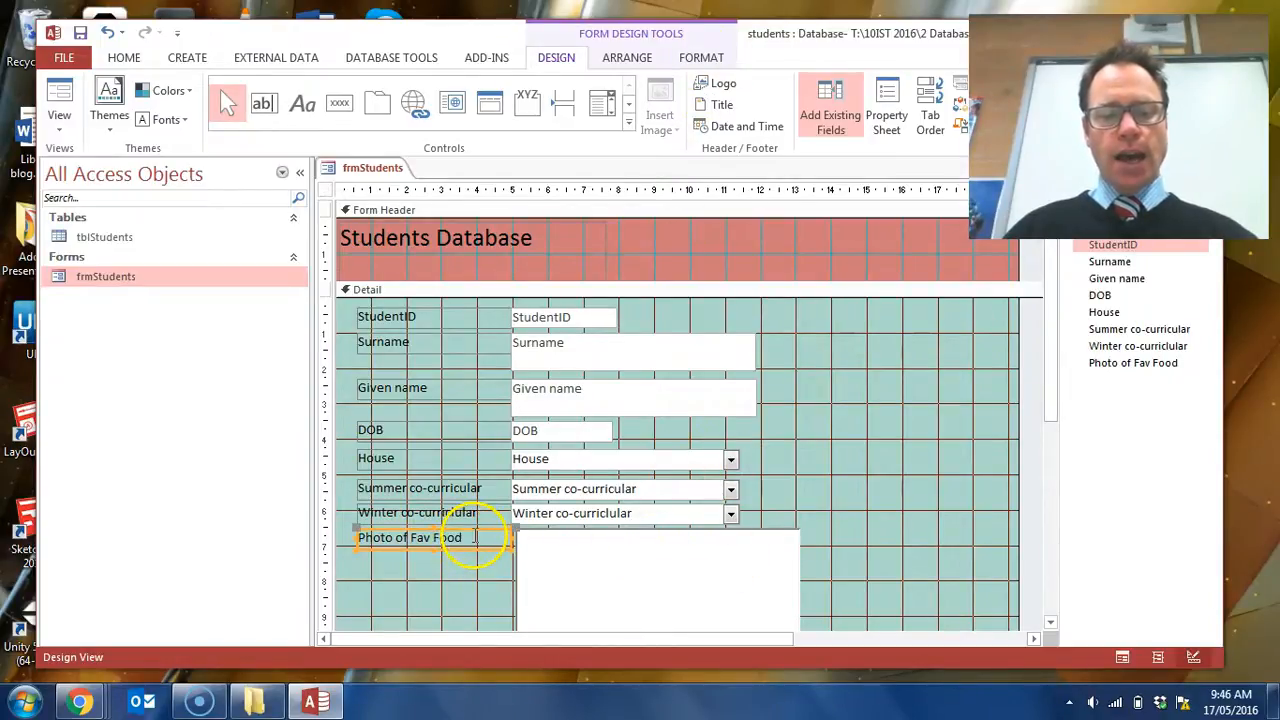
left_click_drag(480, 530, 920, 306)
left_click(983, 411)
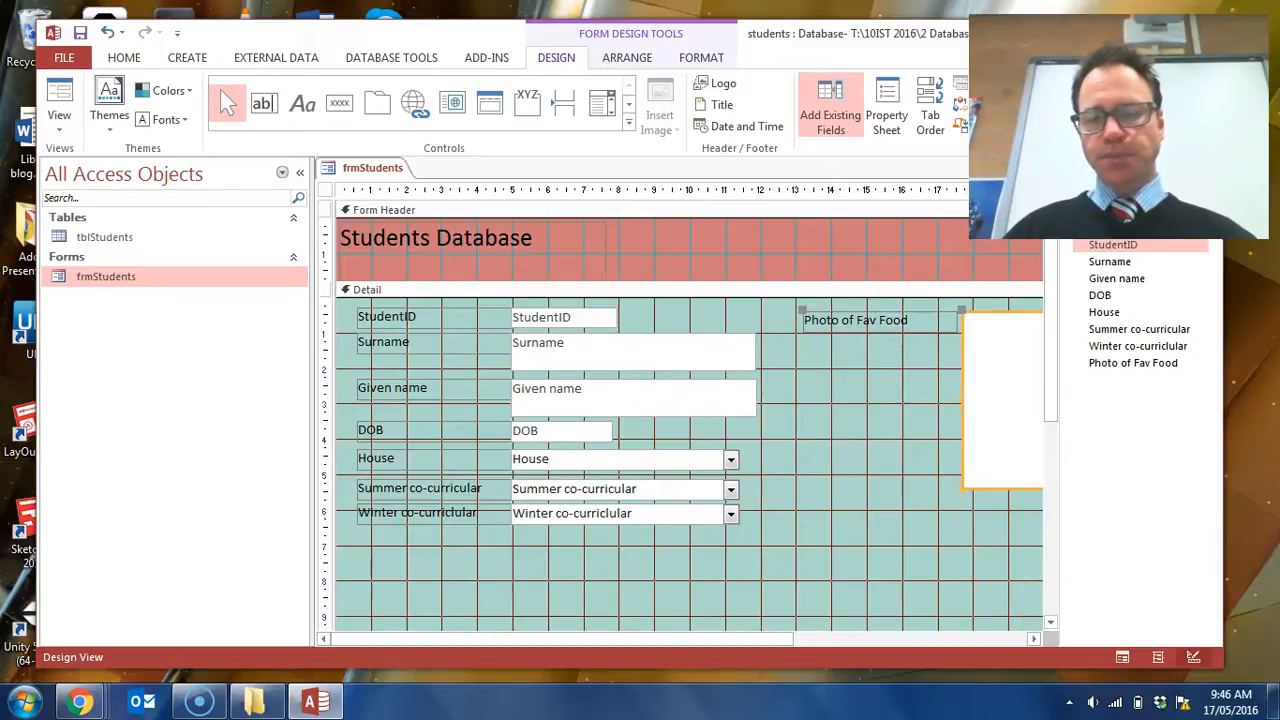
- Narrow the field list pane and widen the form to leave a small margin beyond the photo frame's right edge
left_click_drag(1060, 523, 1209, 519)
left_click_drag(760, 637, 876, 645)
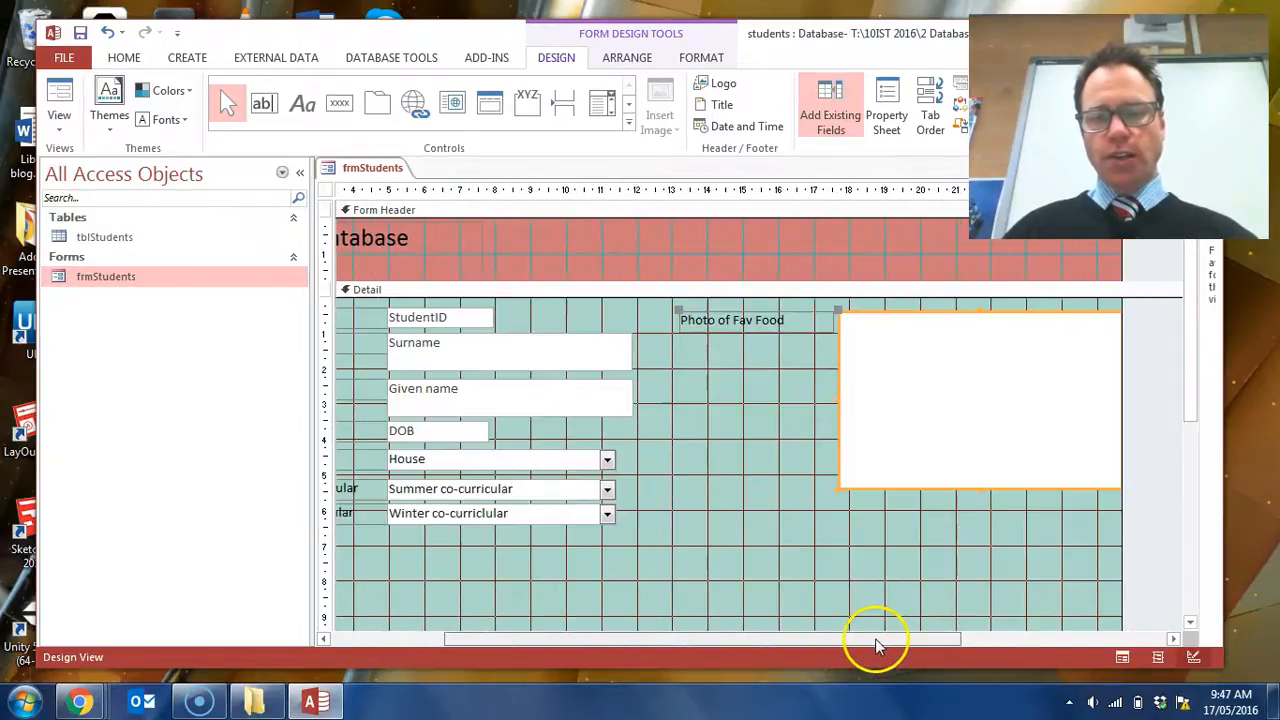
left_click_drag(1120, 555, 1145, 557)
left_click(950, 590)
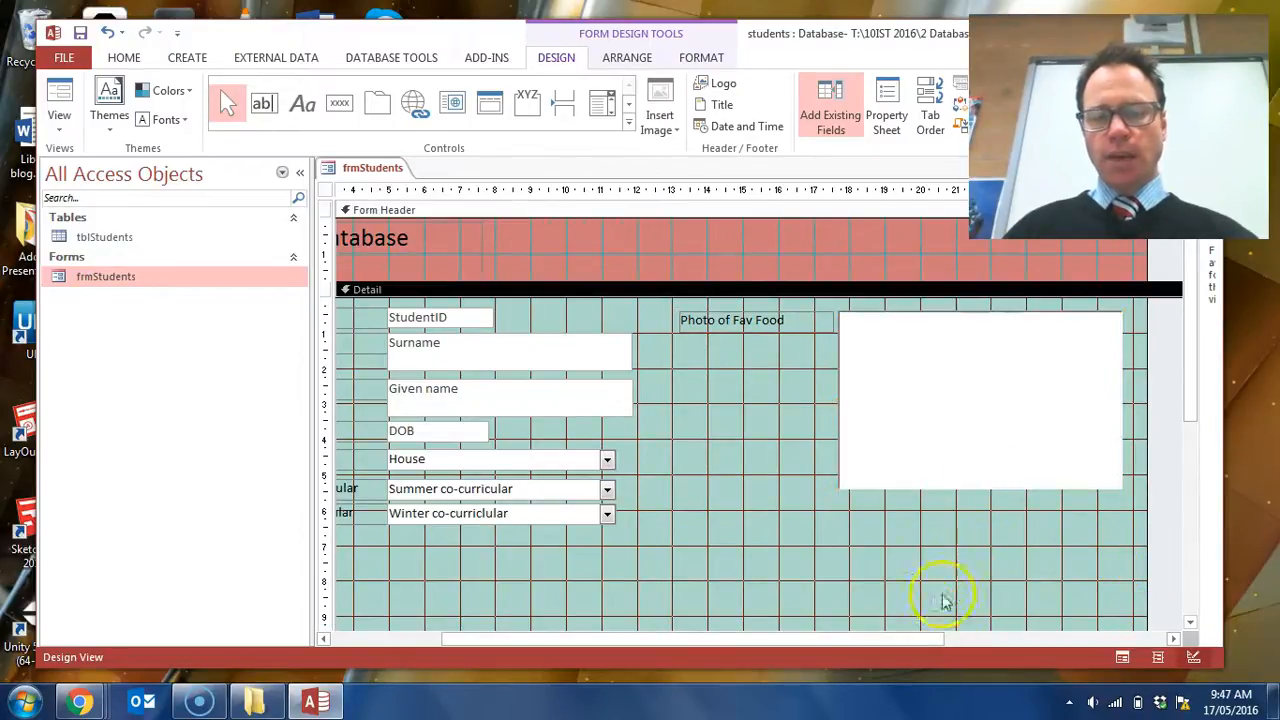
mouse_move(920, 637)
left_mouse_down()
mouse_move(792, 658)
mouse_move(913, 655)
mouse_move(933, 649)
mouse_move(787, 642)
mouse_move(994, 651)
mouse_move(929, 649)
left_mouse_up()
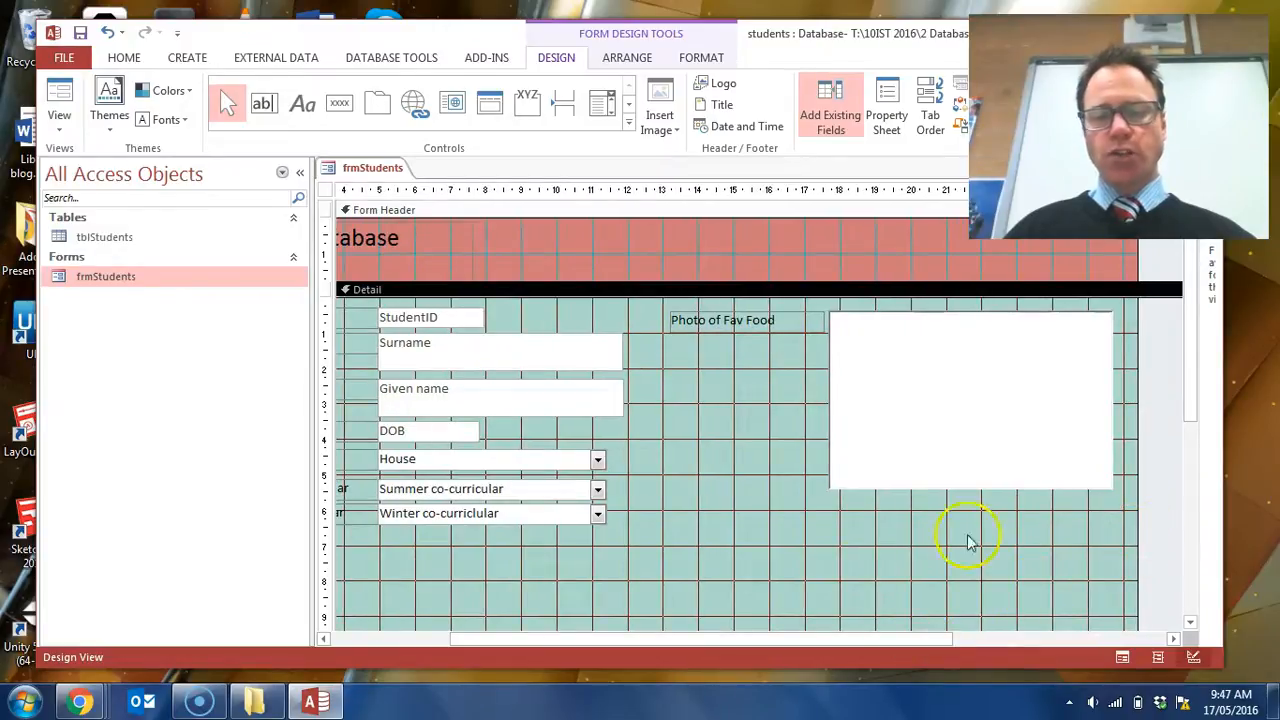
left_click_drag(826, 640, 694, 649)
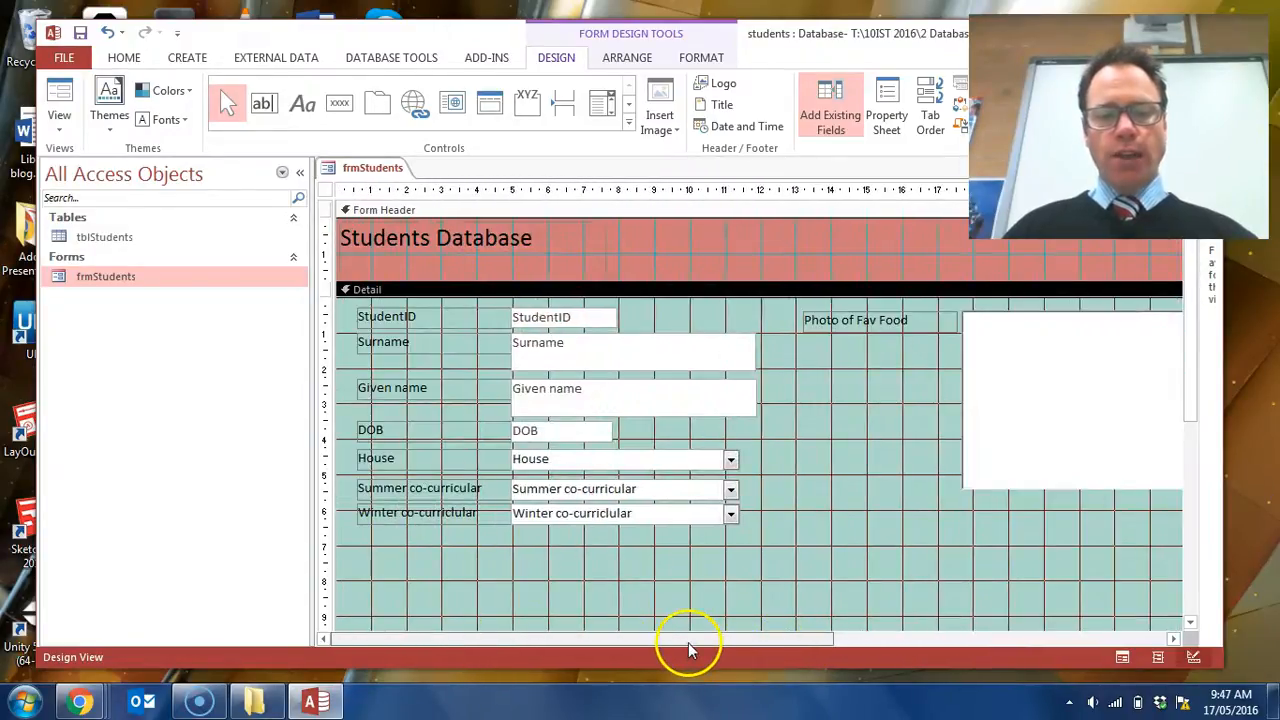
- Format all eight field labels, from StudentID to Photo of Fav Food, in bold Comic Sans MS
left_click(858, 328)
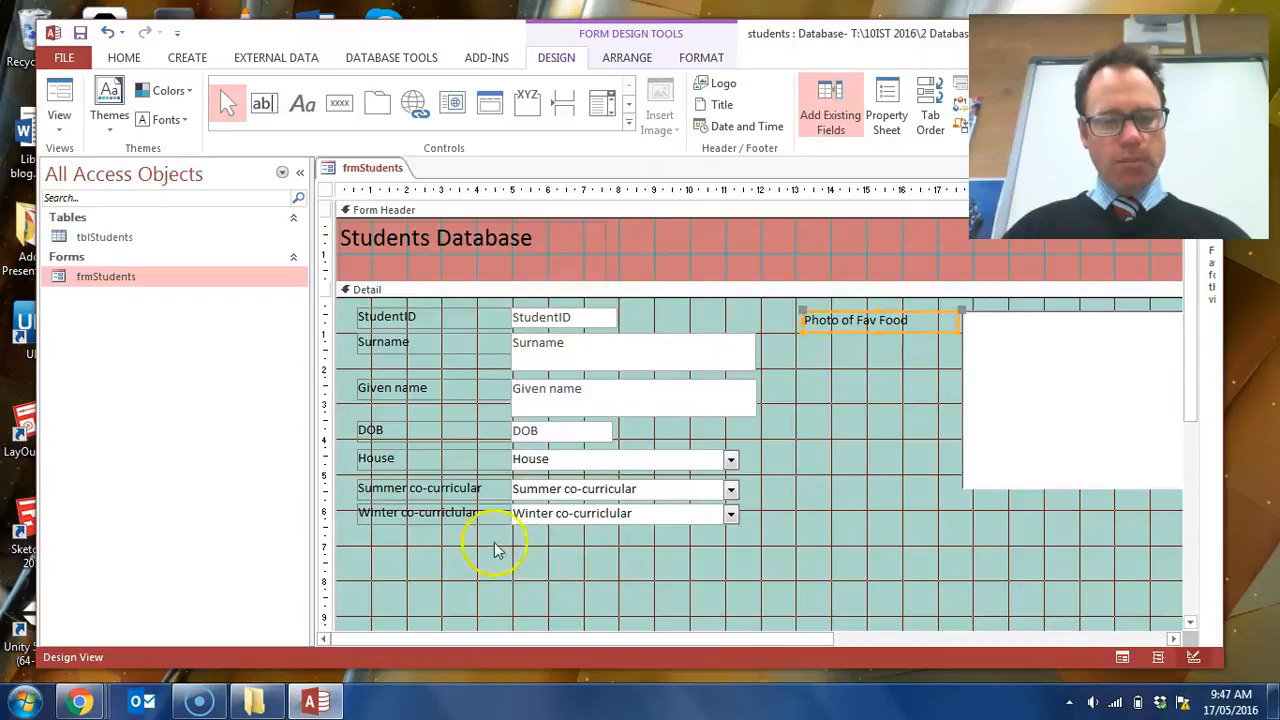
left_click(420, 520)
left_click_drag(420, 520, 462, 318)
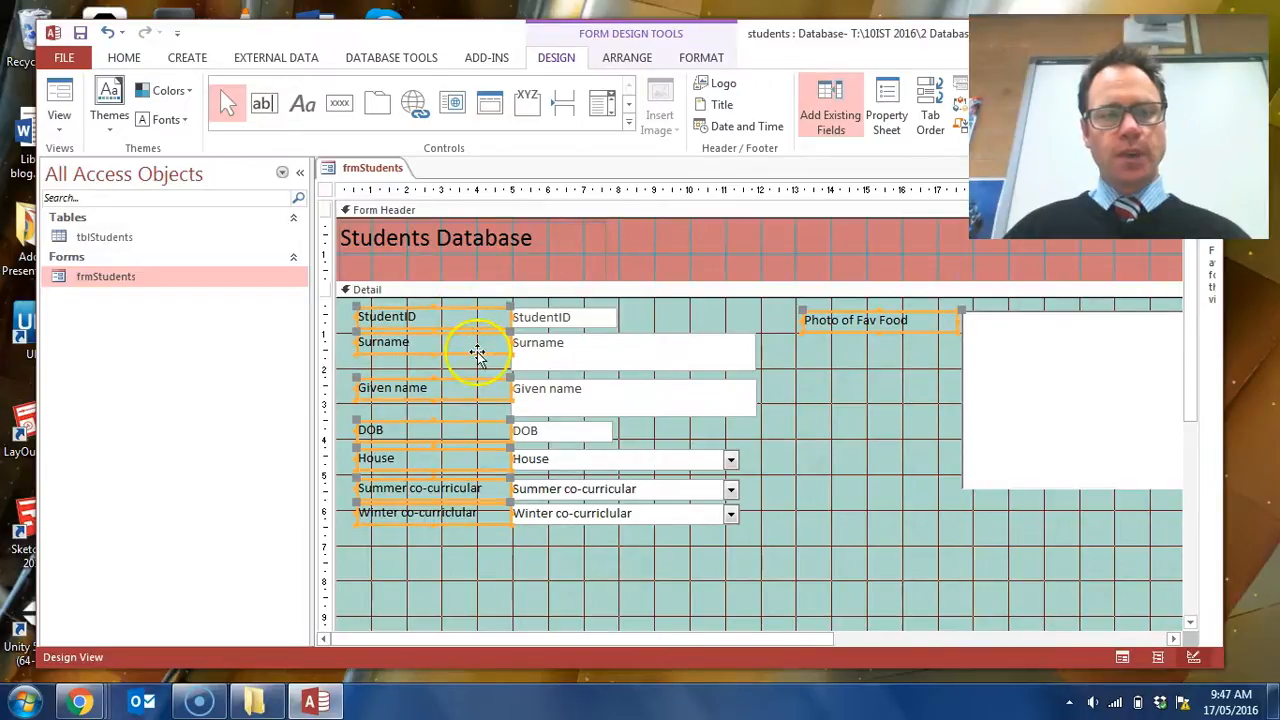
left_click(122, 57)
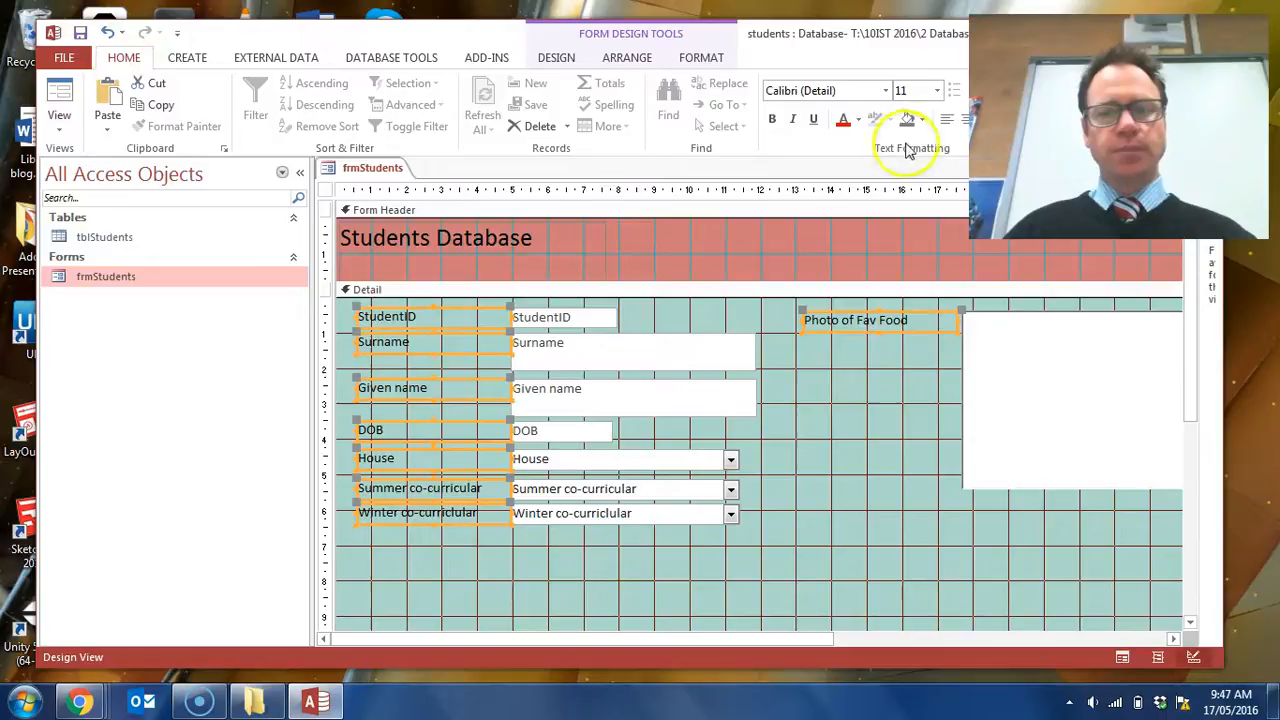
left_click(886, 90)
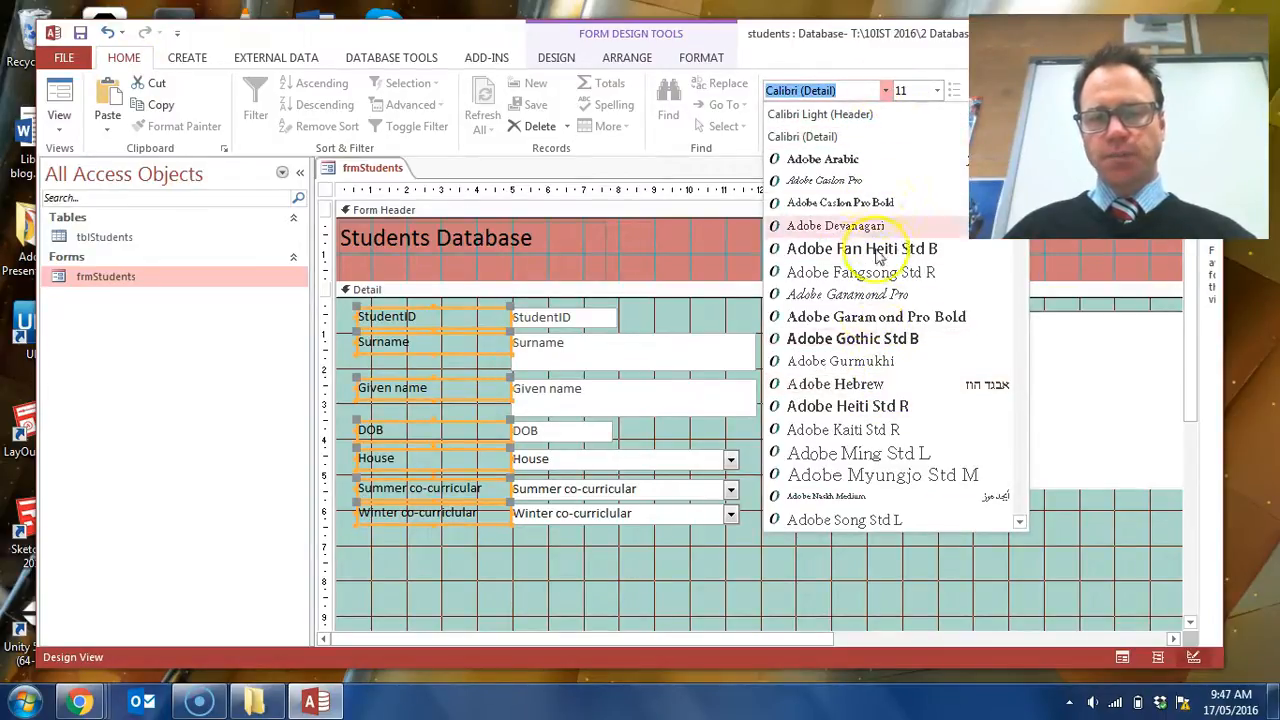
scroll(882, 355, "down", 5)
scroll(882, 370, "down", 4)
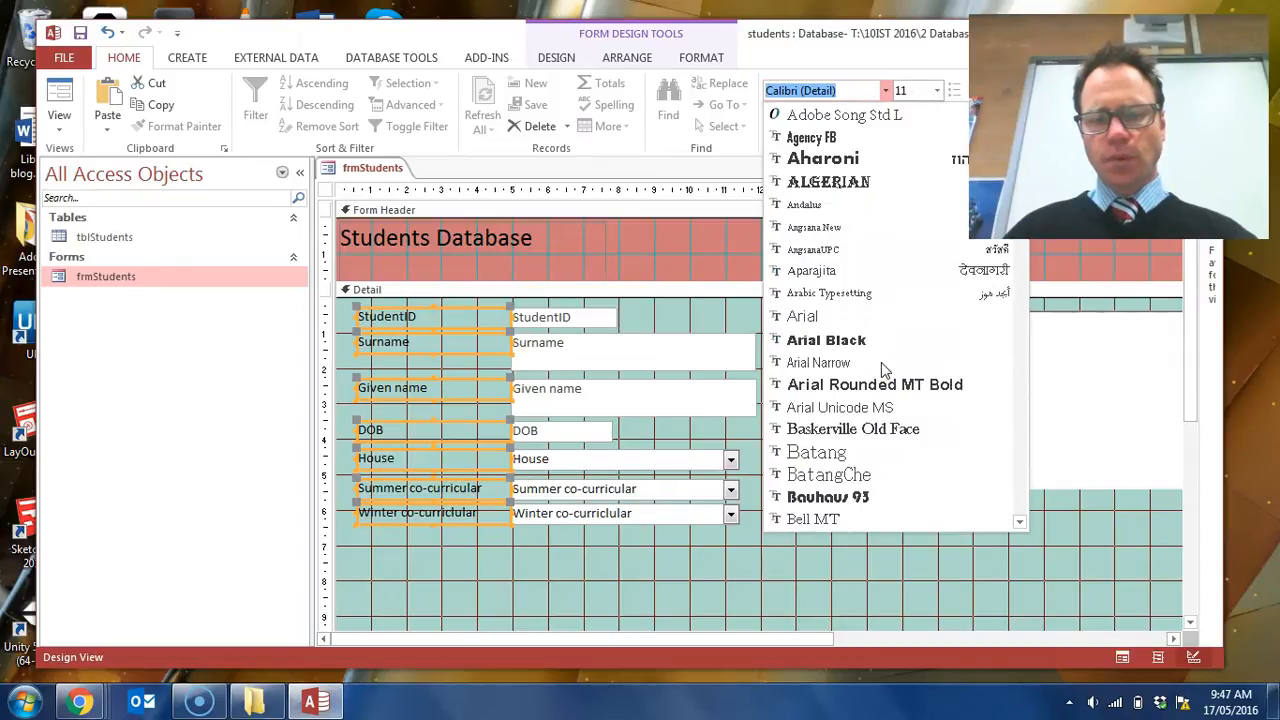
scroll(886, 437, "down", 9)
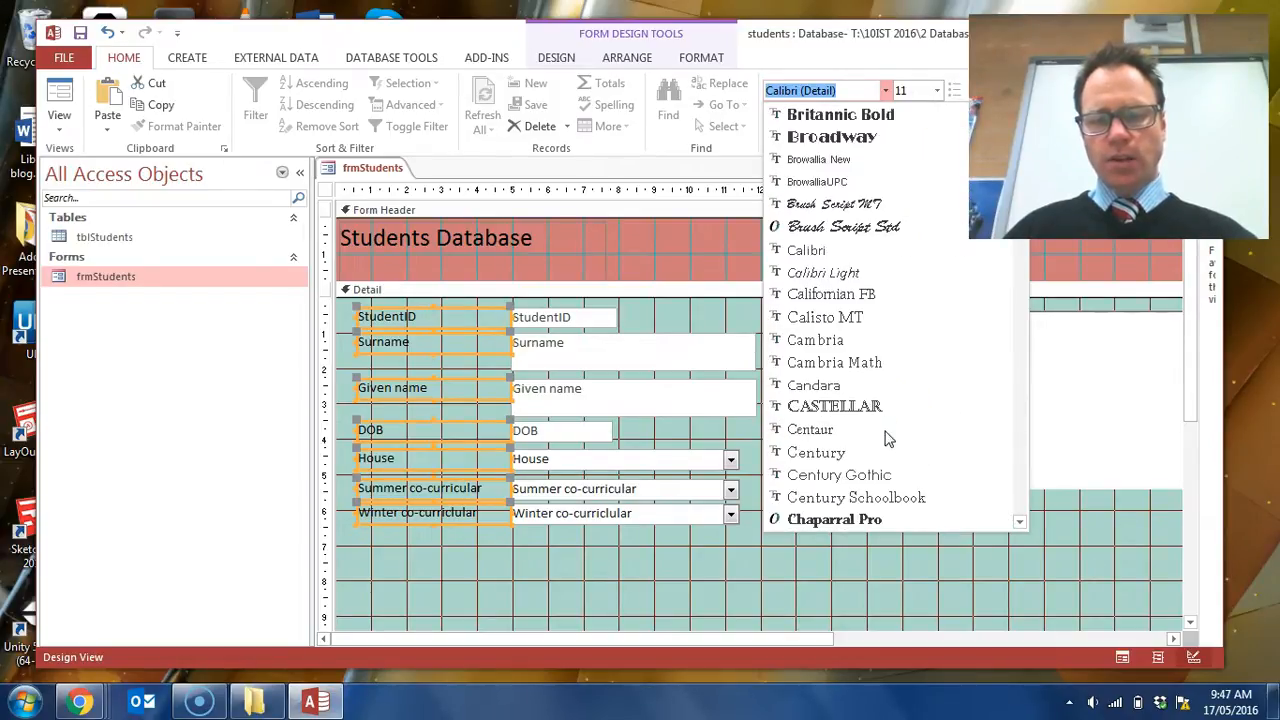
scroll(886, 437, "down", 2)
left_click(876, 495)
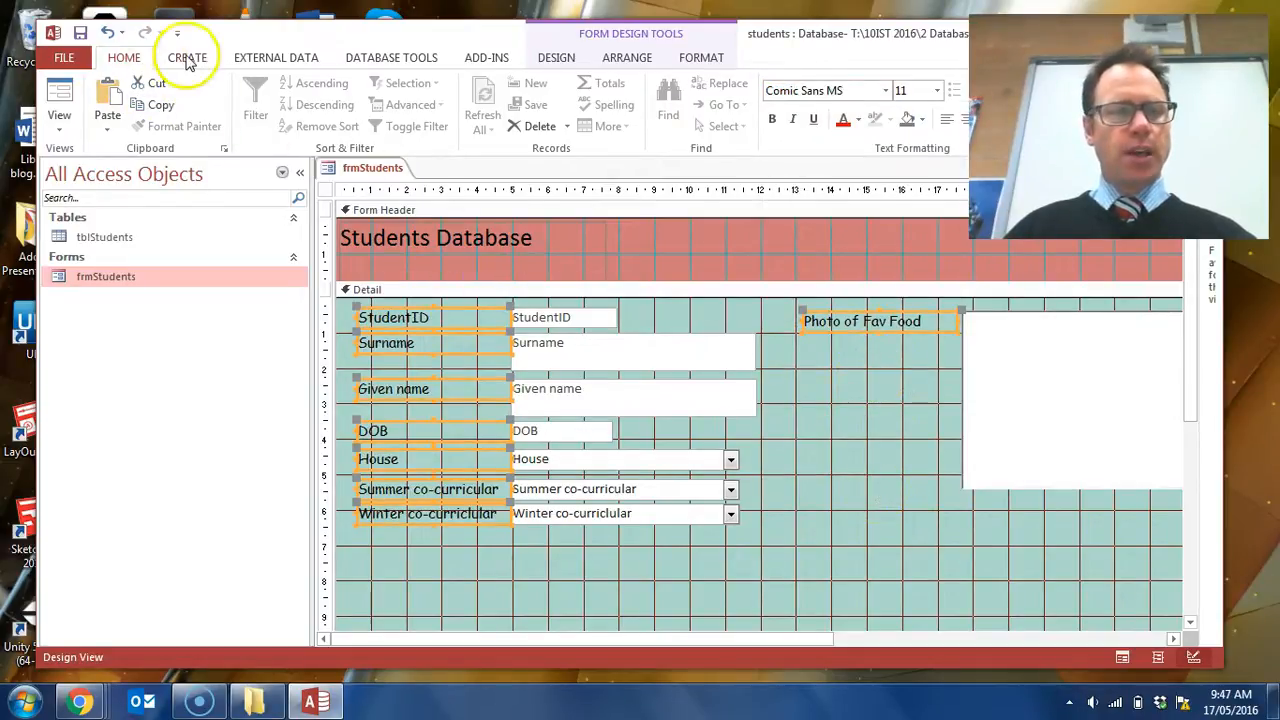
left_click(771, 119)
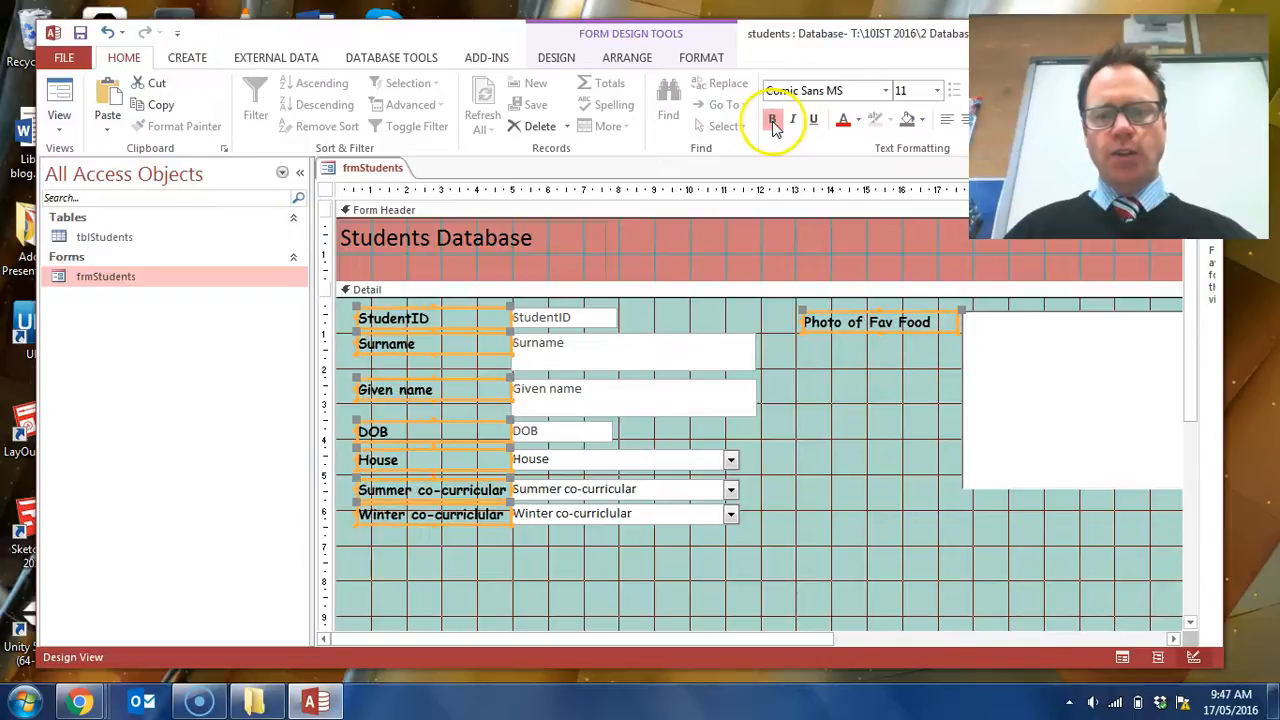
left_click(835, 465)
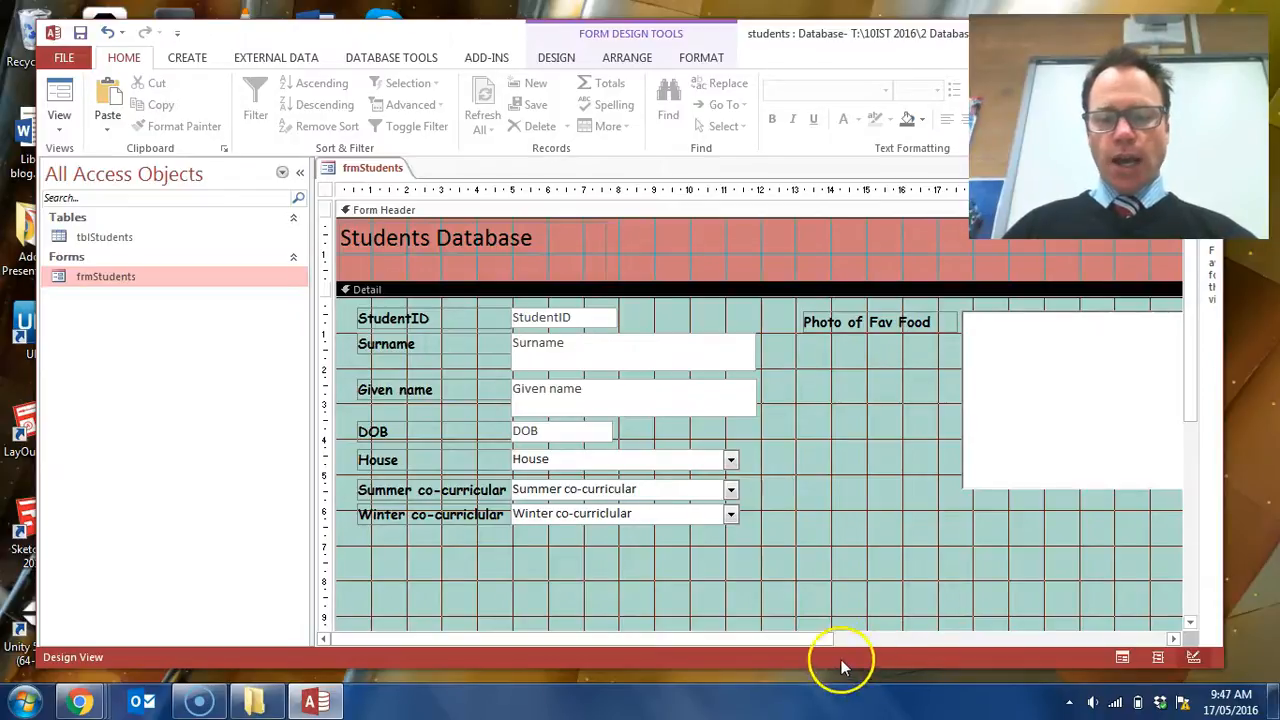
- Narrow the list of Access objects to make more room for the form design
left_click_drag(814, 638, 854, 639)
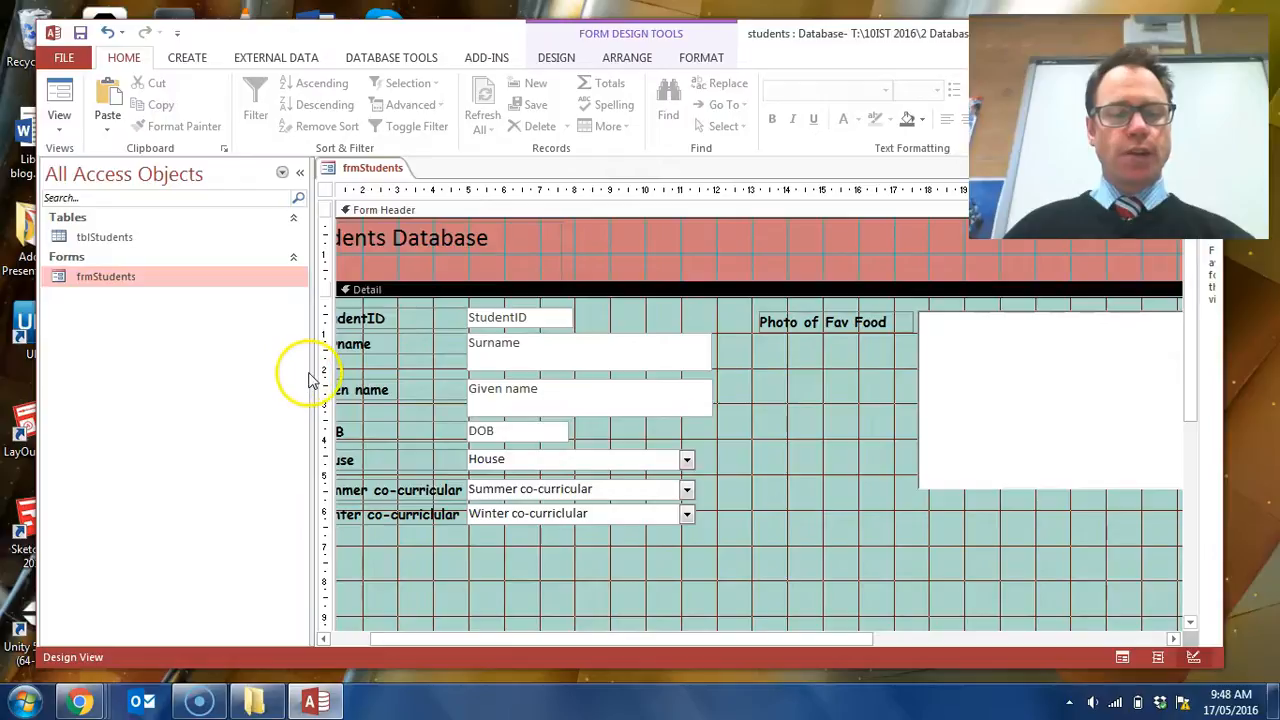
left_click_drag(312, 372, 147, 372)
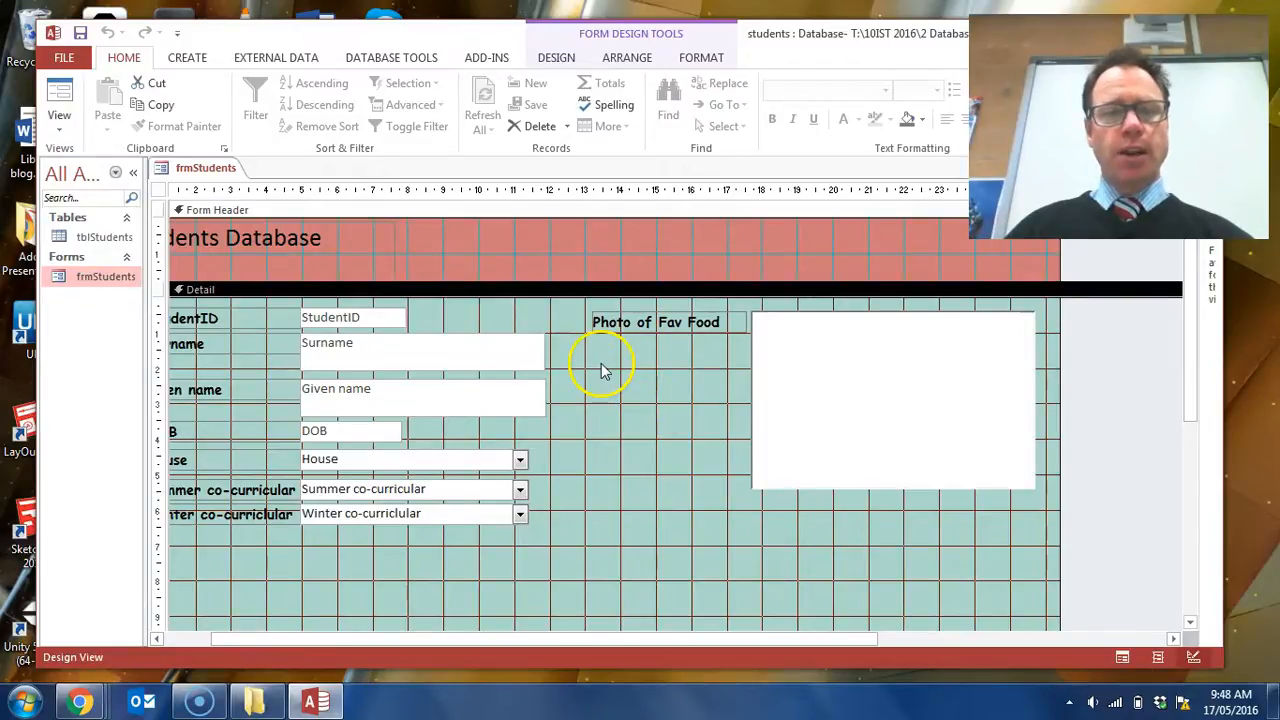
- Draw an Image control about 2.1 cm wide and 1.2 cm high in the form header, above the Photo of Fav Food area
left_click(556, 57)
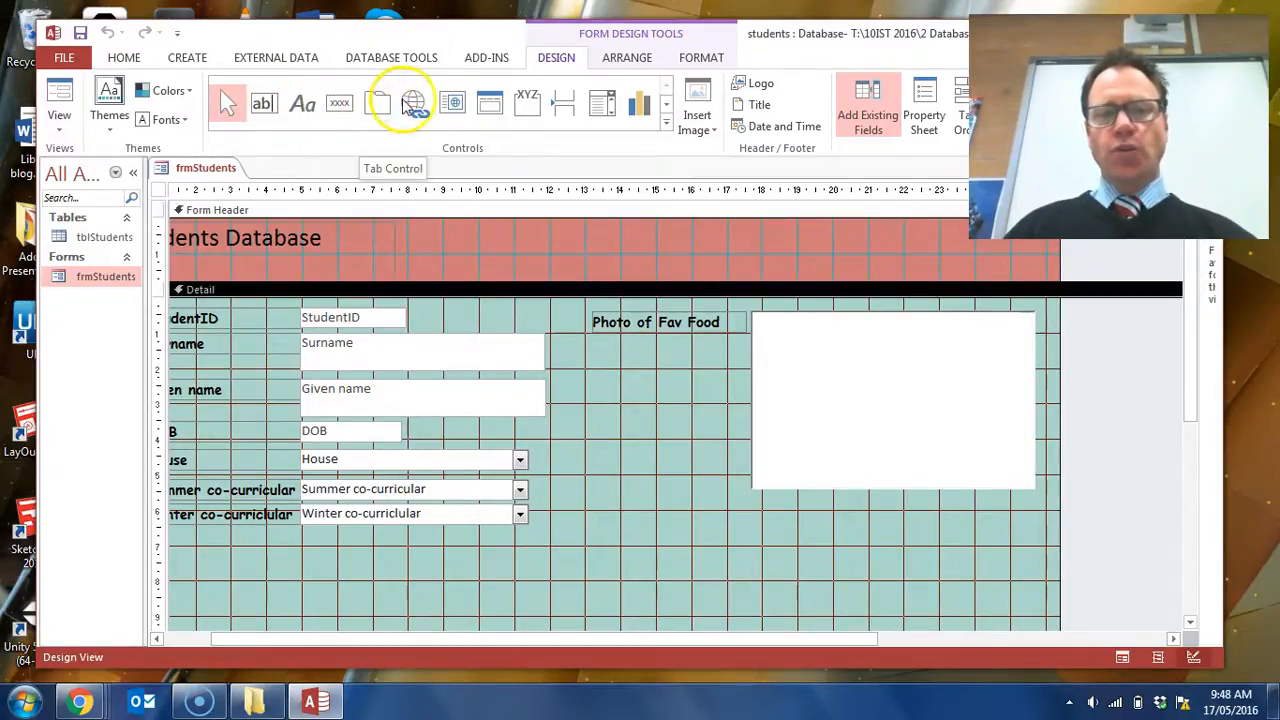
left_click(666, 120)
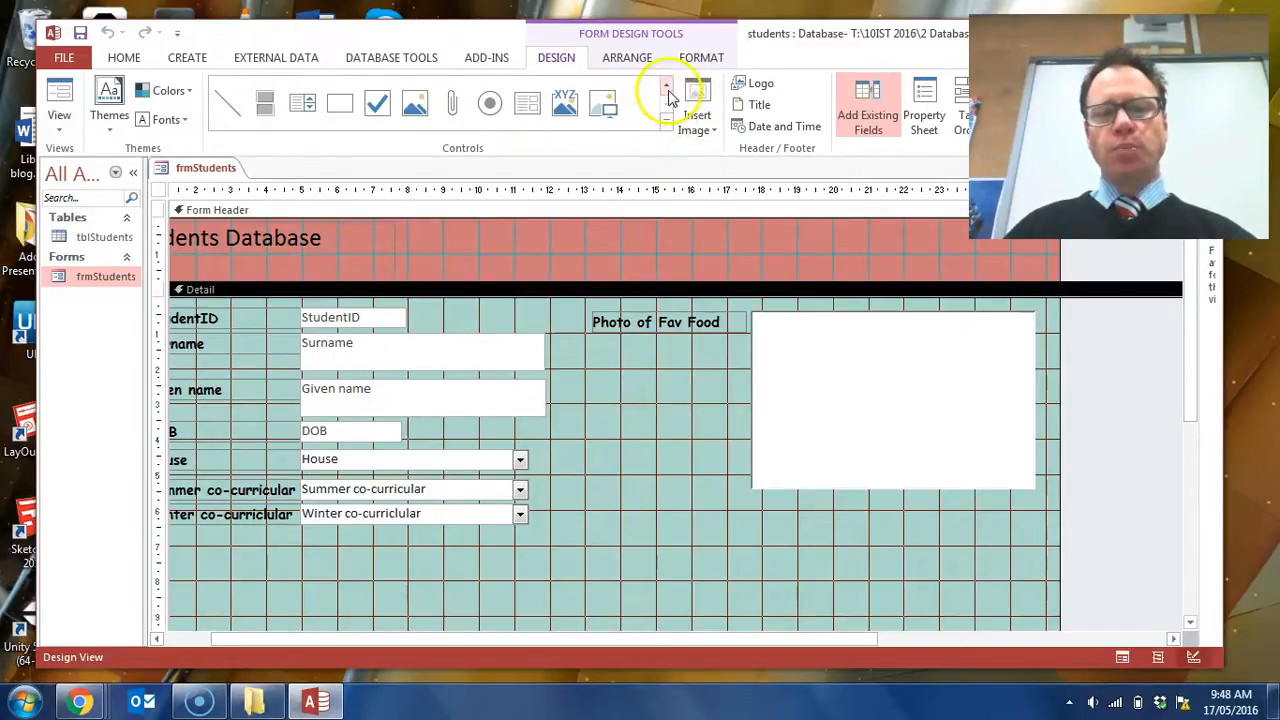
left_click(668, 90)
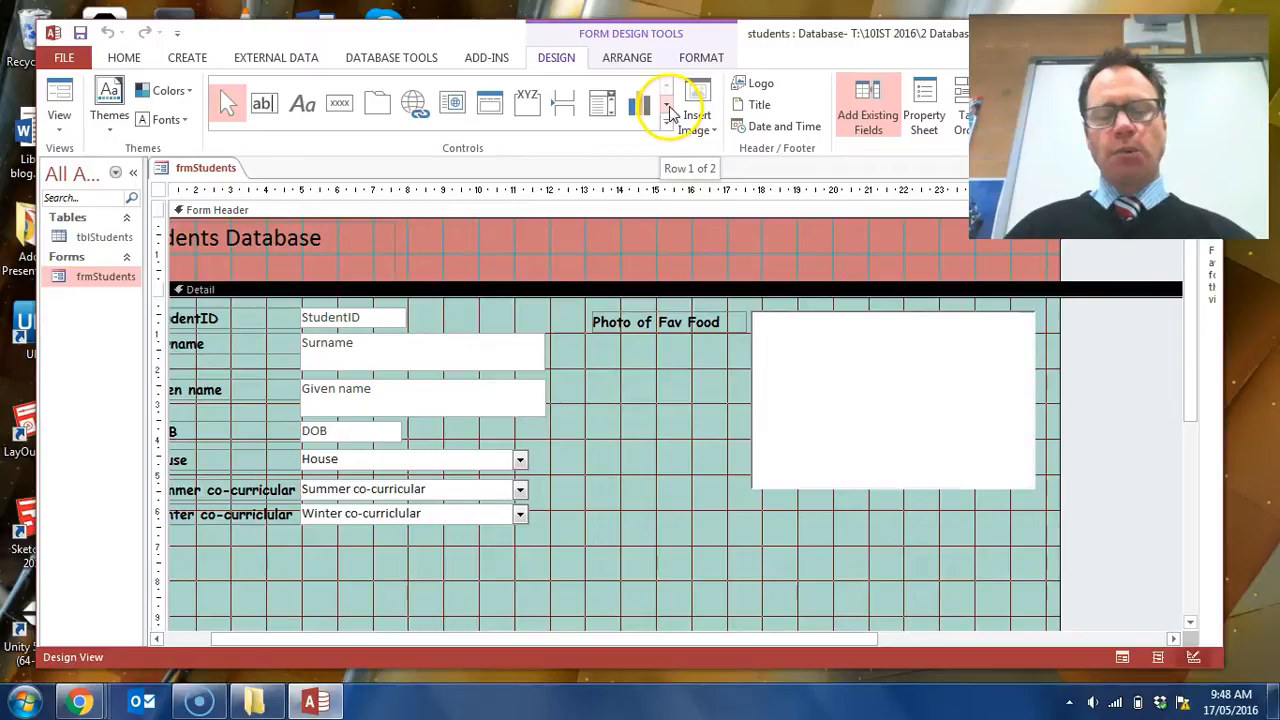
left_click(670, 112)
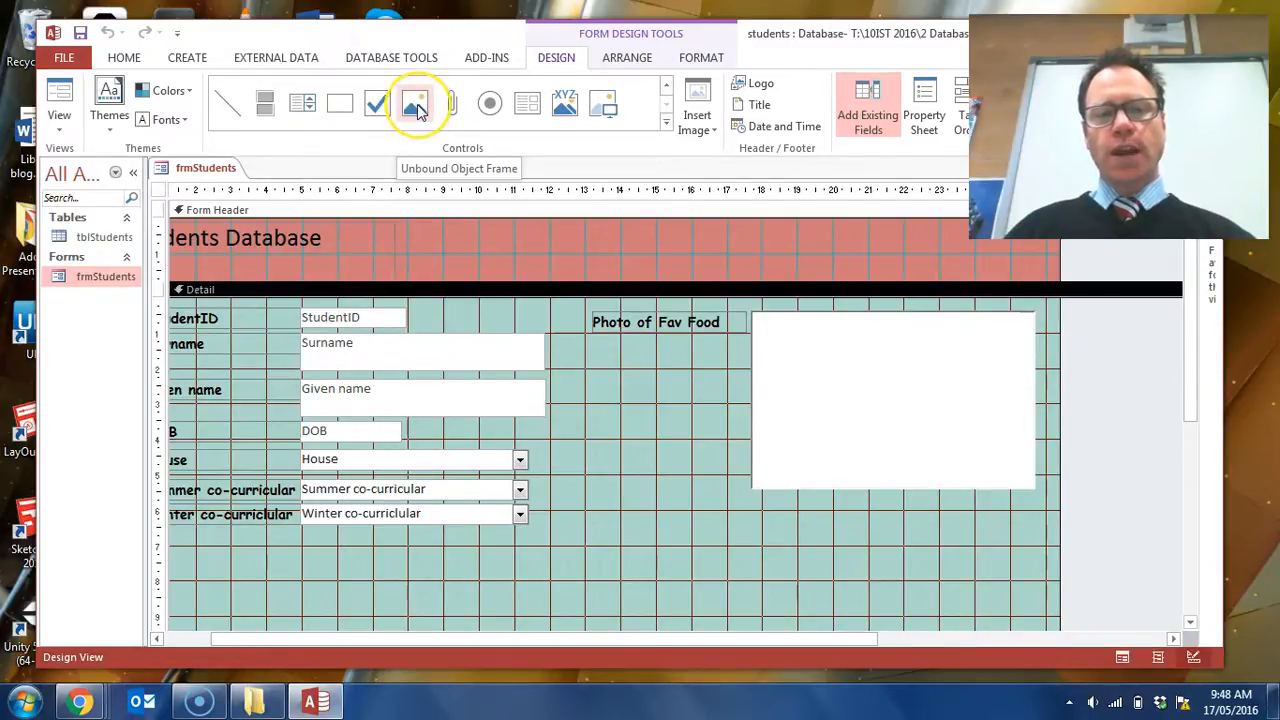
left_click(564, 108)
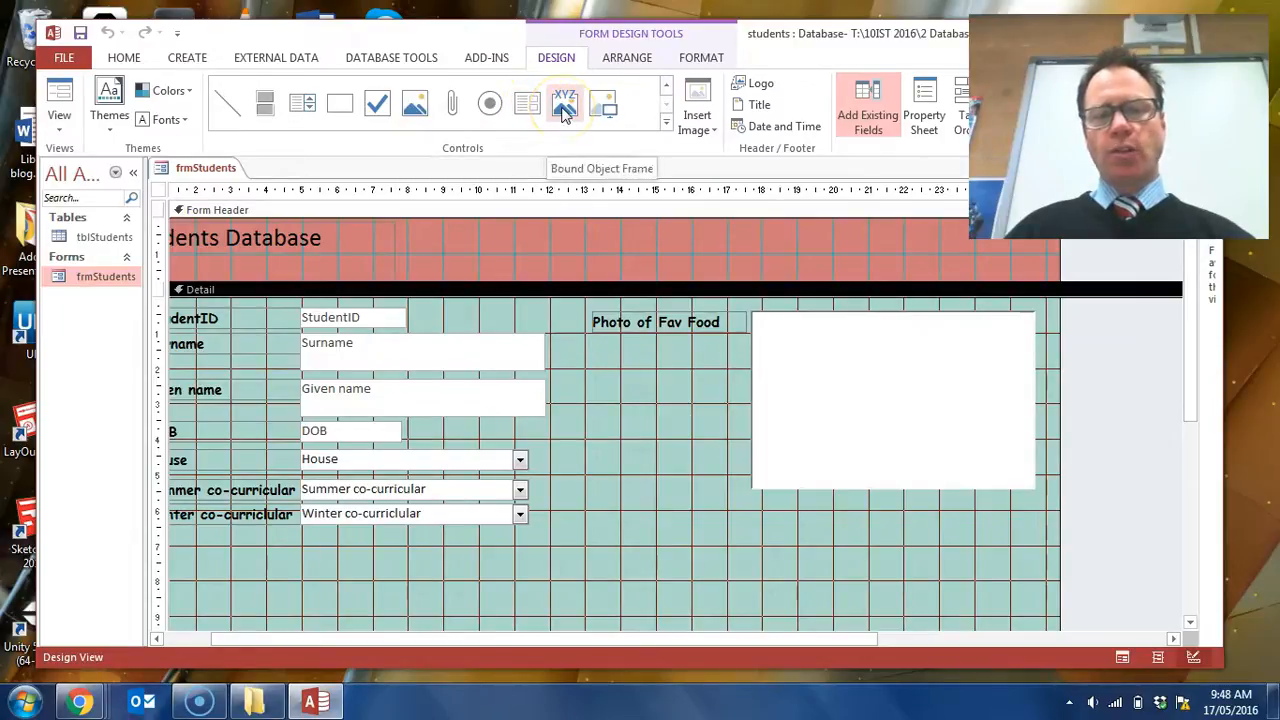
left_click(610, 108)
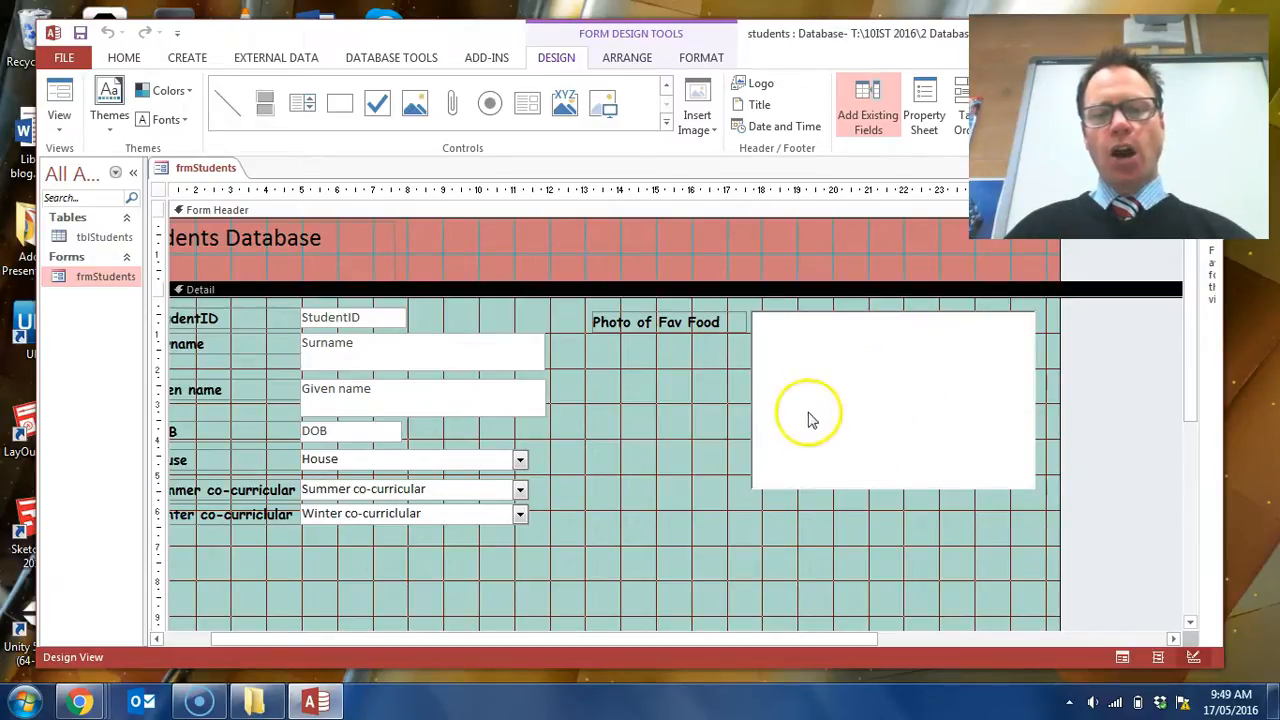
left_click(606, 108)
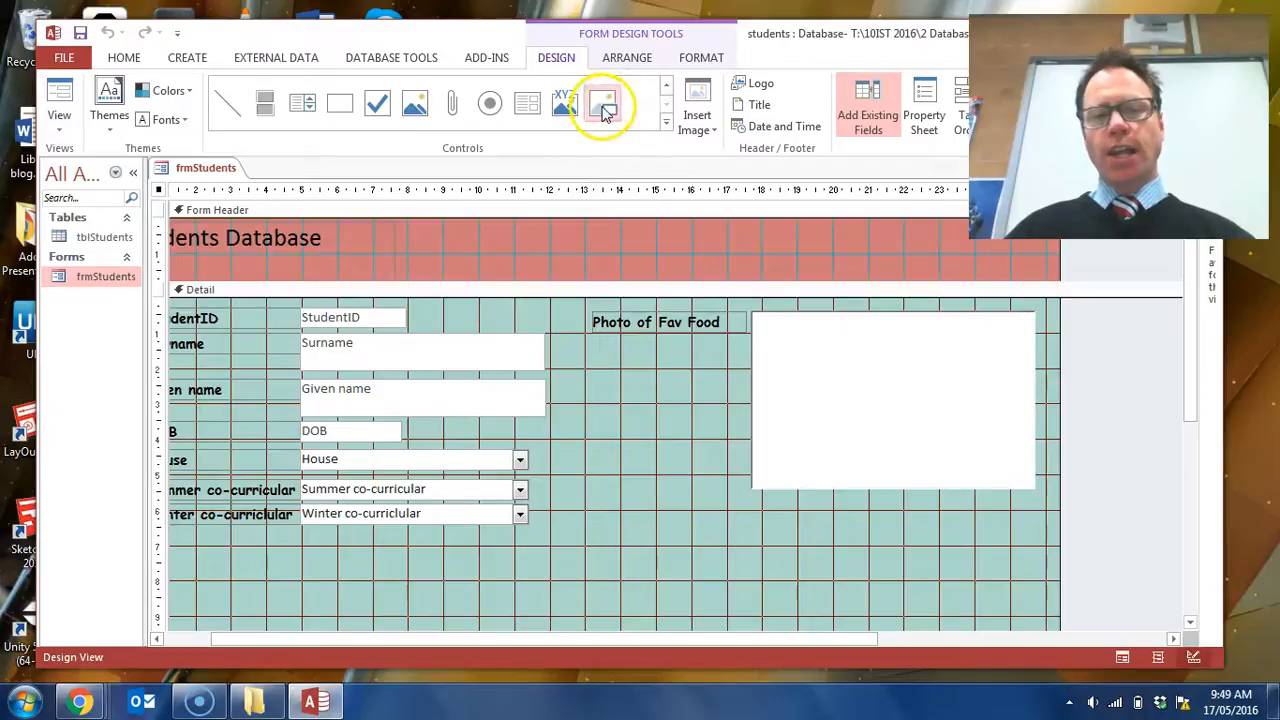
left_click_drag(716, 229, 790, 271)
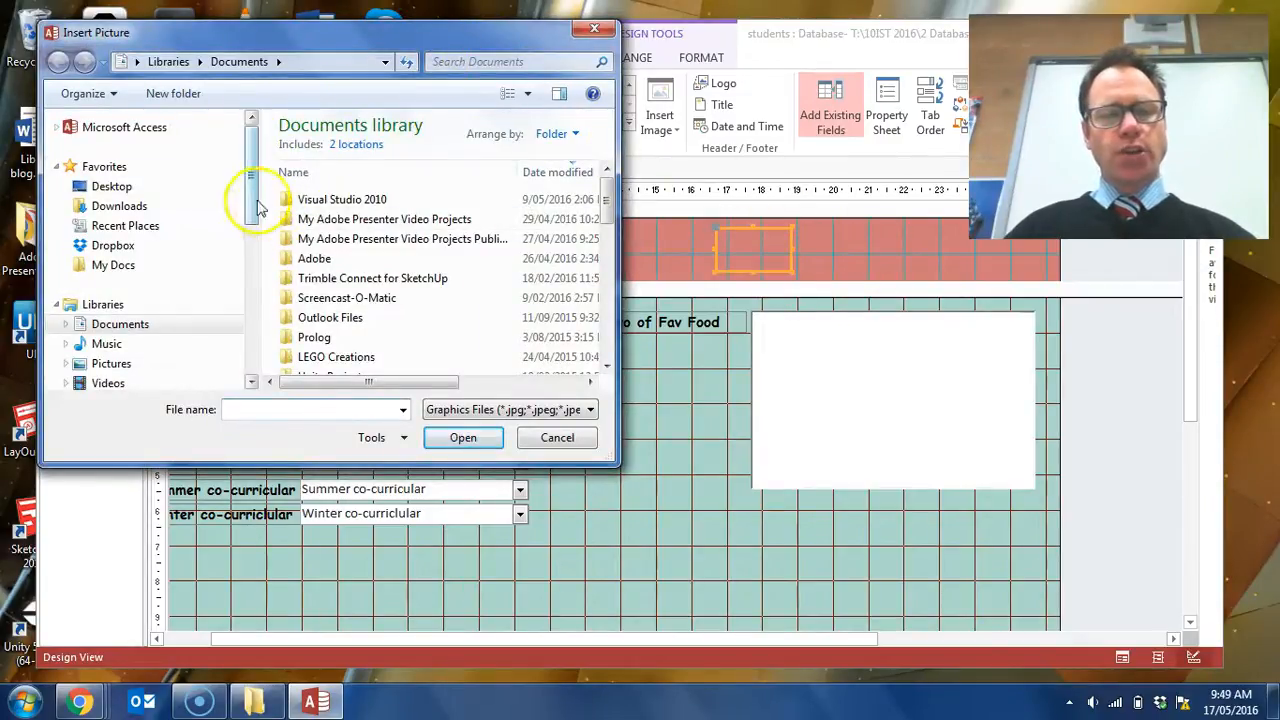
- Insert studentDB_logo.png from the 2 Database Systems folder inside 10IST 2016 on the T: drive as the picture
left_click_drag(250, 215, 263, 295)
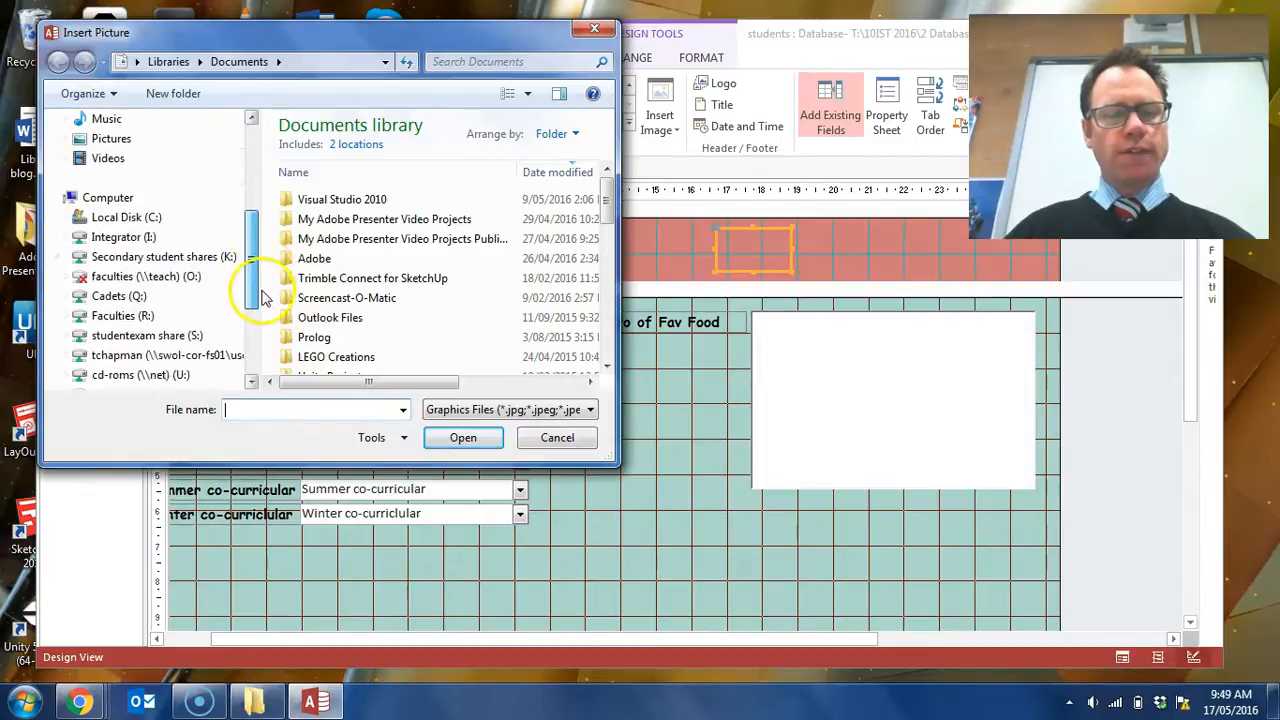
left_click(195, 355)
left_click(336, 213)
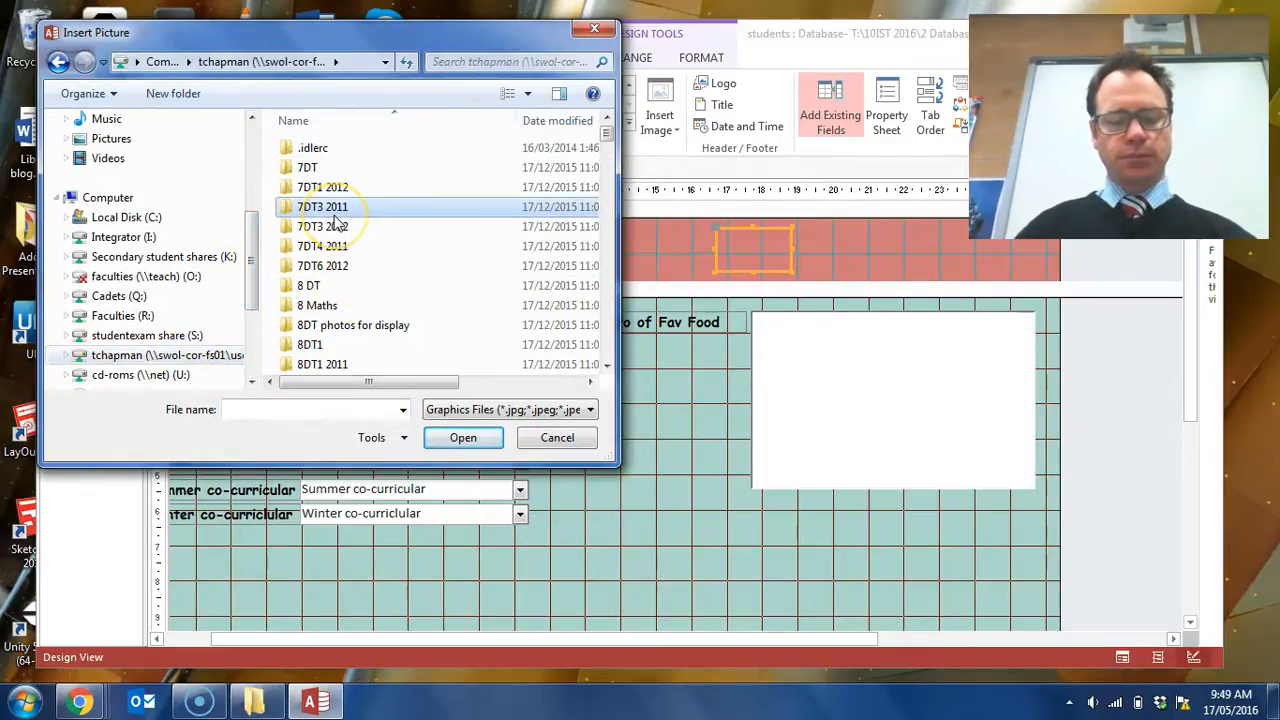
type("10i")
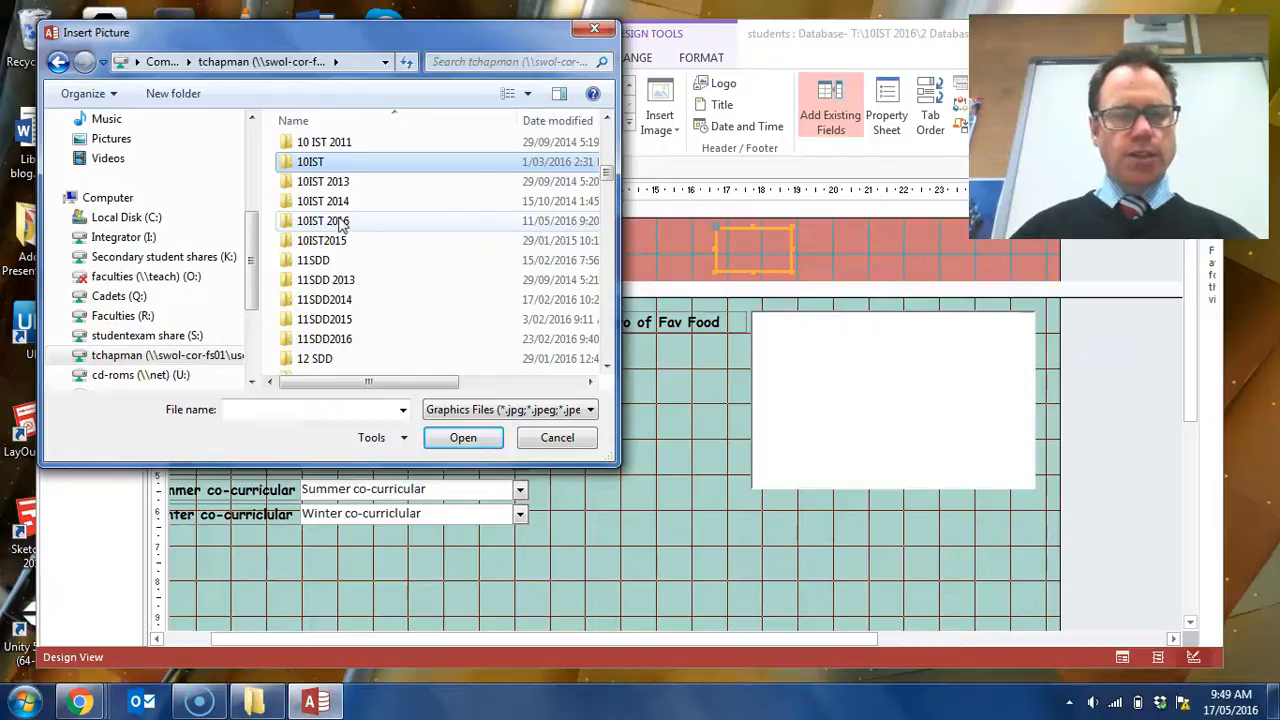
double_click(338, 220)
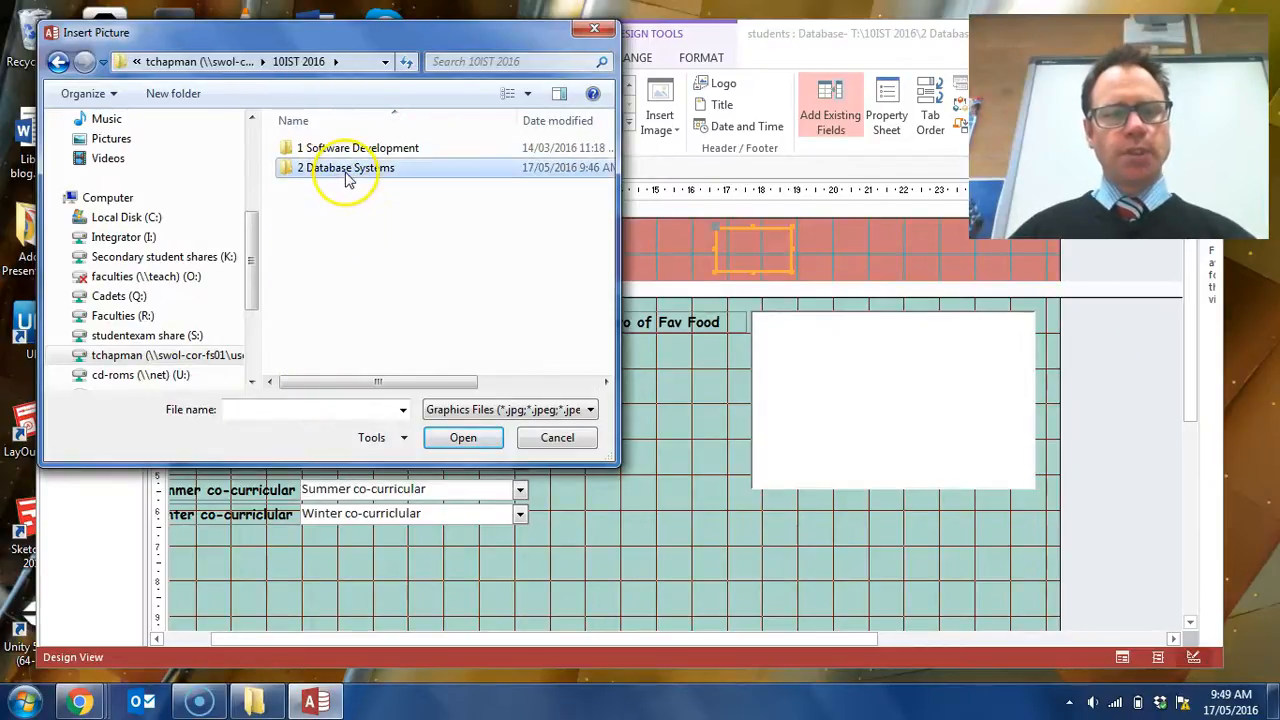
double_click(340, 168)
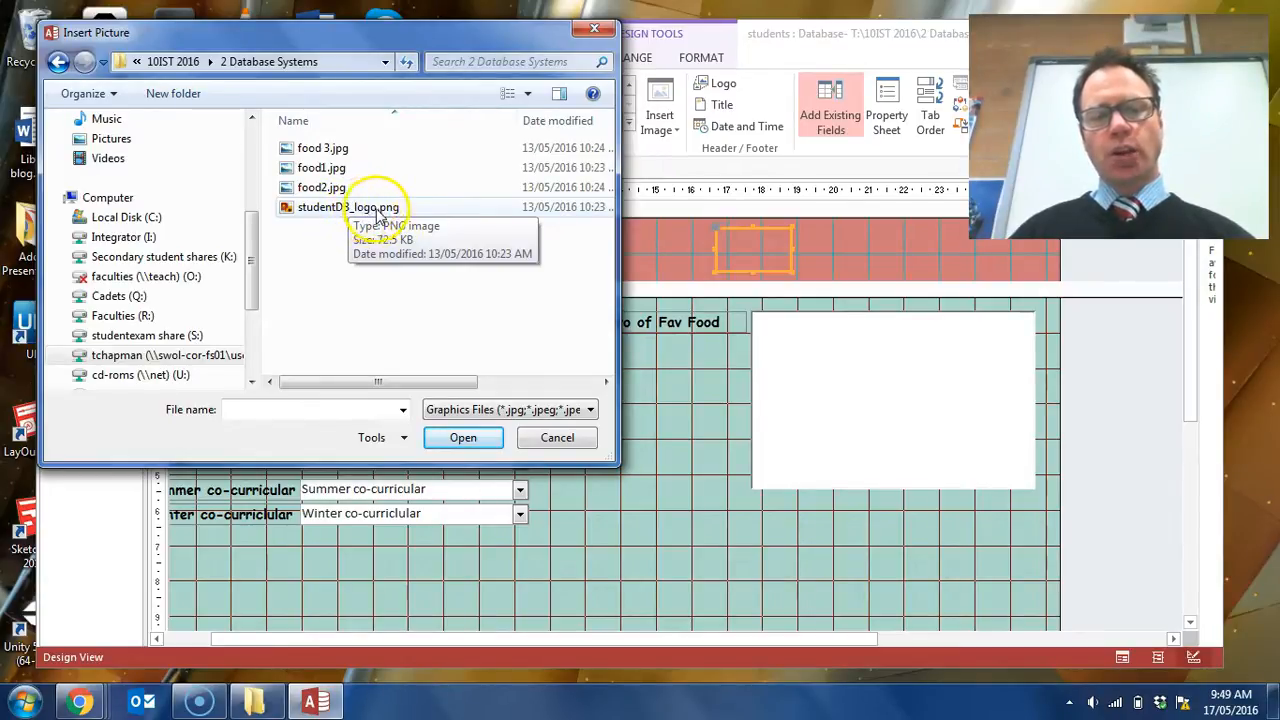
double_click(367, 213)
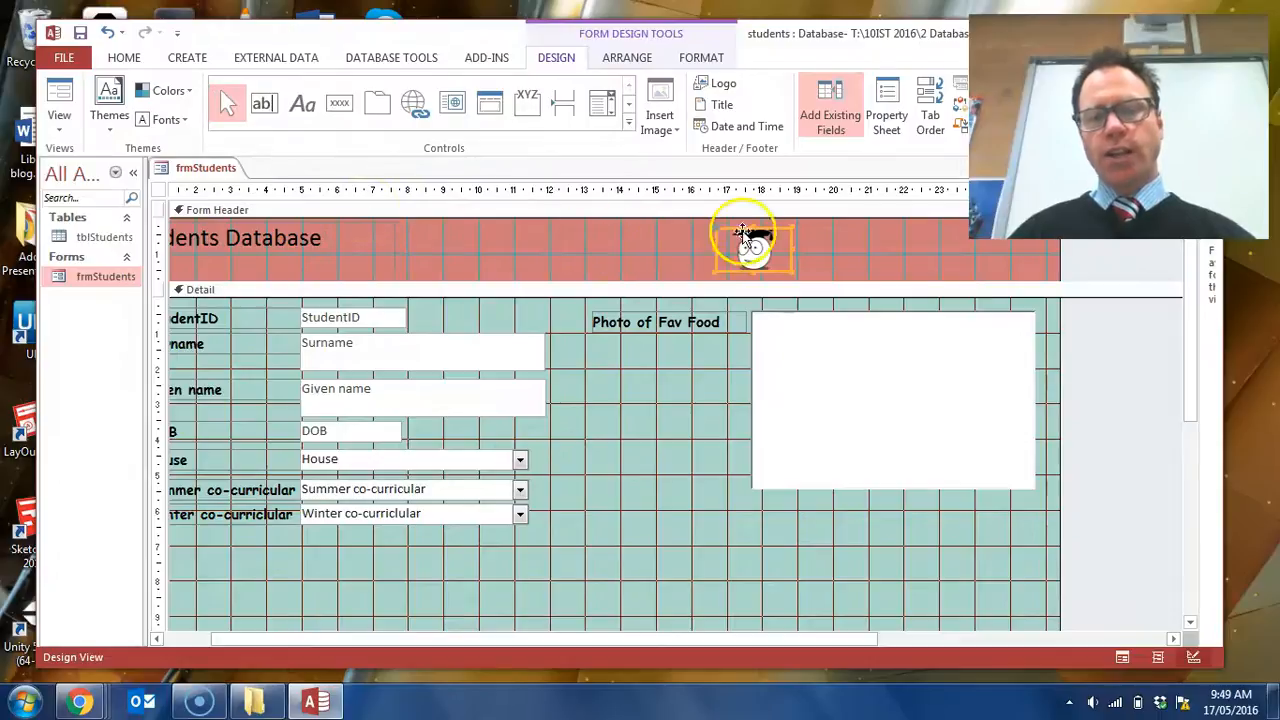
- Move the logo toward the header's right end, about 22.2 cm from the form's left edge and 0.2 cm from the header's top
left_click(825, 251)
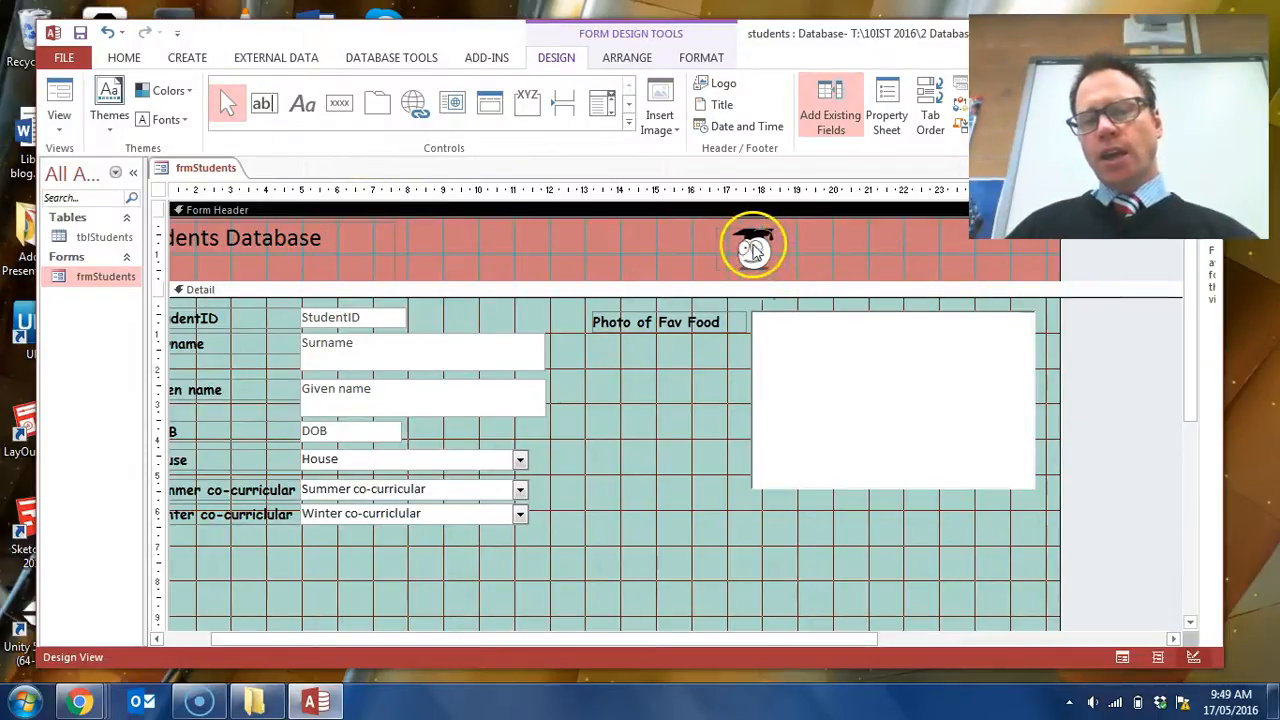
left_click_drag(752, 251, 959, 245)
left_click(910, 528)
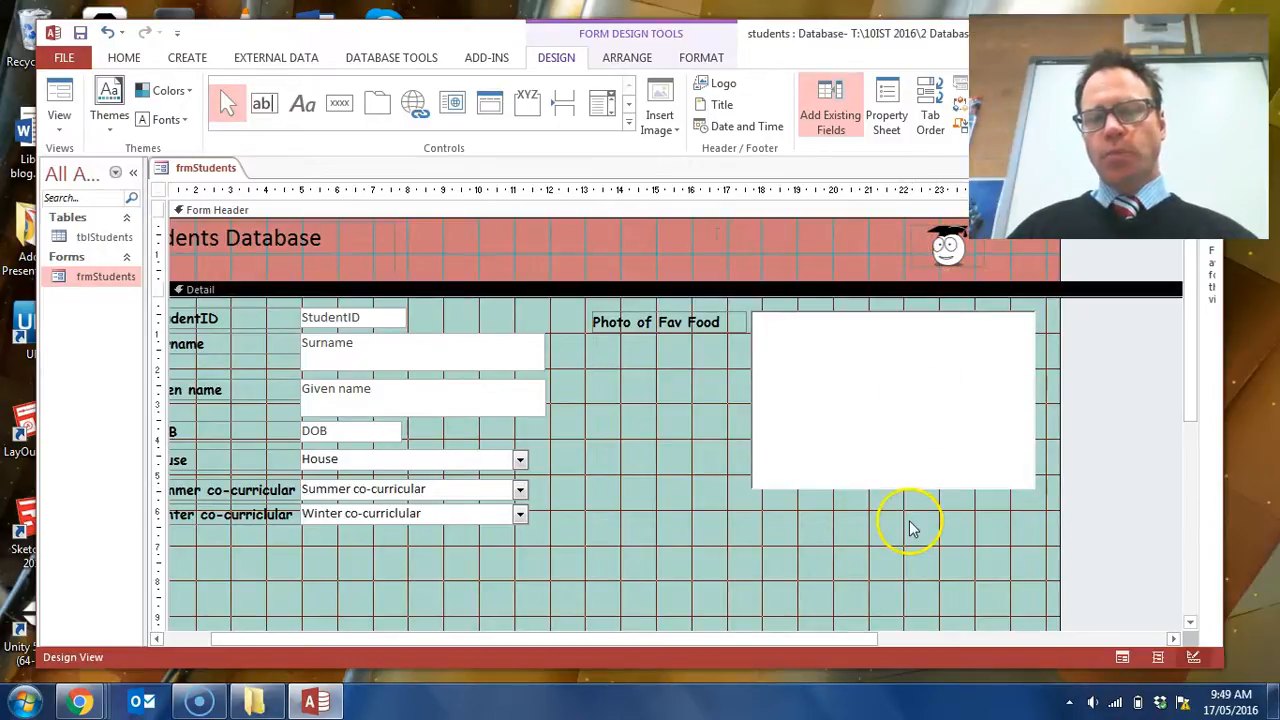
- Open the property sheet for the logo image in the form header
left_click(952, 250)
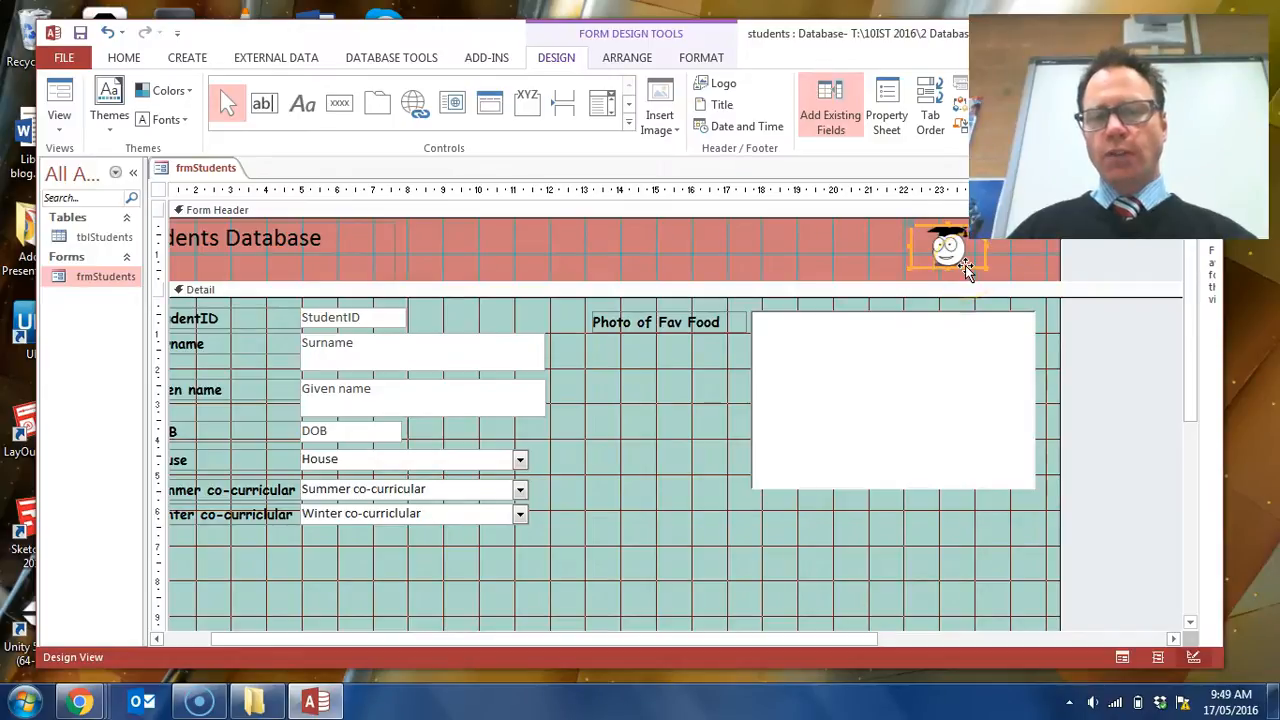
right_click(965, 265)
left_click(1022, 672)
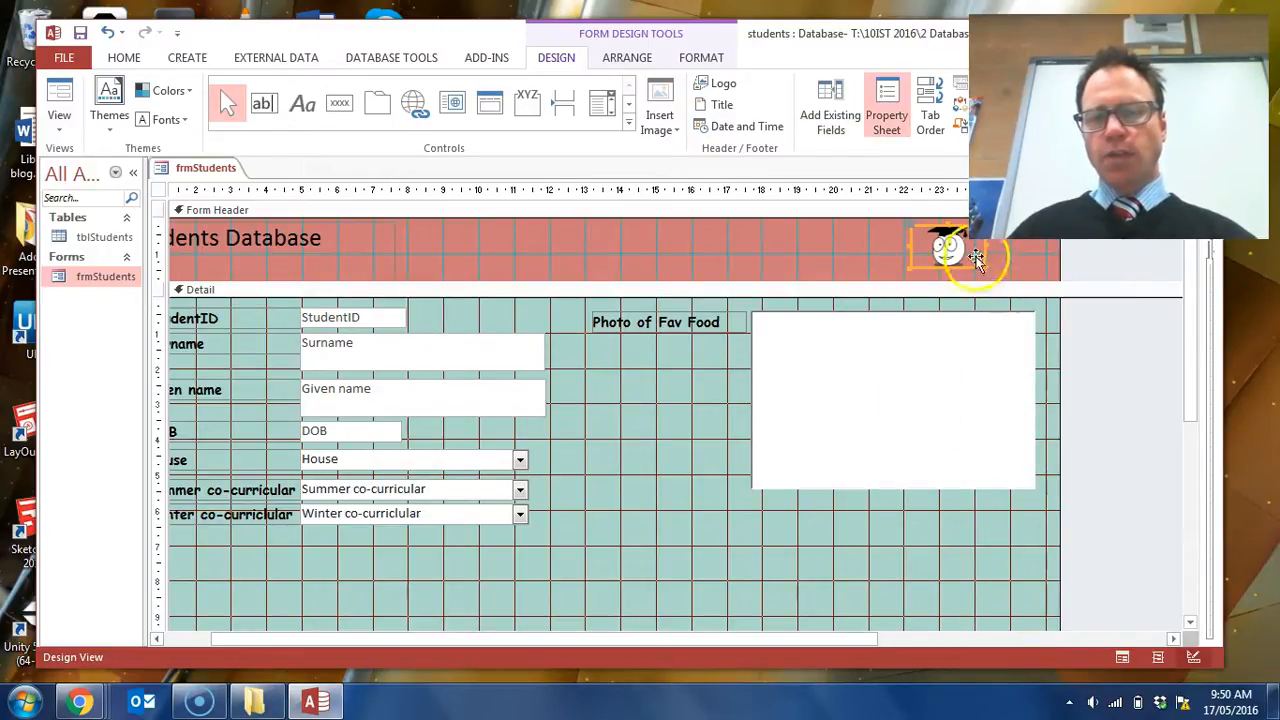
left_click(886, 115)
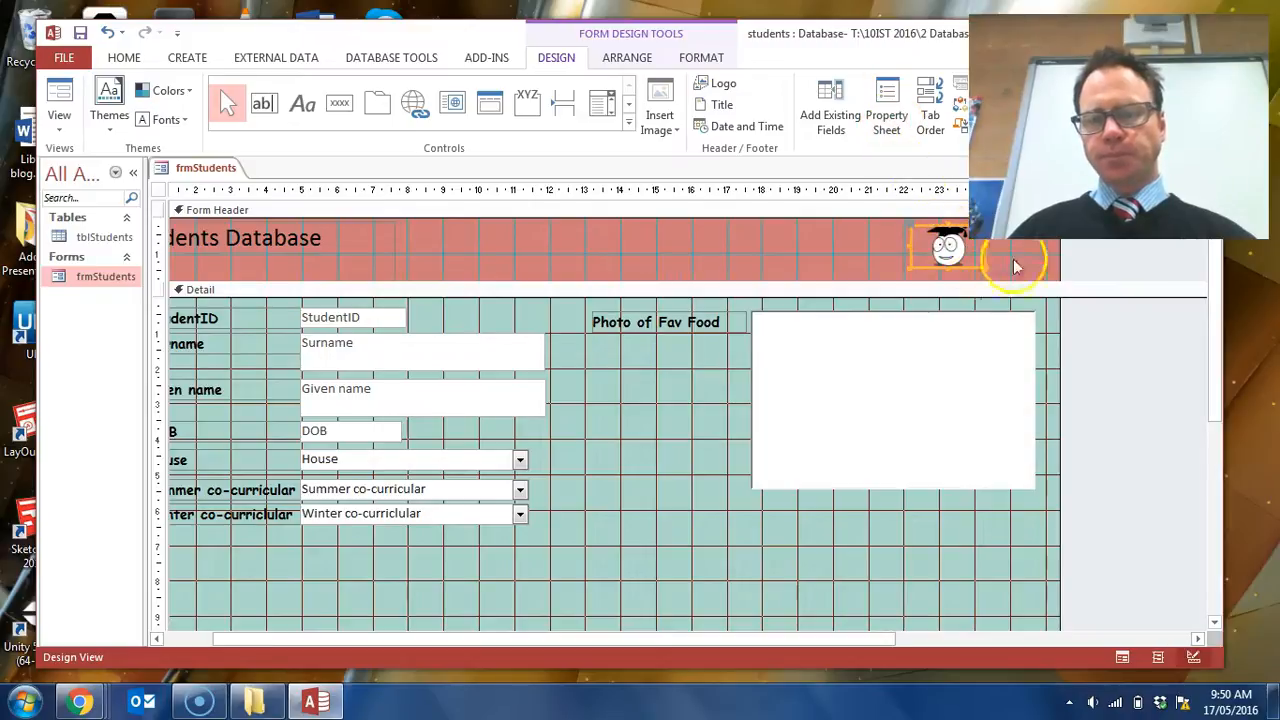
left_click_drag(1230, 551, 1262, 543)
key("F4")
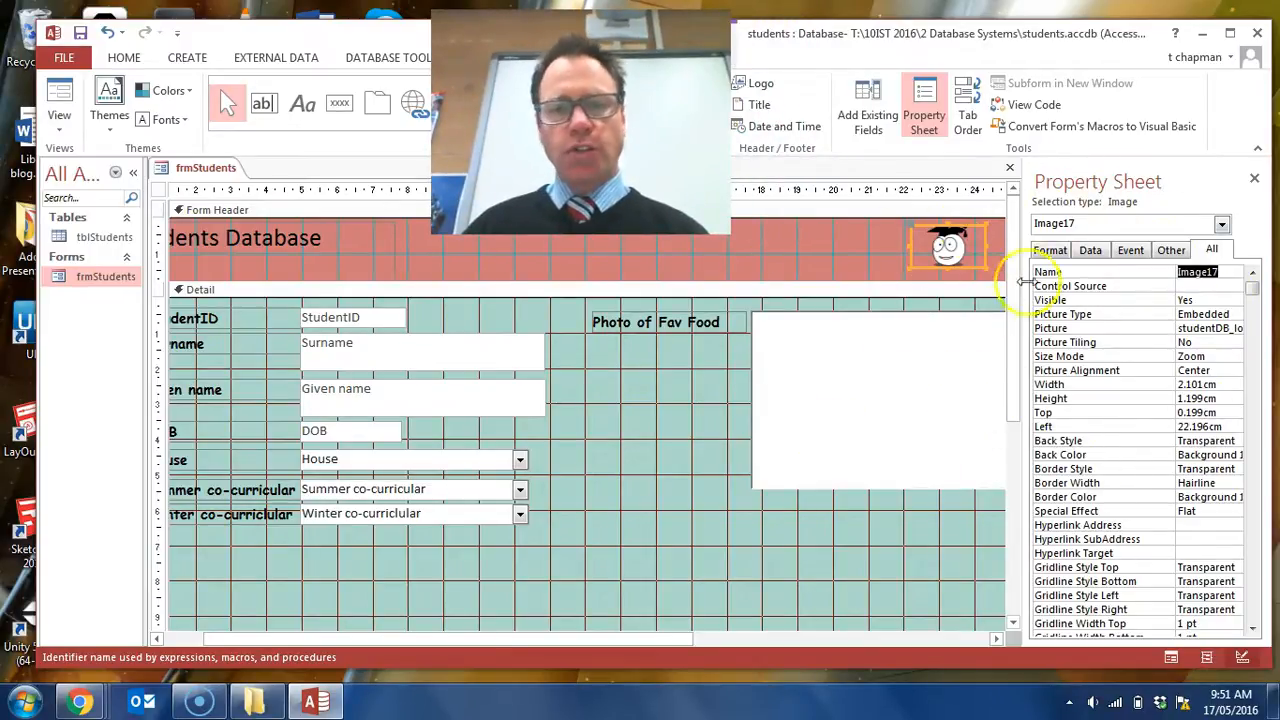
- Move the logo down into the Detail section and enlarge it to about 3 cm wide by 2.2 cm high
left_click(970, 255)
left_click_drag(972, 255, 744, 482)
left_click_drag(688, 448, 668, 475)
left_click_drag(724, 506, 668, 470)
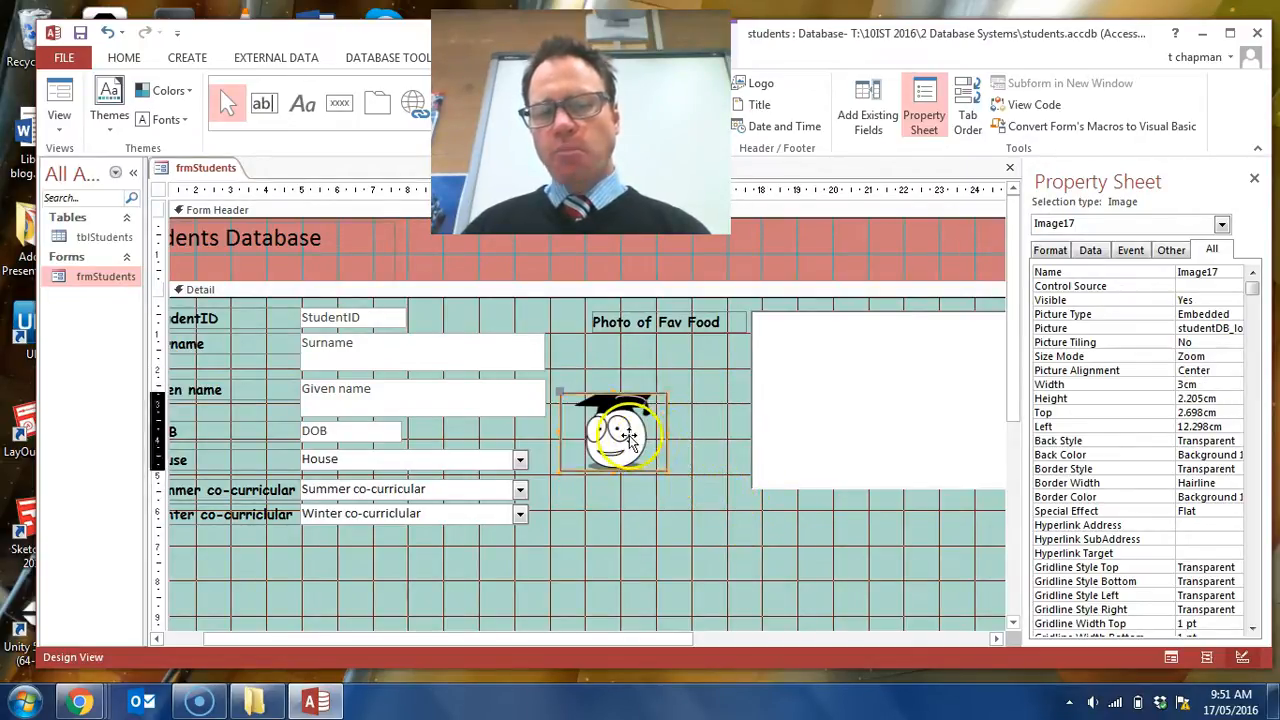
- Increase the form header's height to about 2.7 cm and place the enlarged logo in it, about 20.6 cm from the left
left_click(874, 255)
left_click_drag(865, 253, 857, 251)
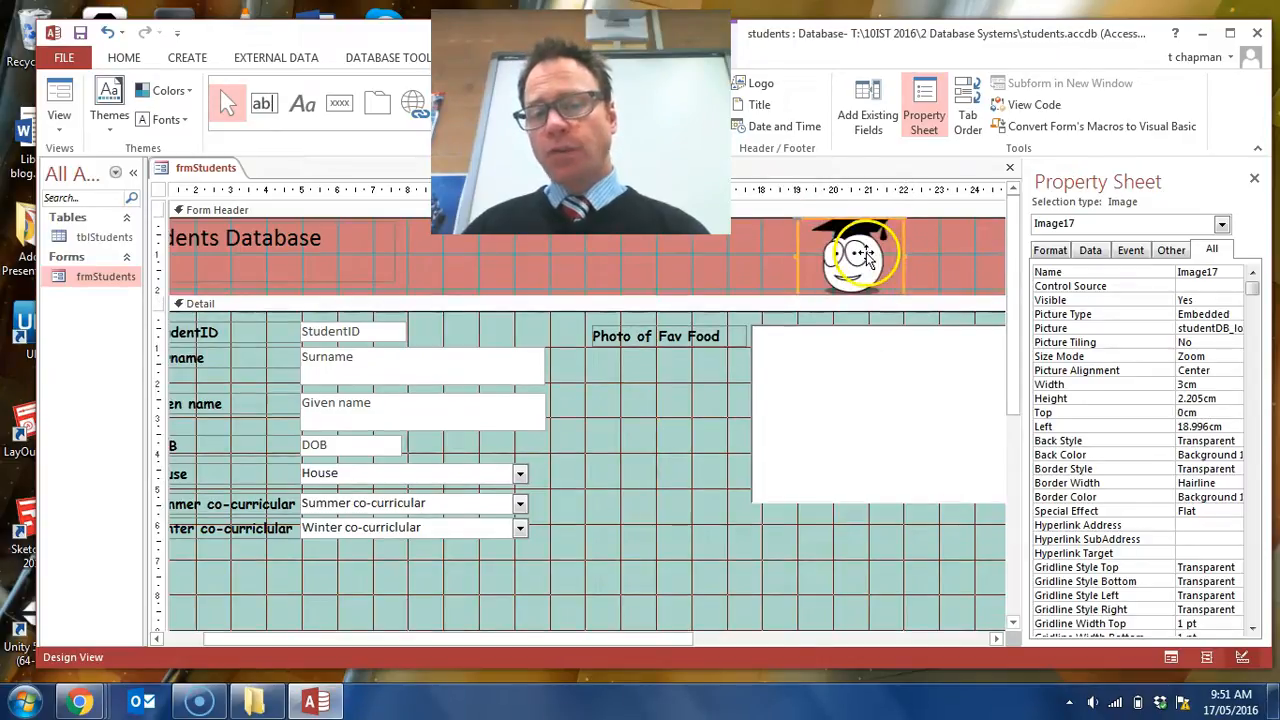
left_click_drag(674, 297, 674, 315)
left_click_drag(870, 265, 925, 274)
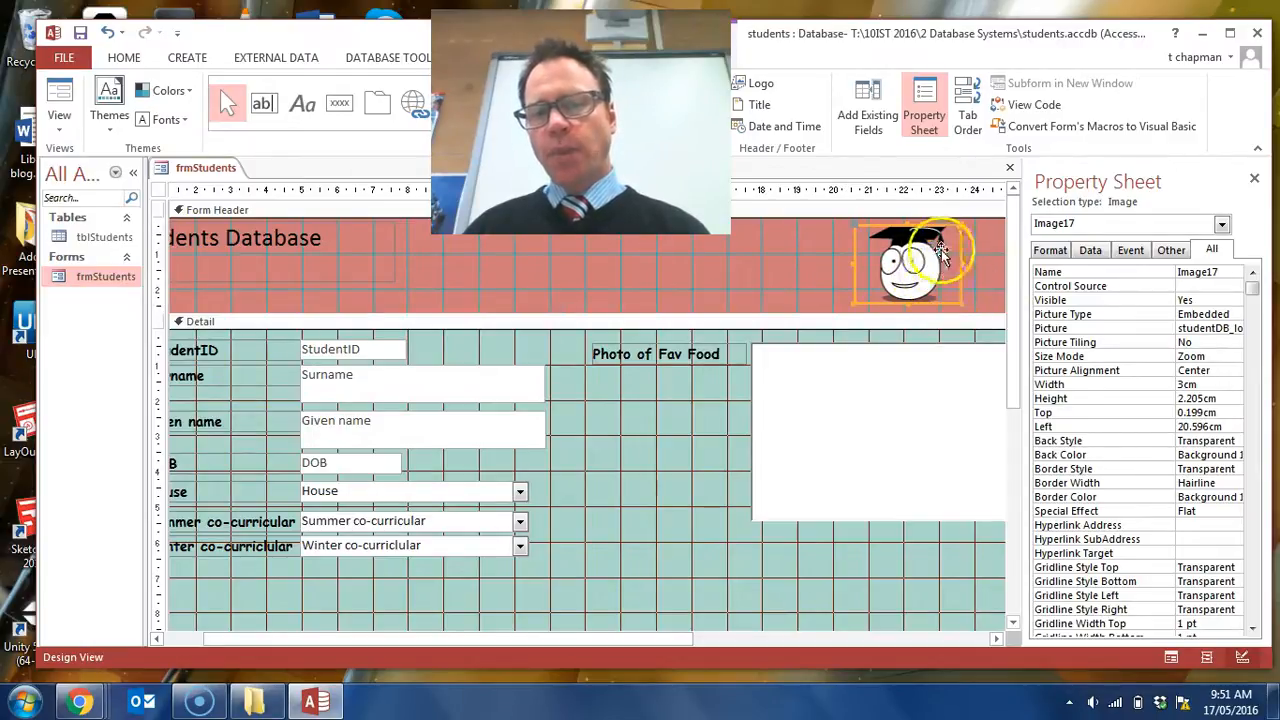
- Try the Stretch and Clip size modes on the logo image and return it to Zoom
left_click(923, 113)
left_click(920, 130)
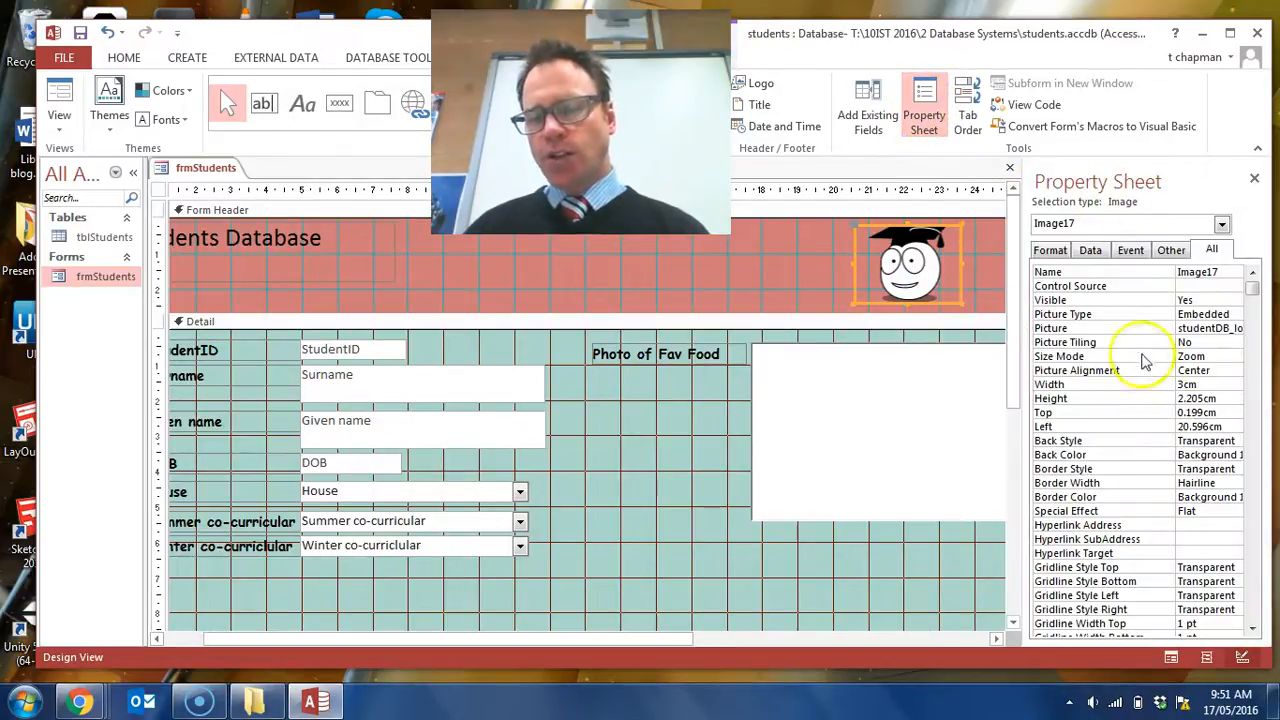
left_click(1185, 357)
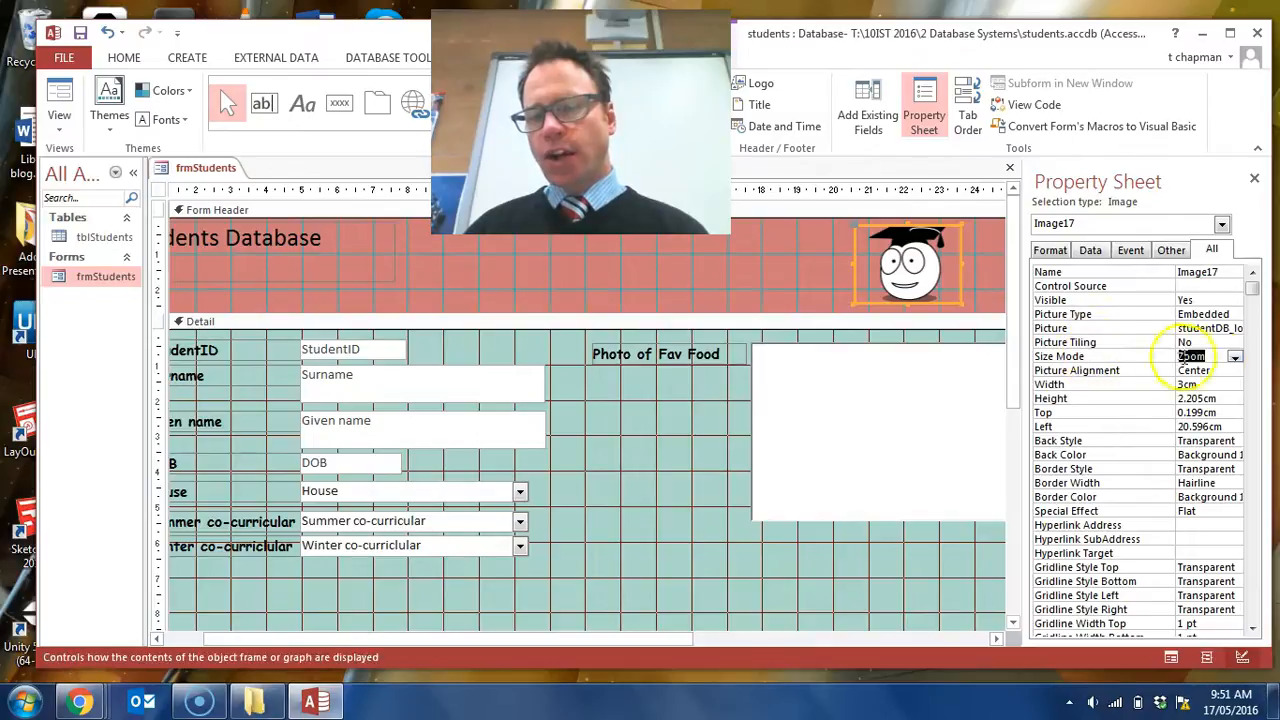
left_click(1236, 358)
left_click(1220, 386)
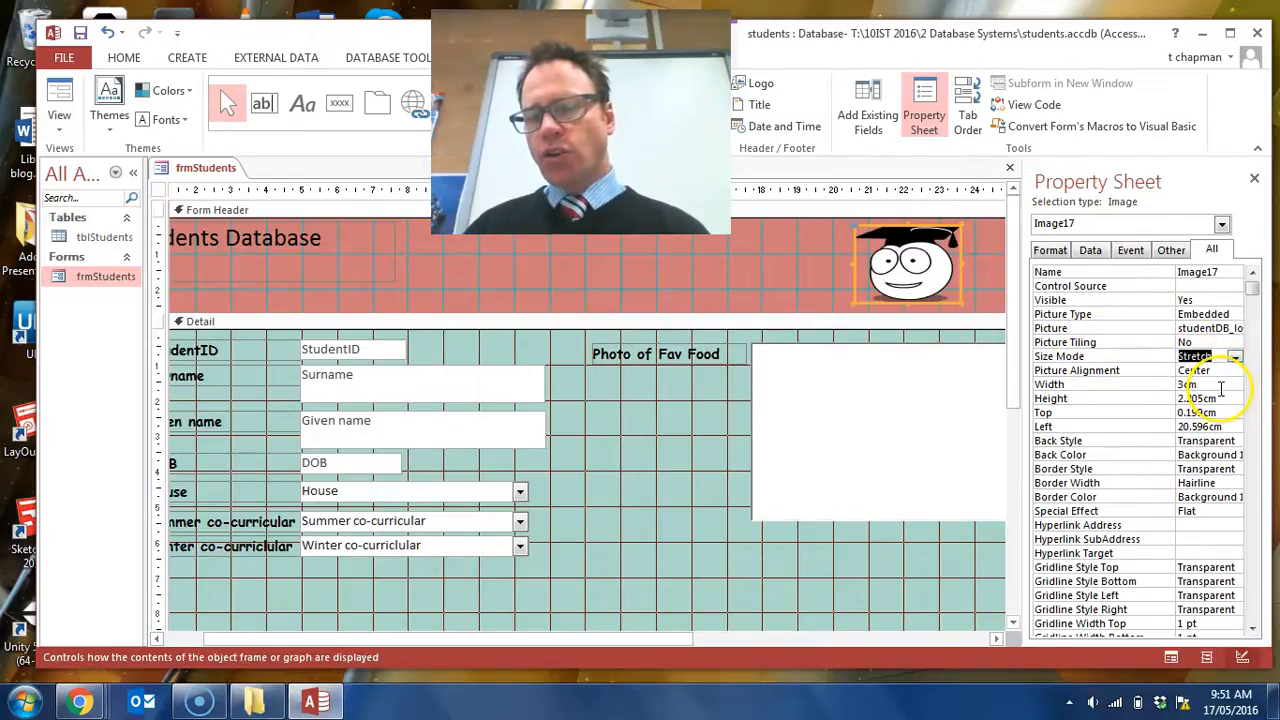
left_click(1237, 358)
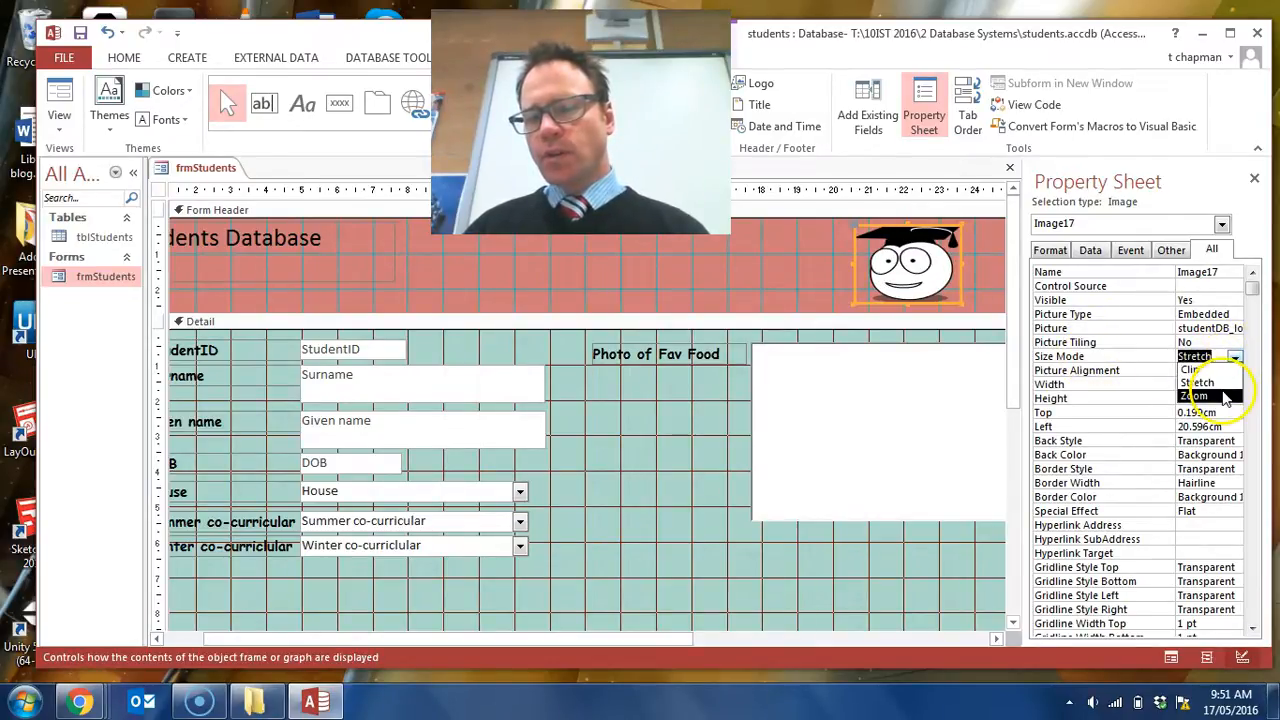
left_click(1223, 390)
left_click(1237, 358)
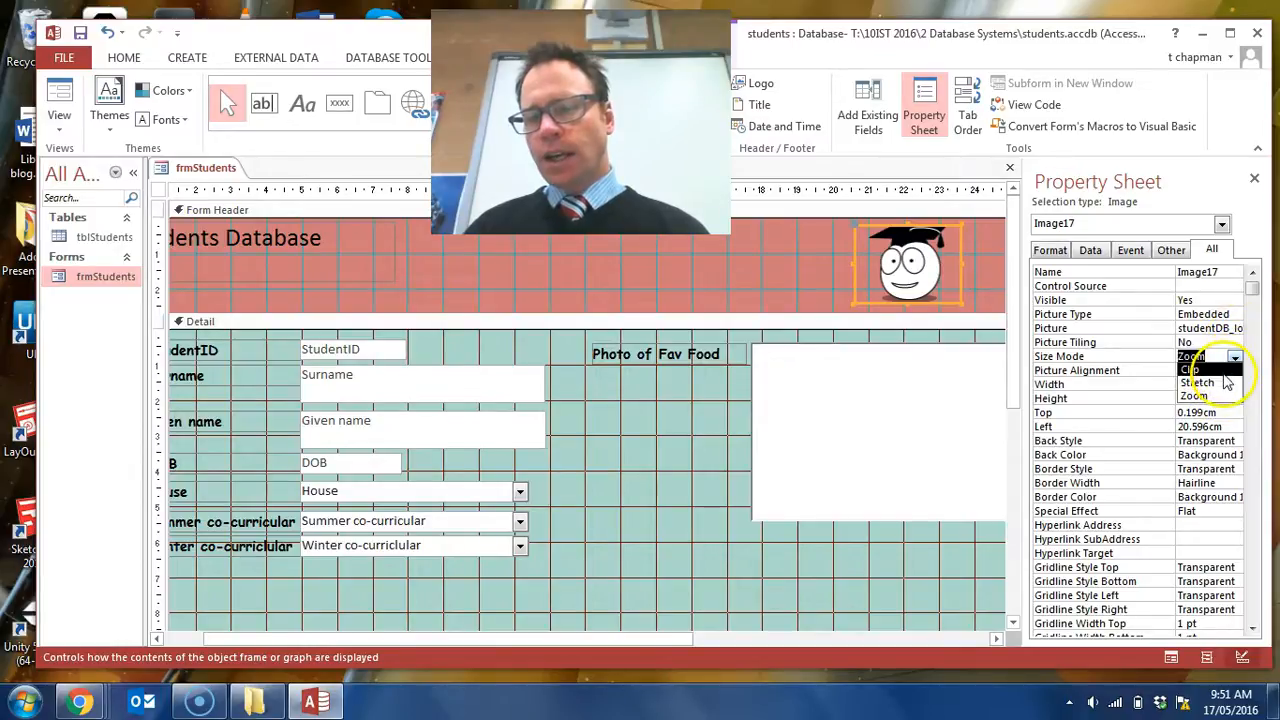
left_click(1228, 370)
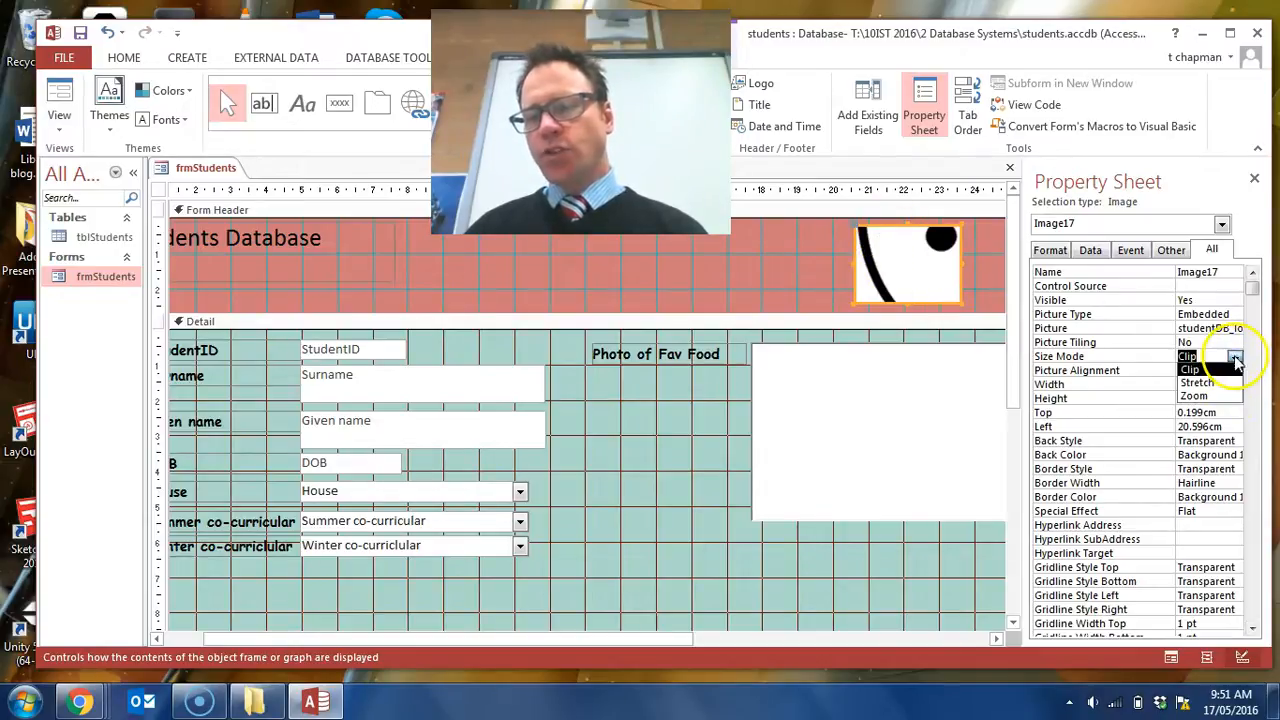
left_click(1205, 383)
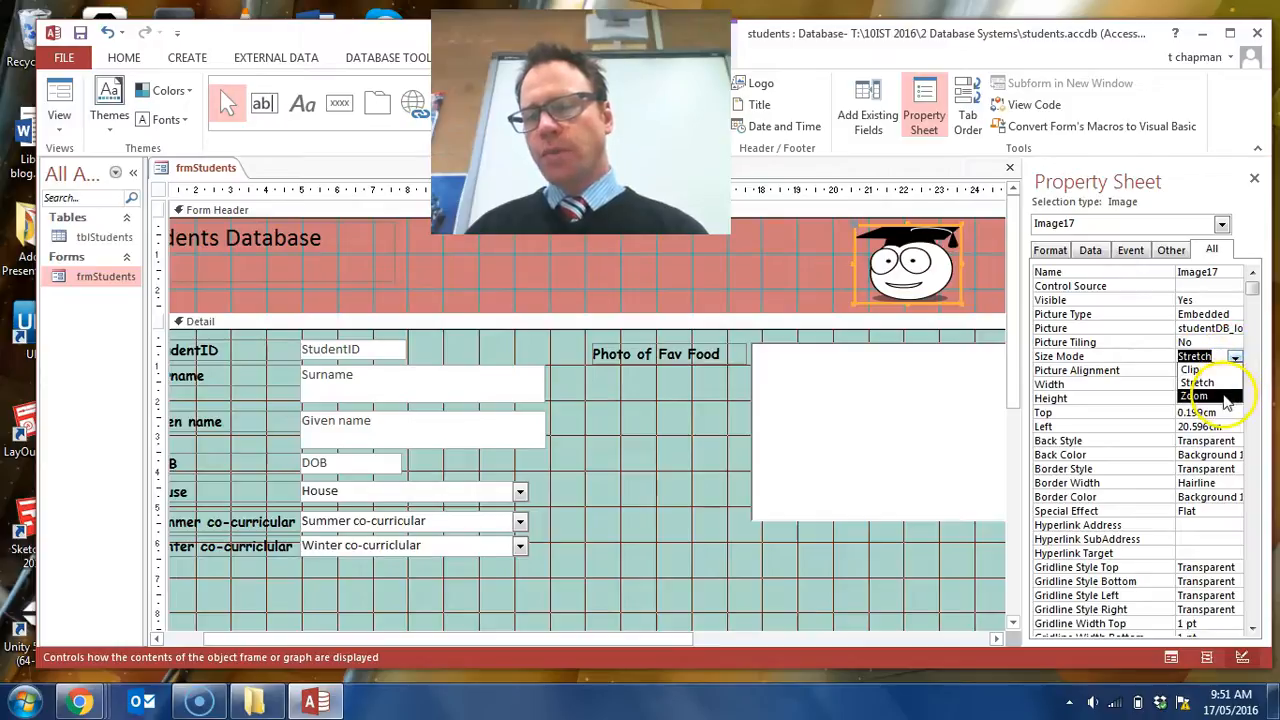
left_click(1226, 398)
- Reduce the logo frame's height to about 2 cm and set its size mode to Stretch
mouse_move(962, 300)
left_mouse_down()
mouse_move(934, 283)
mouse_move(951, 305)
mouse_move(962, 296)
left_mouse_up()
left_click(1236, 358)
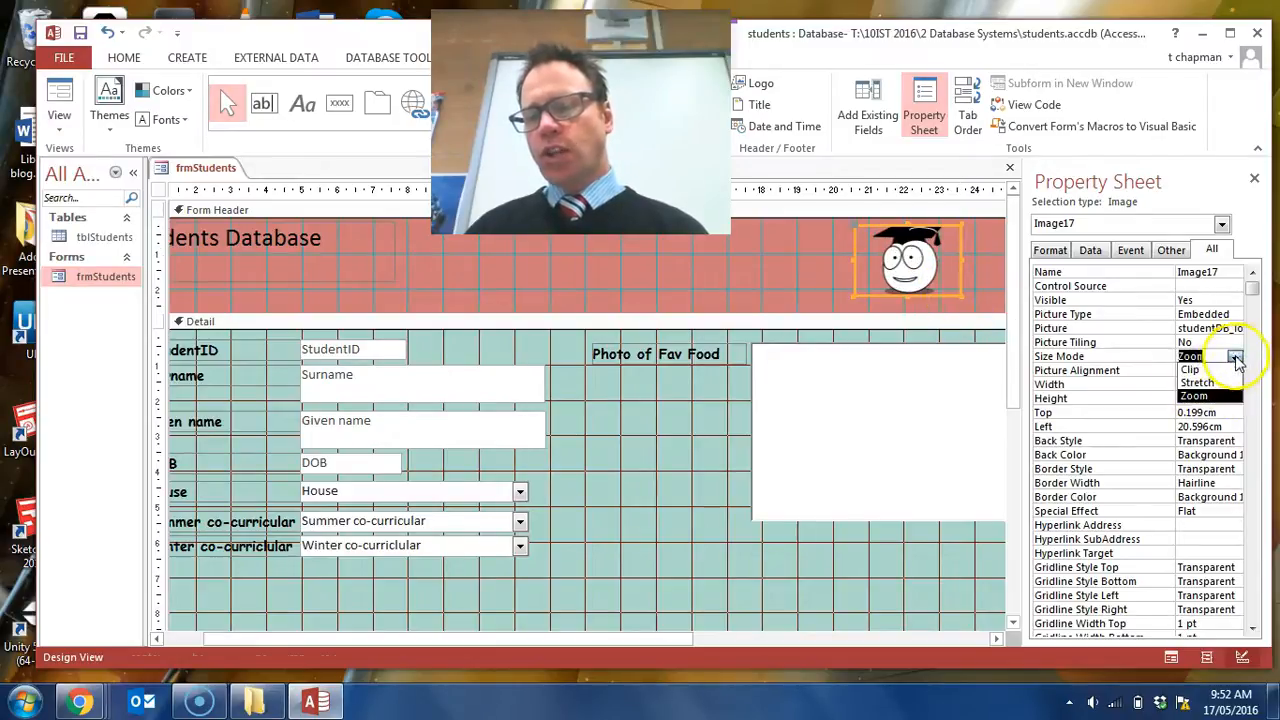
left_click(1210, 384)
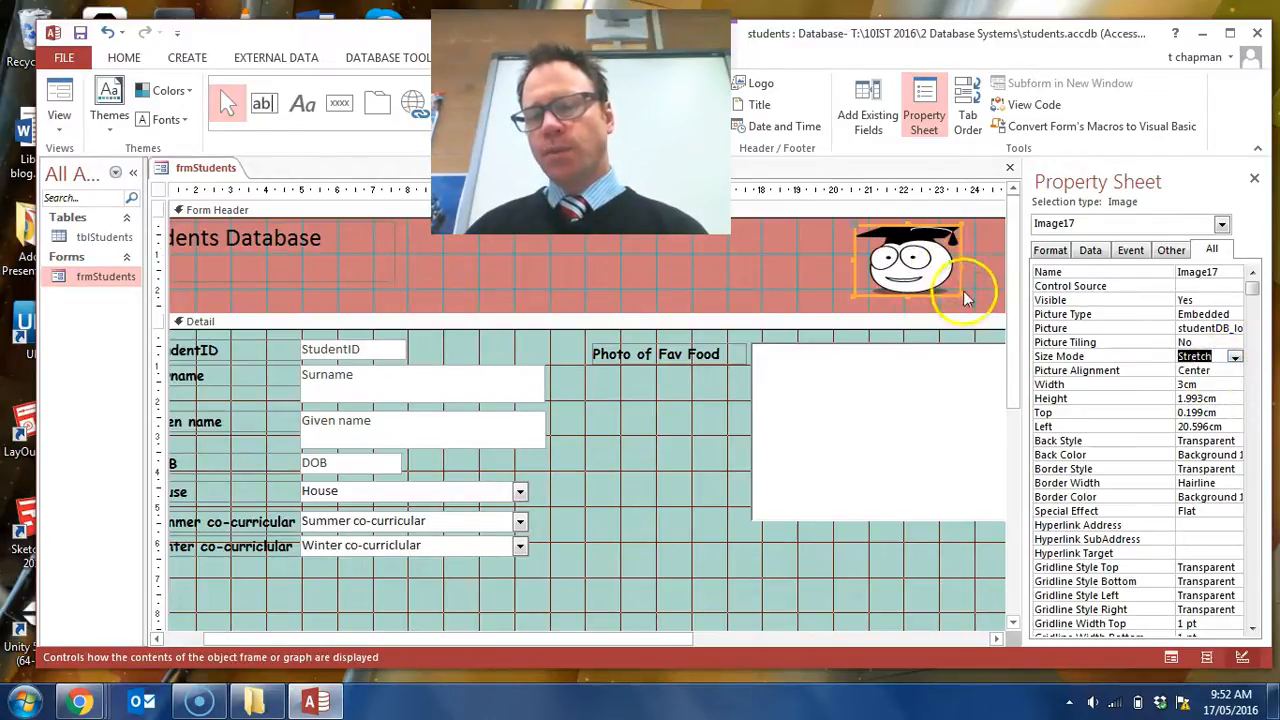
- Set the logo's size mode to Zoom and move it to about 21.5 cm from the left and 0.4 cm from the header's top
left_click(1236, 358)
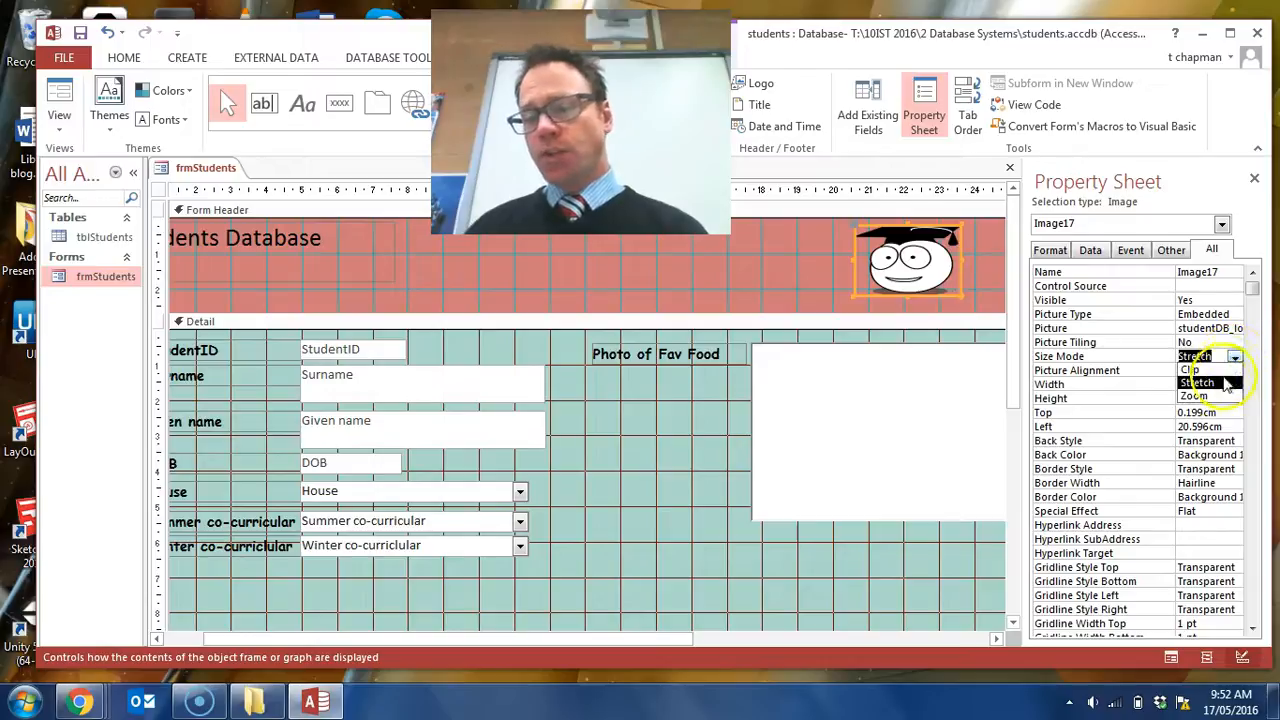
left_click(1222, 399)
left_click_drag(921, 270, 952, 272)
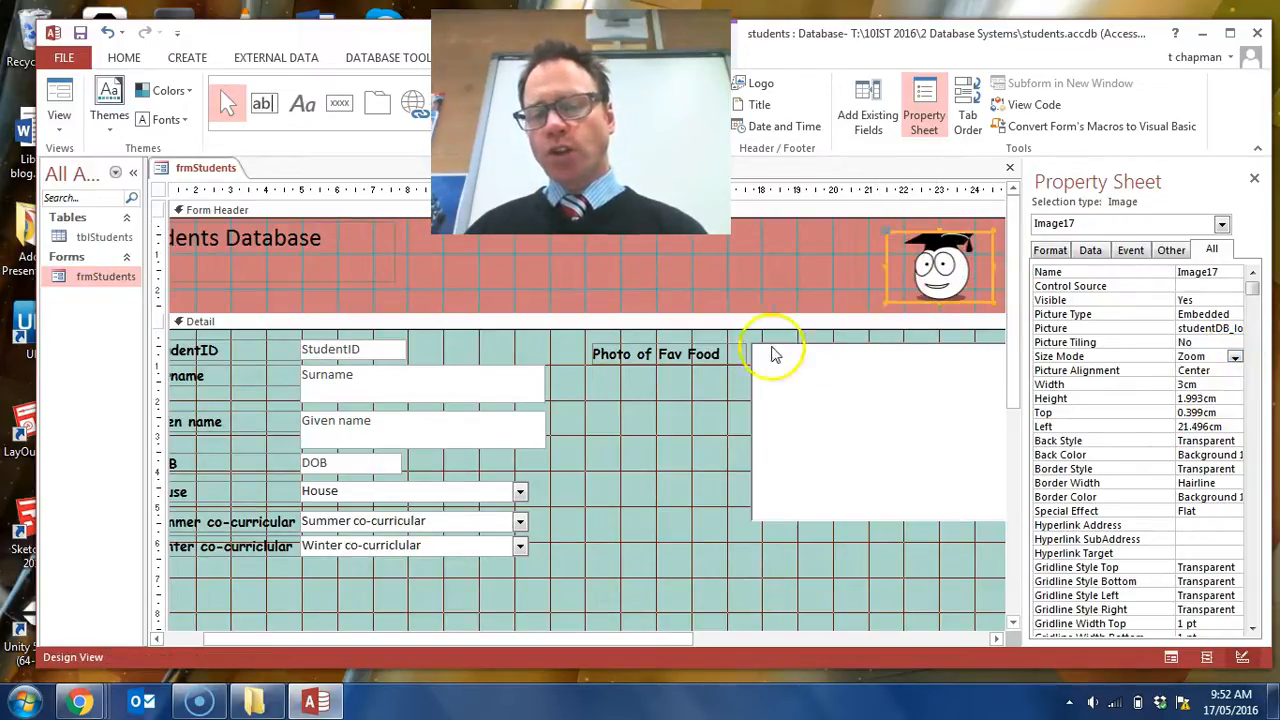
left_click(857, 262)
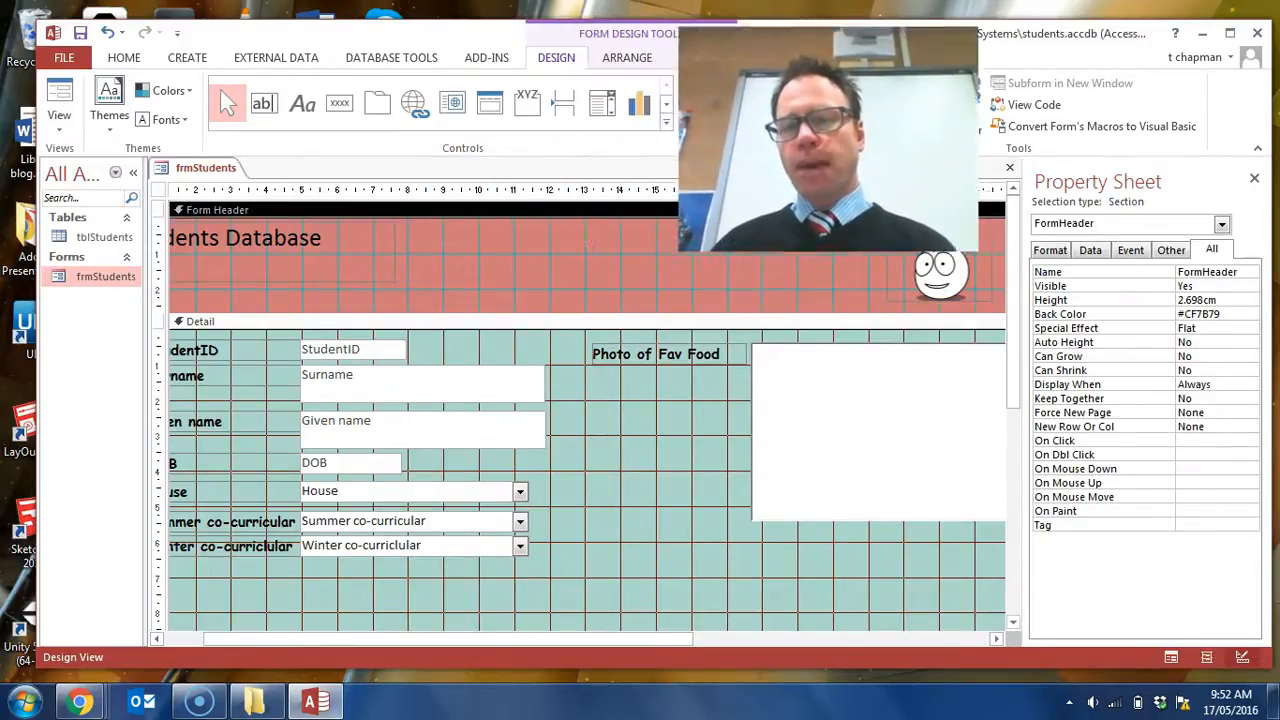
- Close the property sheet and preview the form in Form View
left_click(1254, 181)
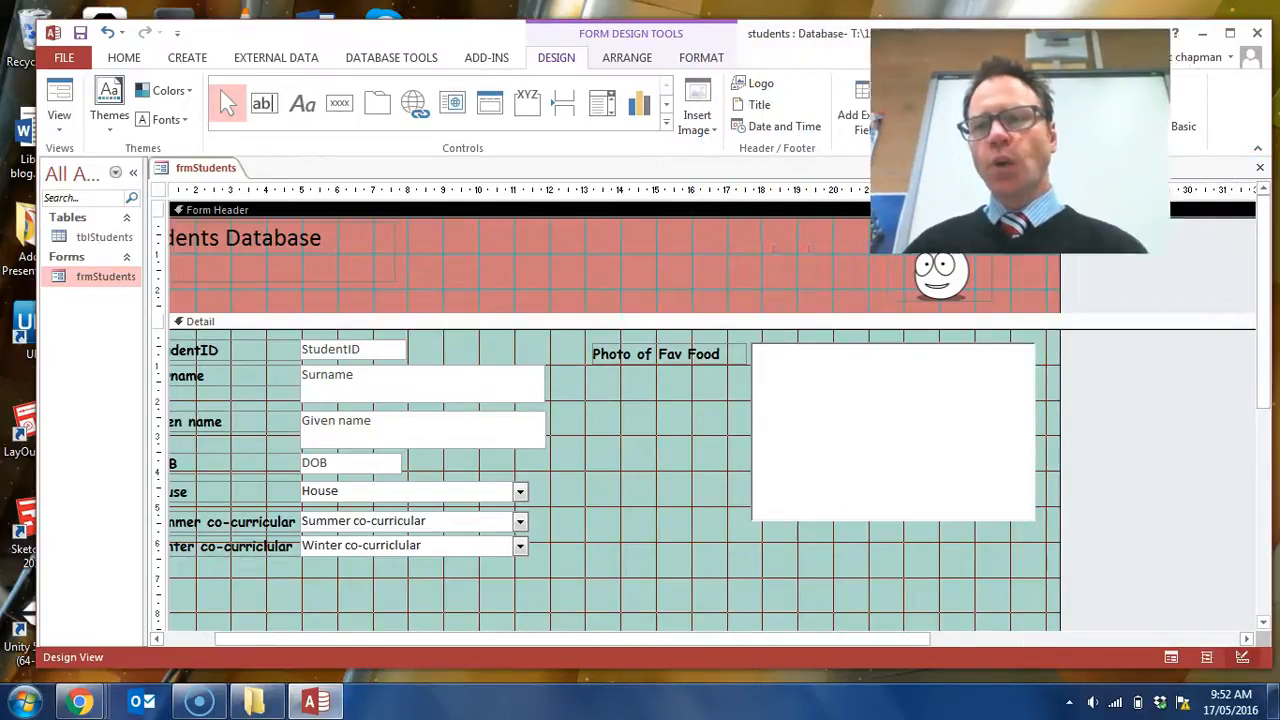
left_click(618, 452)
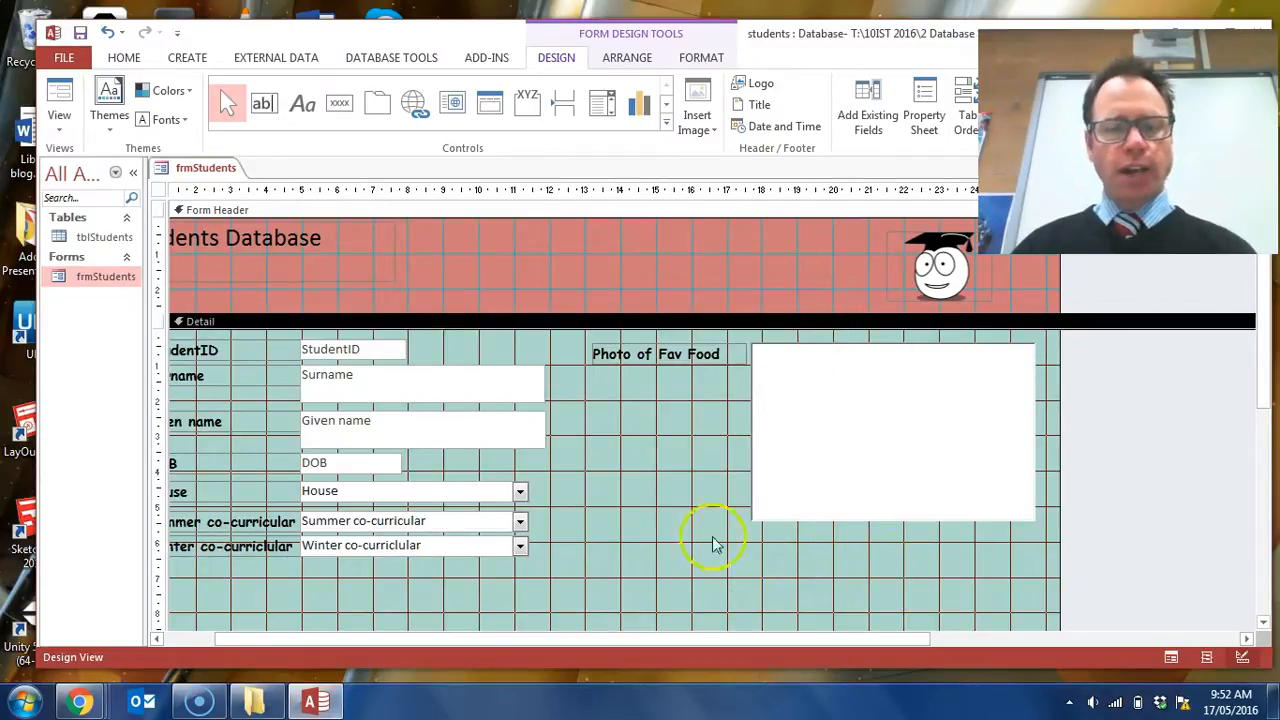
left_click_drag(857, 634, 716, 634)
scroll(757, 406, "down", 3)
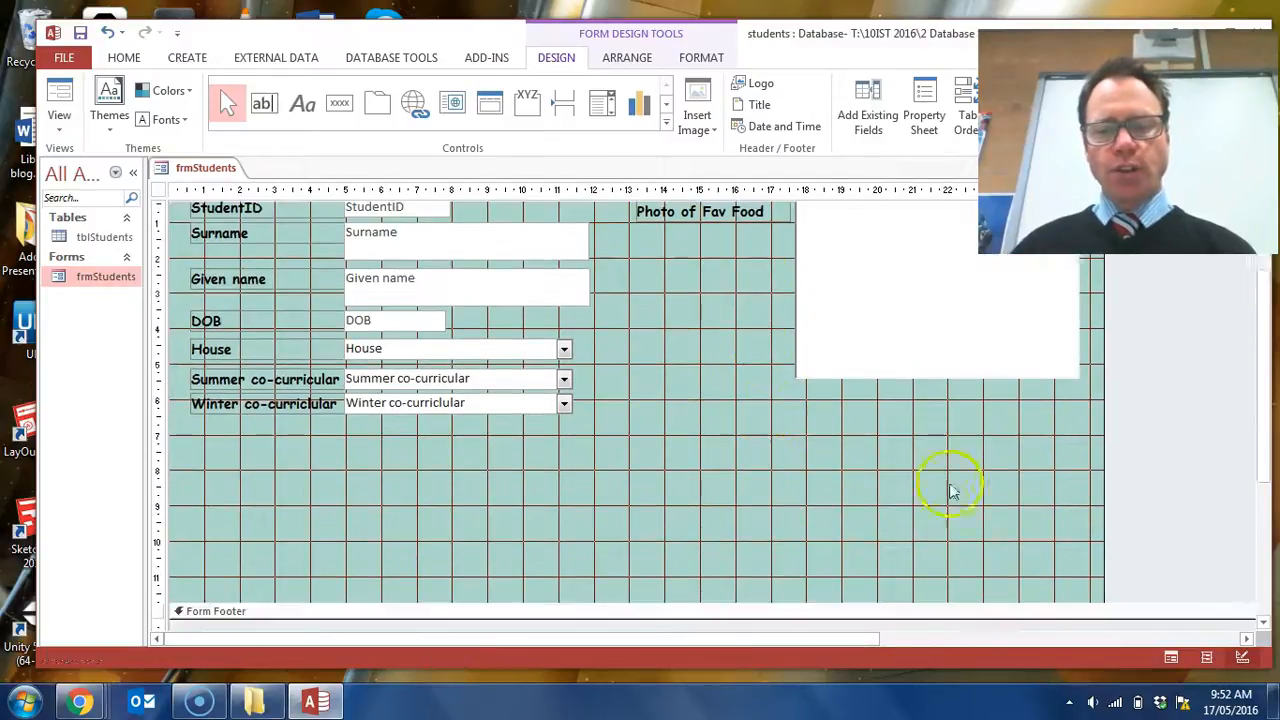
scroll(470, 565, "down", 2)
scroll(468, 563, "up", 3)
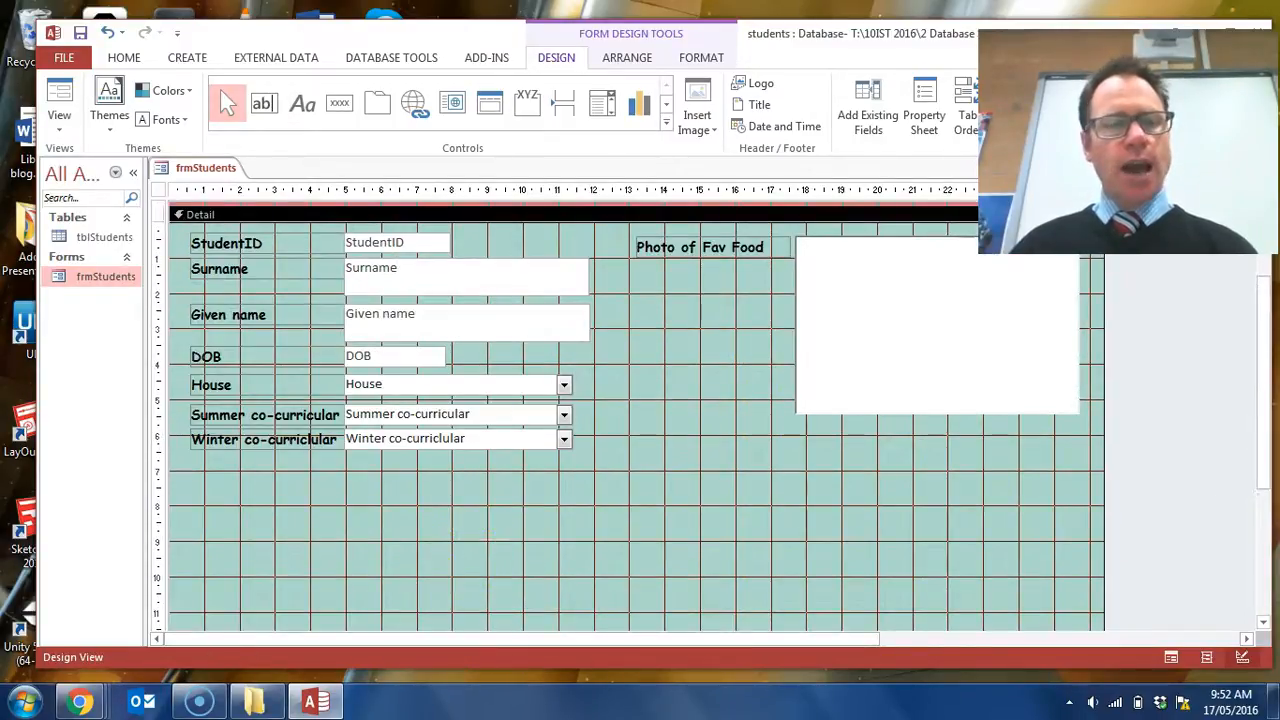
left_click(59, 95)
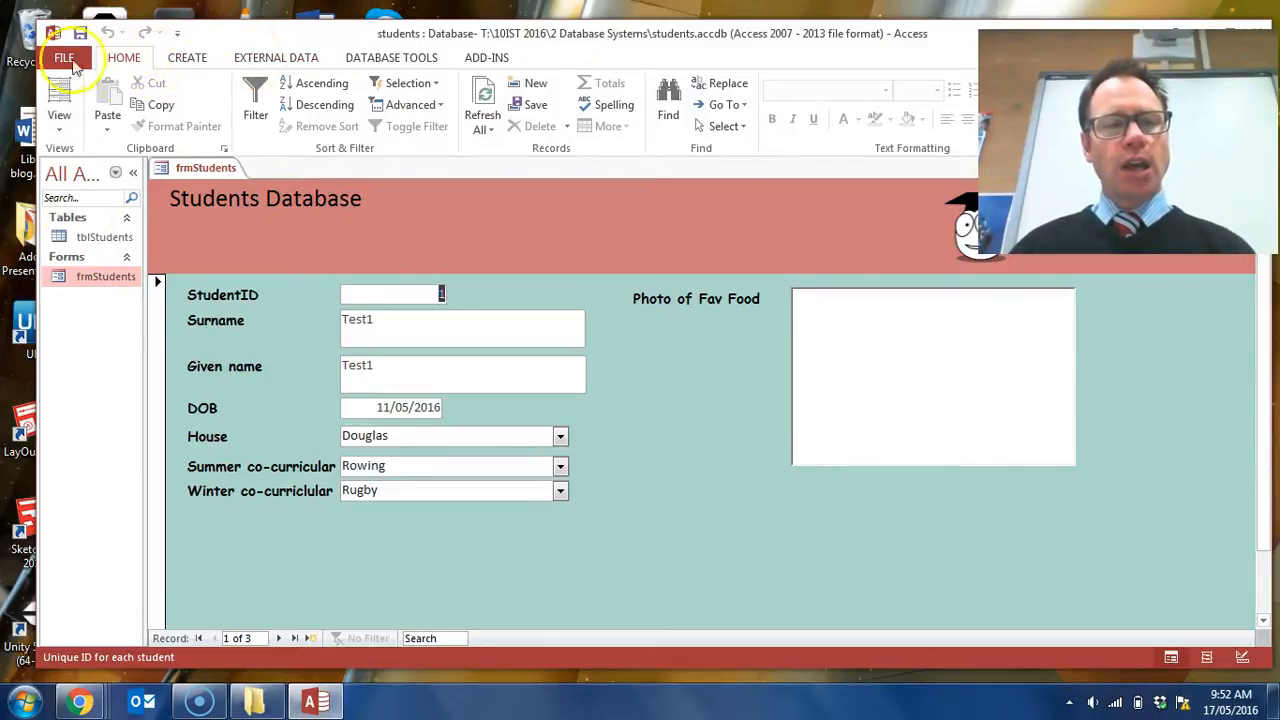
- Return the form to Design View and place a command button below the photo label, about 14 cm across and 6 cm down the Detail section
left_click(58, 126)
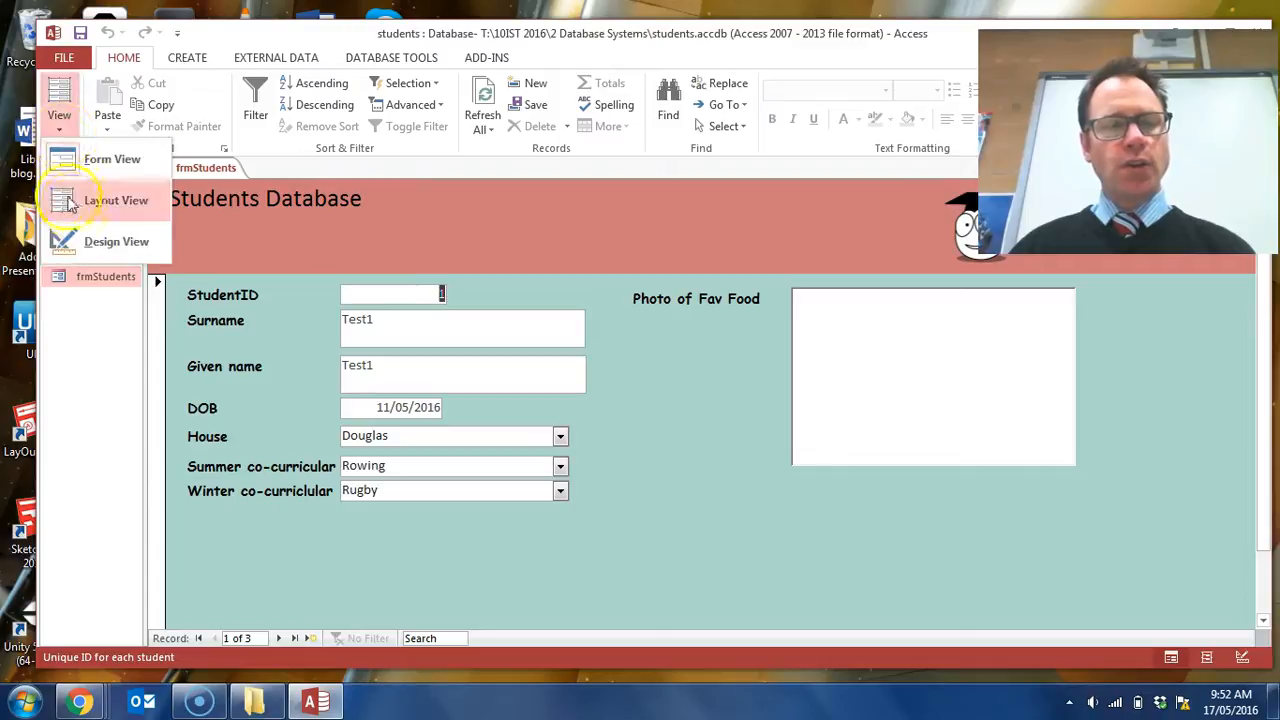
left_click(86, 250)
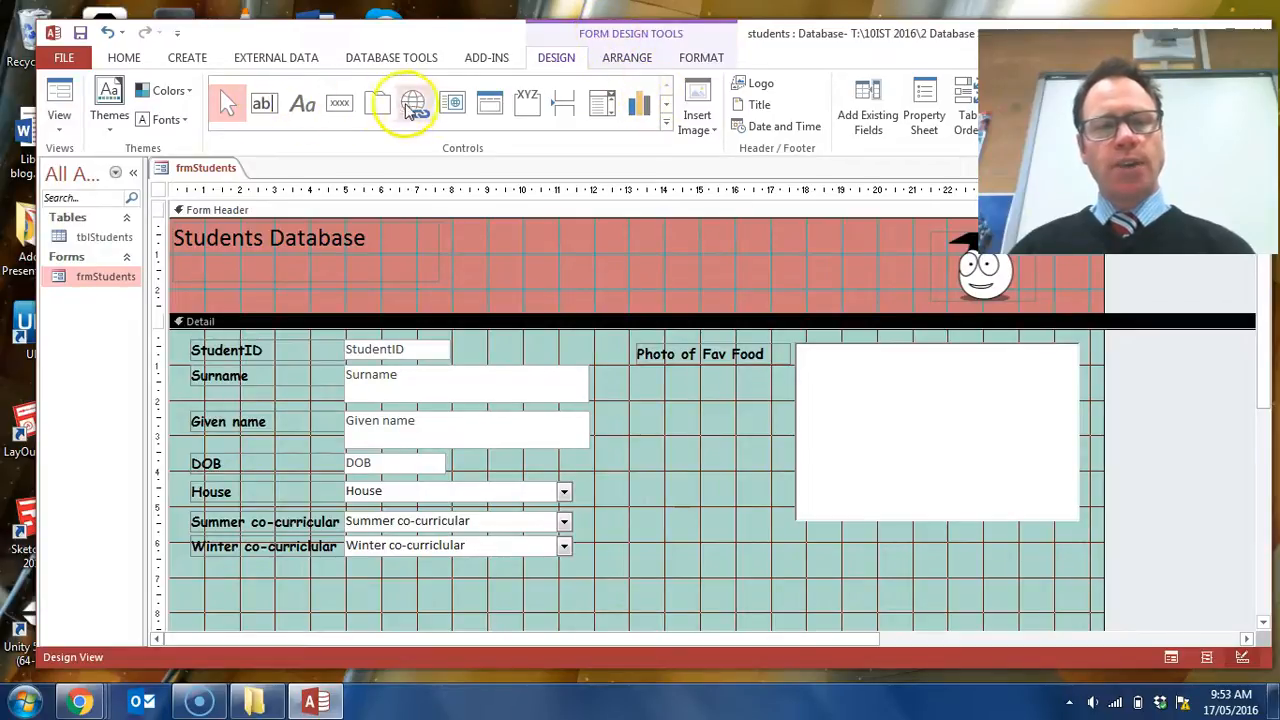
left_click(345, 110)
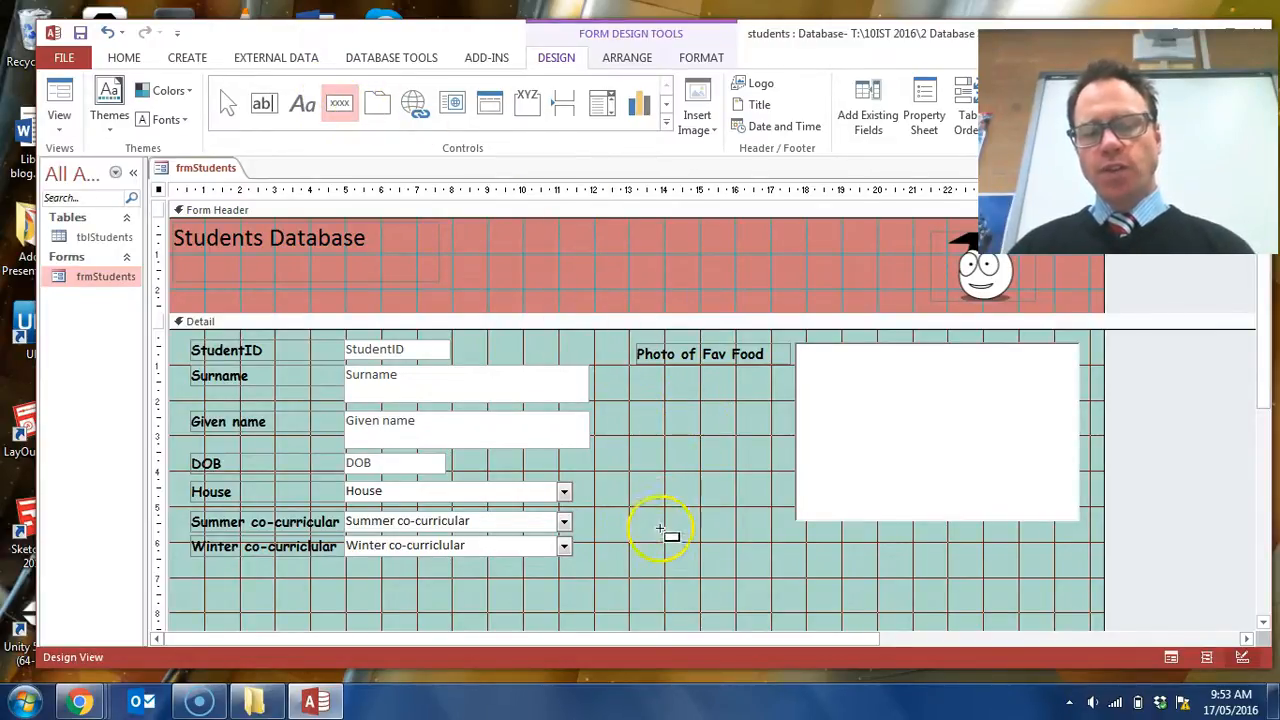
left_click(663, 546)
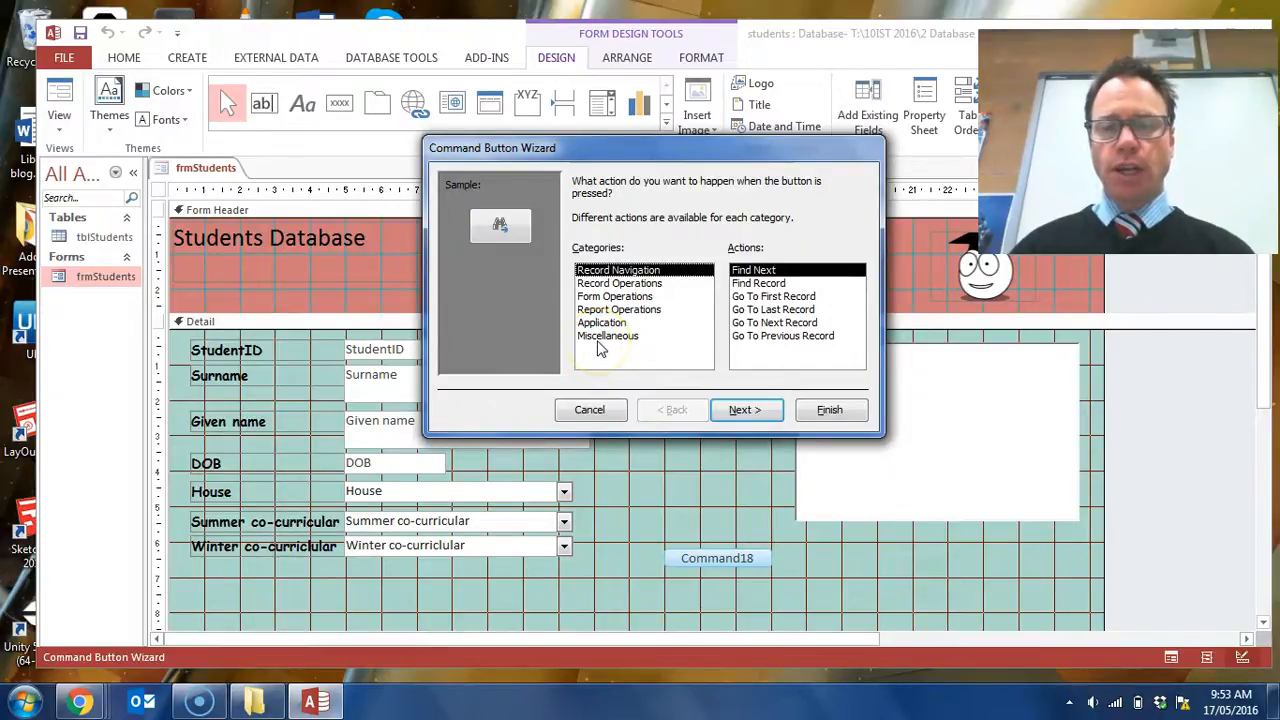
- Review the Record Navigation actions and assign Find Next to the new command button
left_click(768, 296)
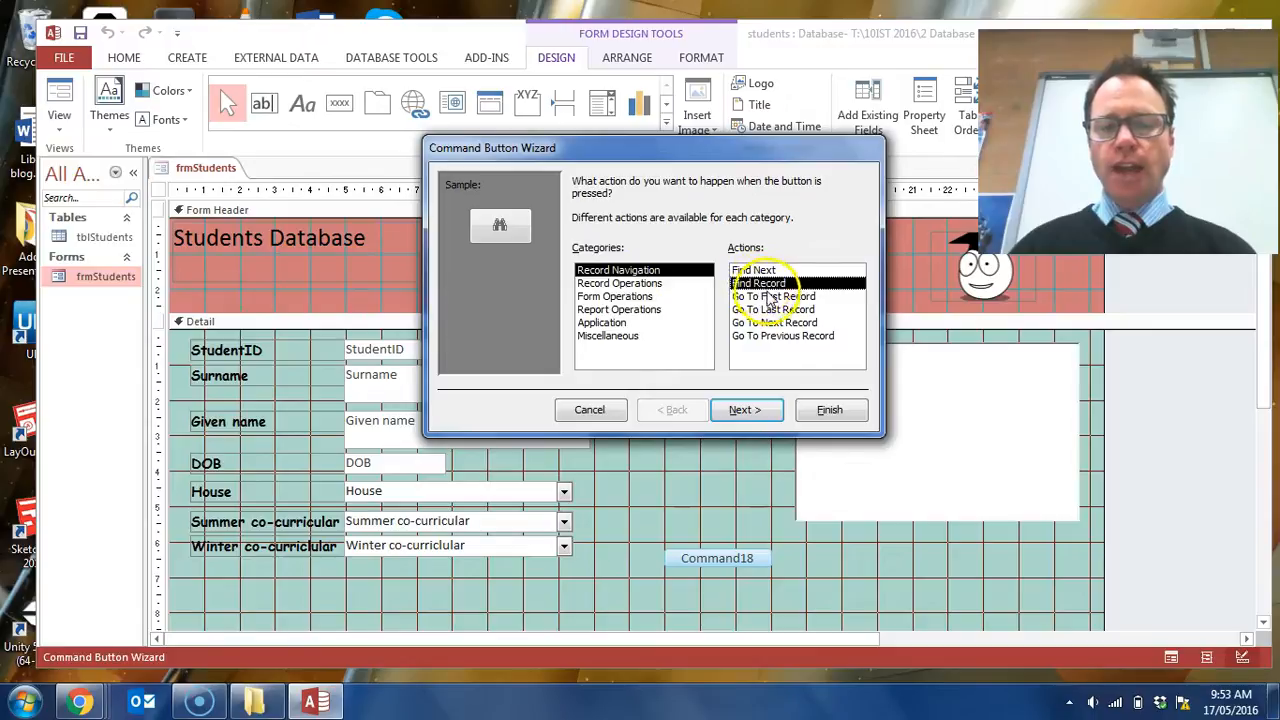
key("Down")
key("Down")
key("Down")
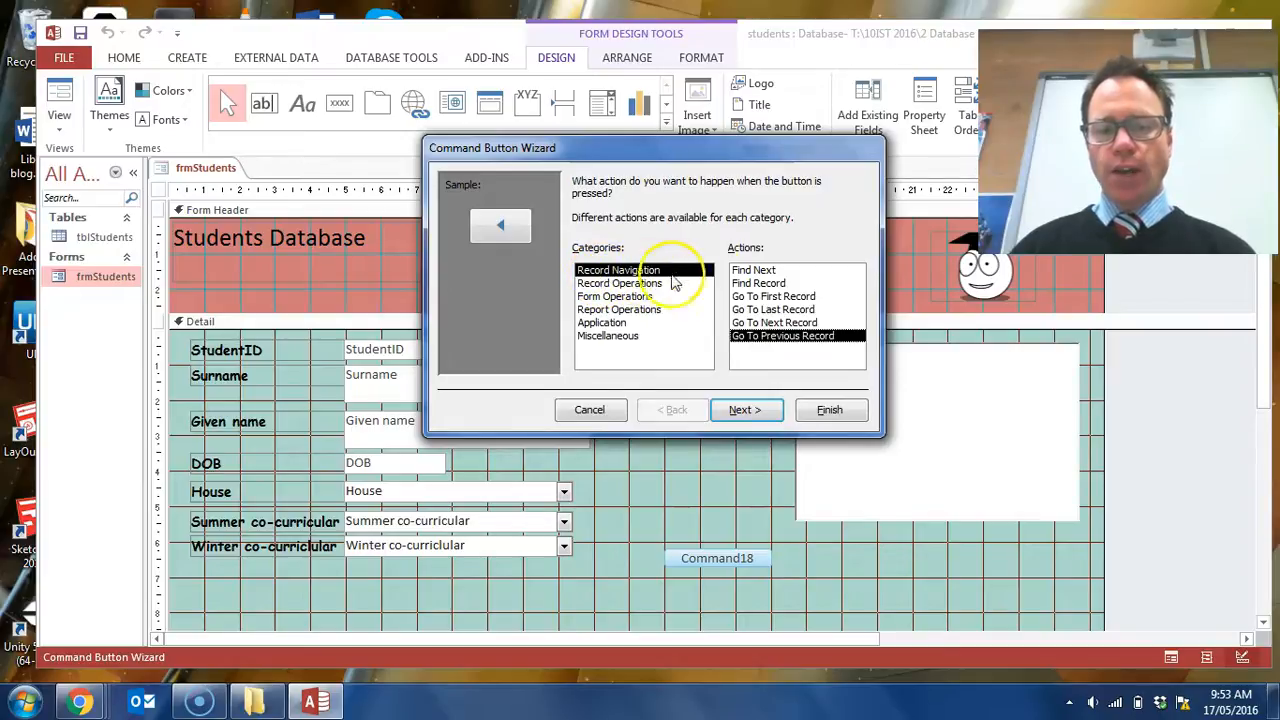
left_click(756, 275)
left_click(768, 408)
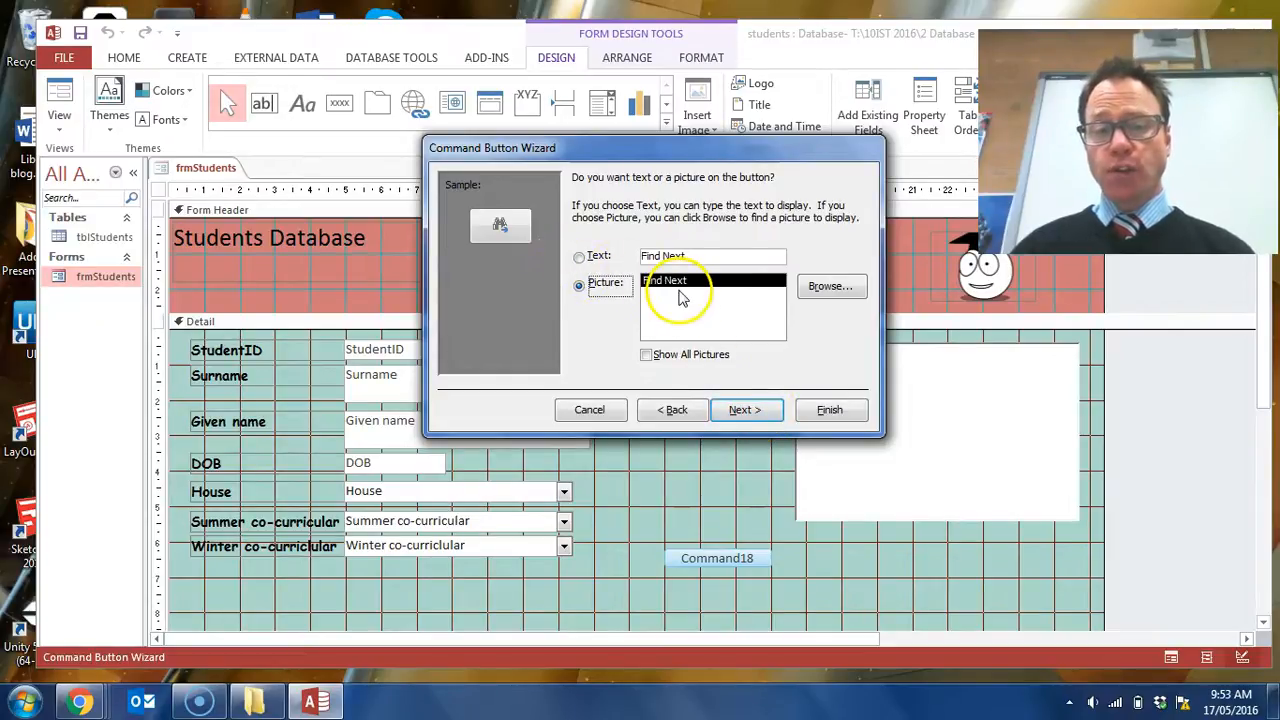
- Give the button the text Next Record instead of a picture and finish the wizard
left_click(581, 257)
left_click(678, 257)
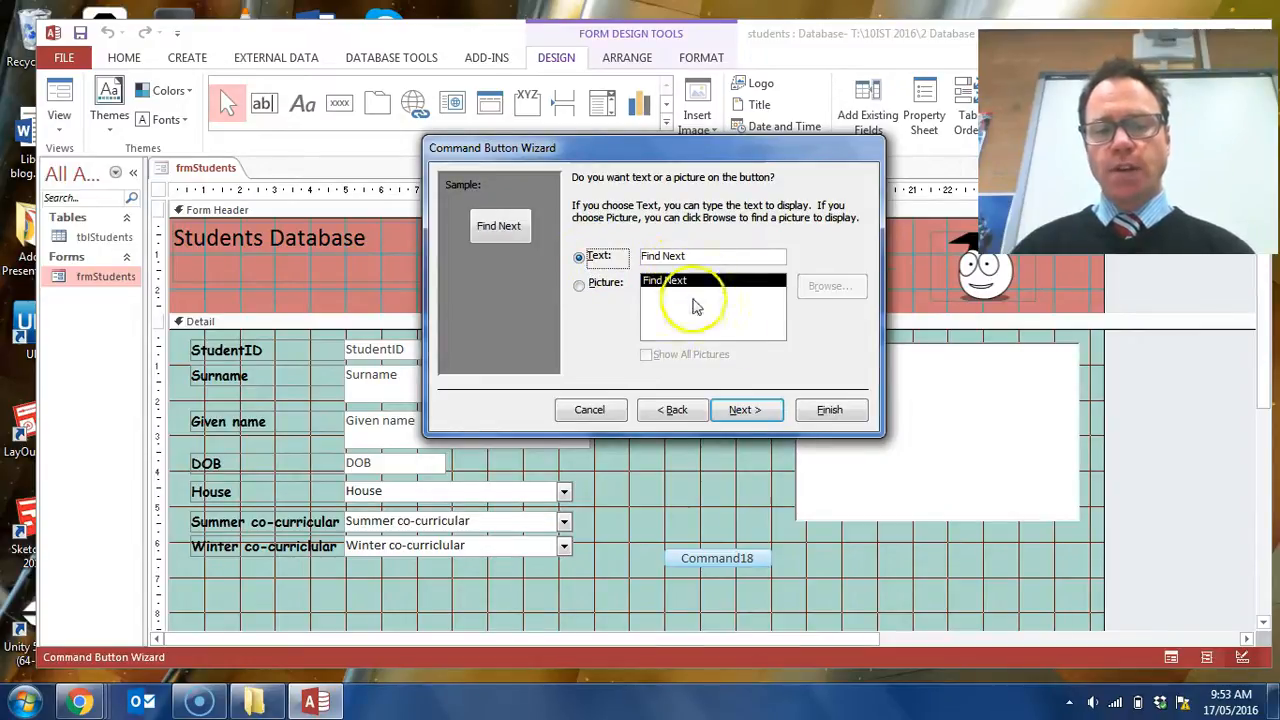
left_click_drag(698, 260, 633, 256)
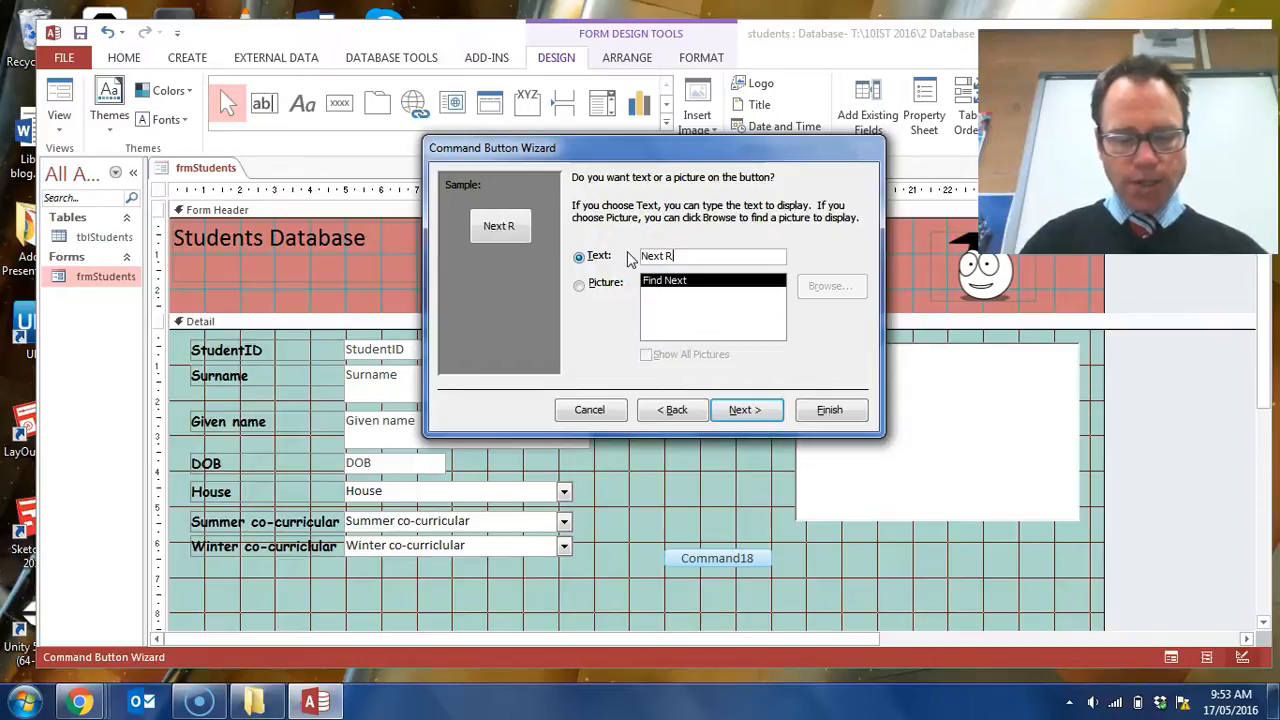
left_click(810, 409)
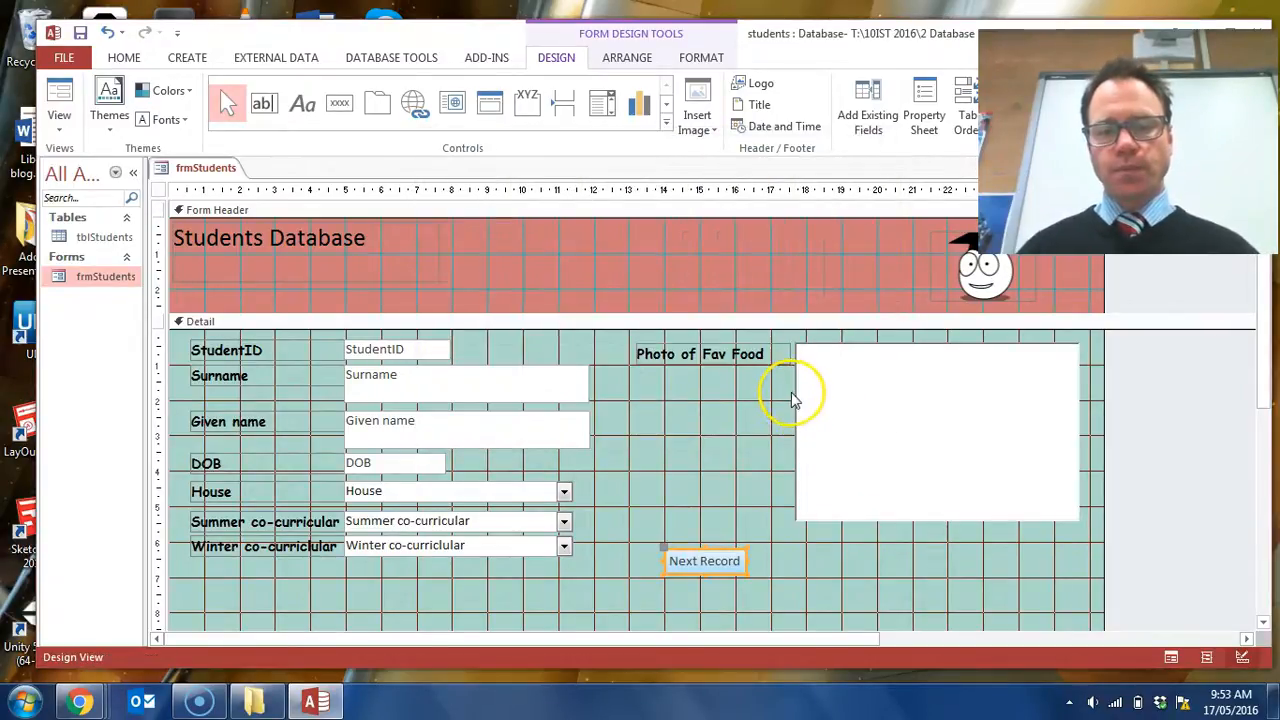
left_click(795, 550)
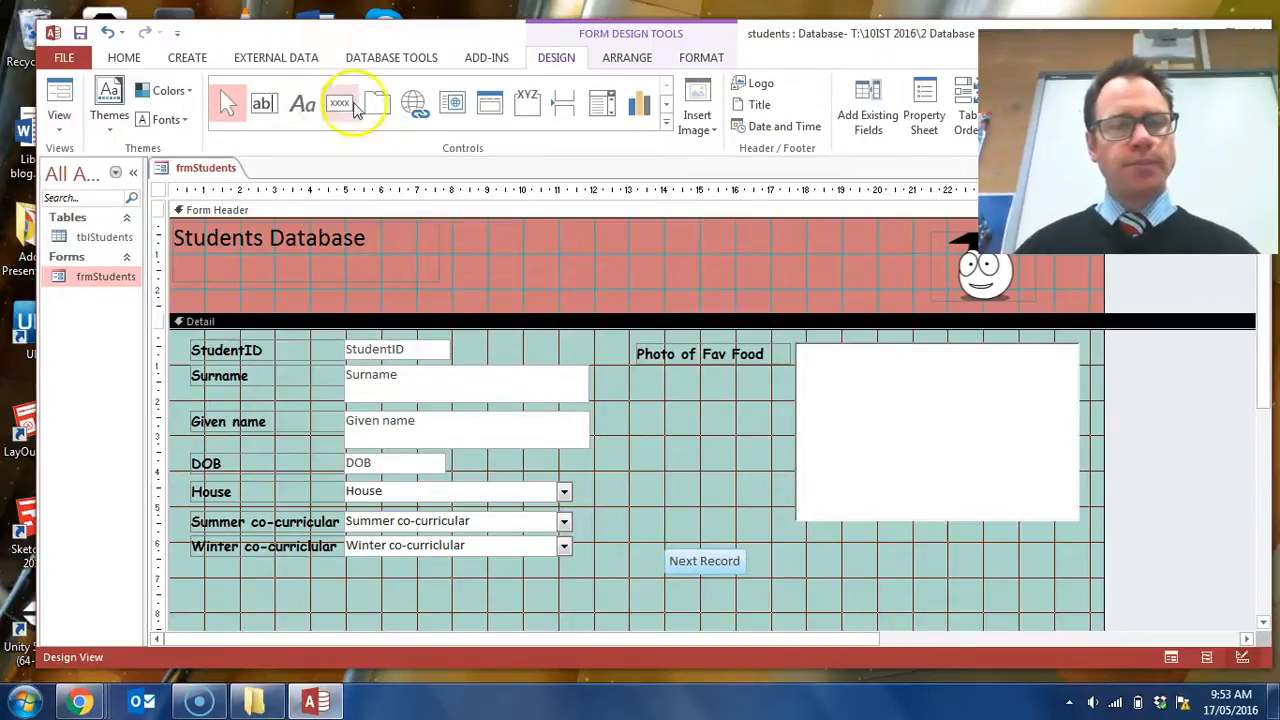
- Add a command button about 17 cm across, beside Next Record, with the Go To Previous Record action and the text Previous Record
left_click(340, 104)
left_click(778, 550)
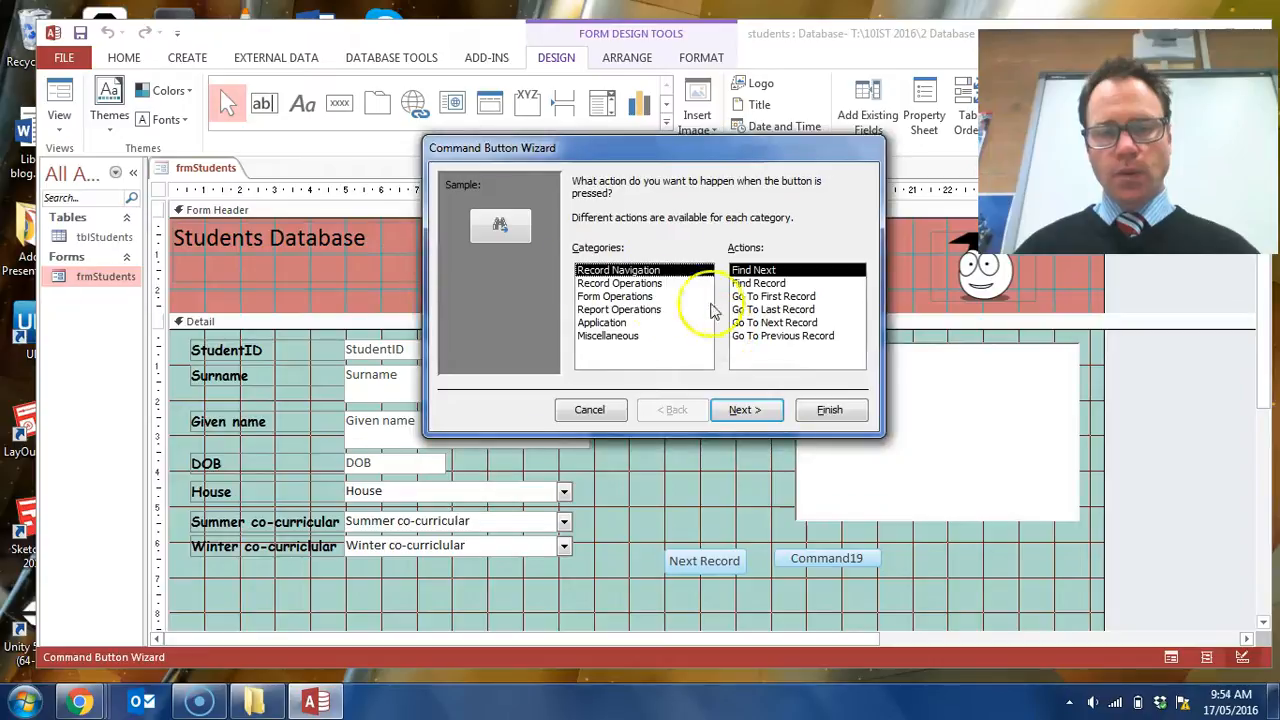
left_click(760, 285)
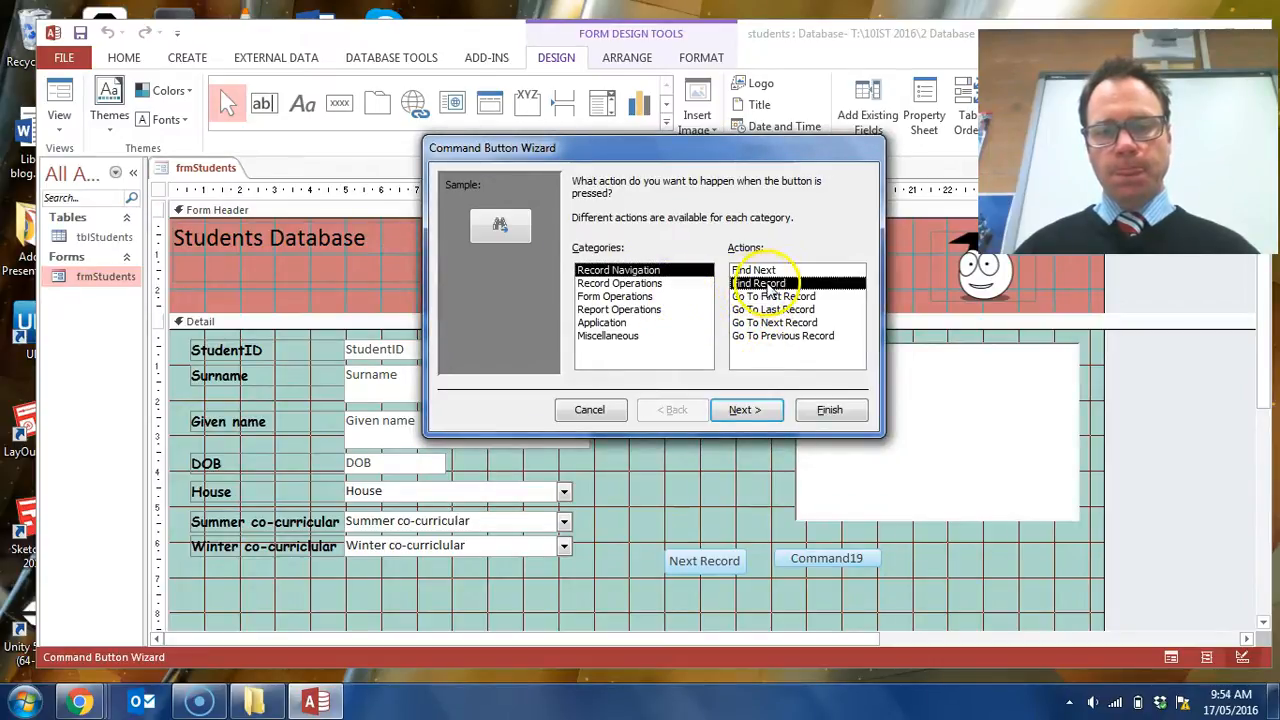
left_click(800, 338)
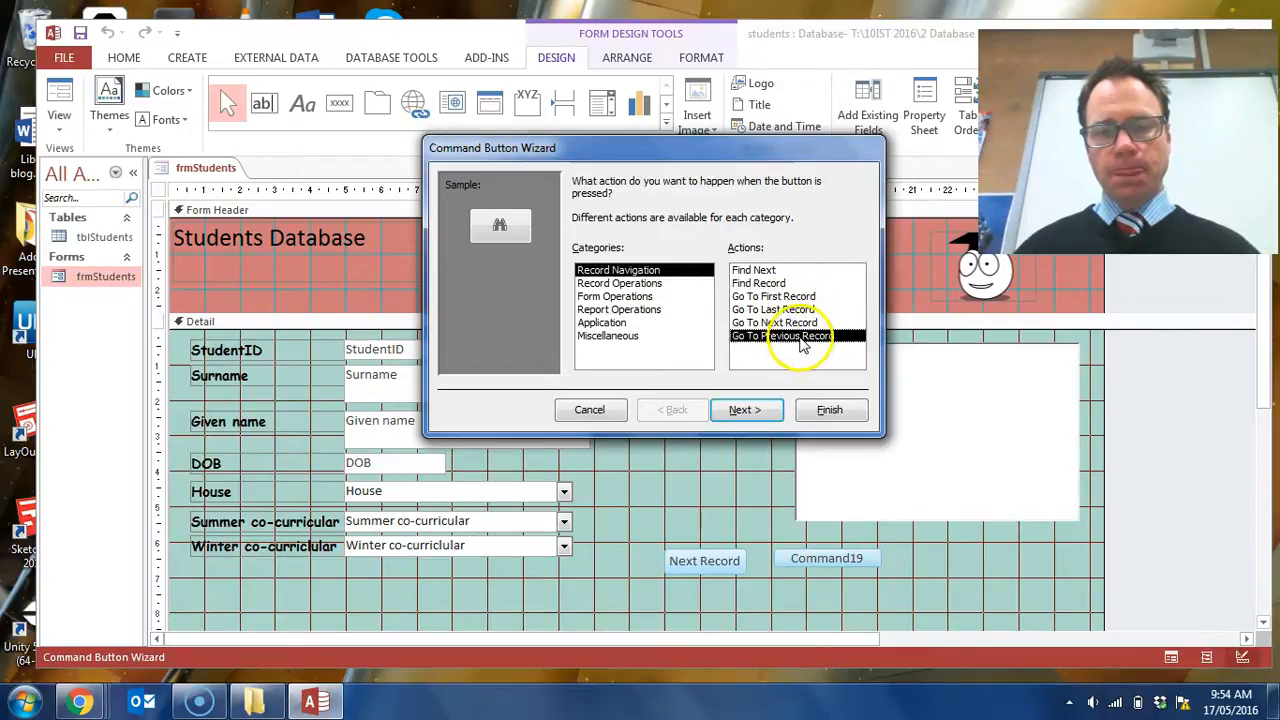
left_click(768, 414)
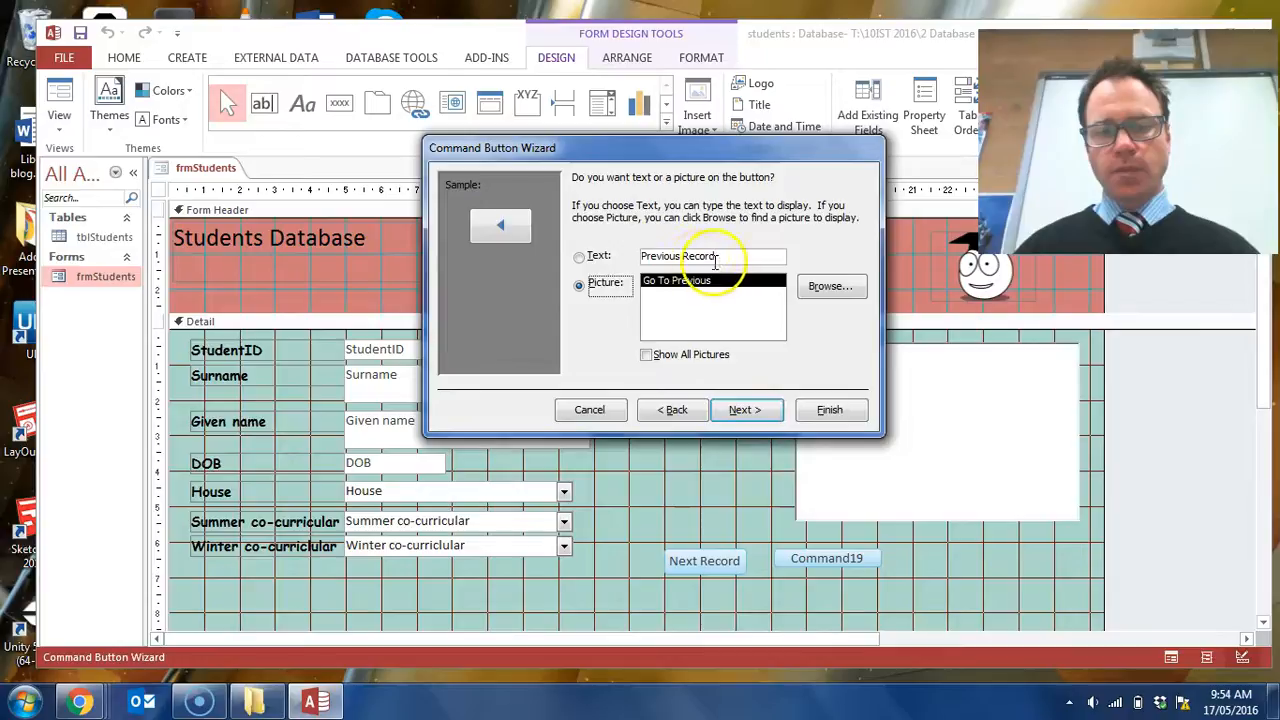
left_click(578, 257)
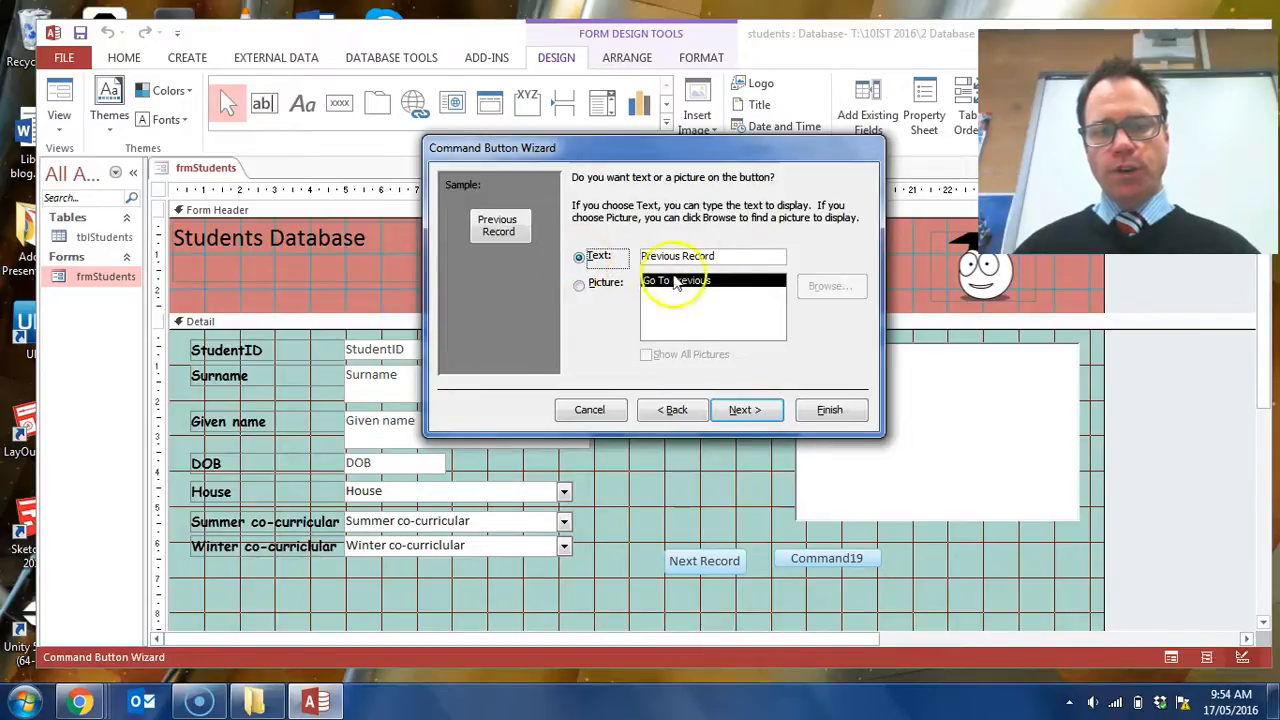
left_click(829, 410)
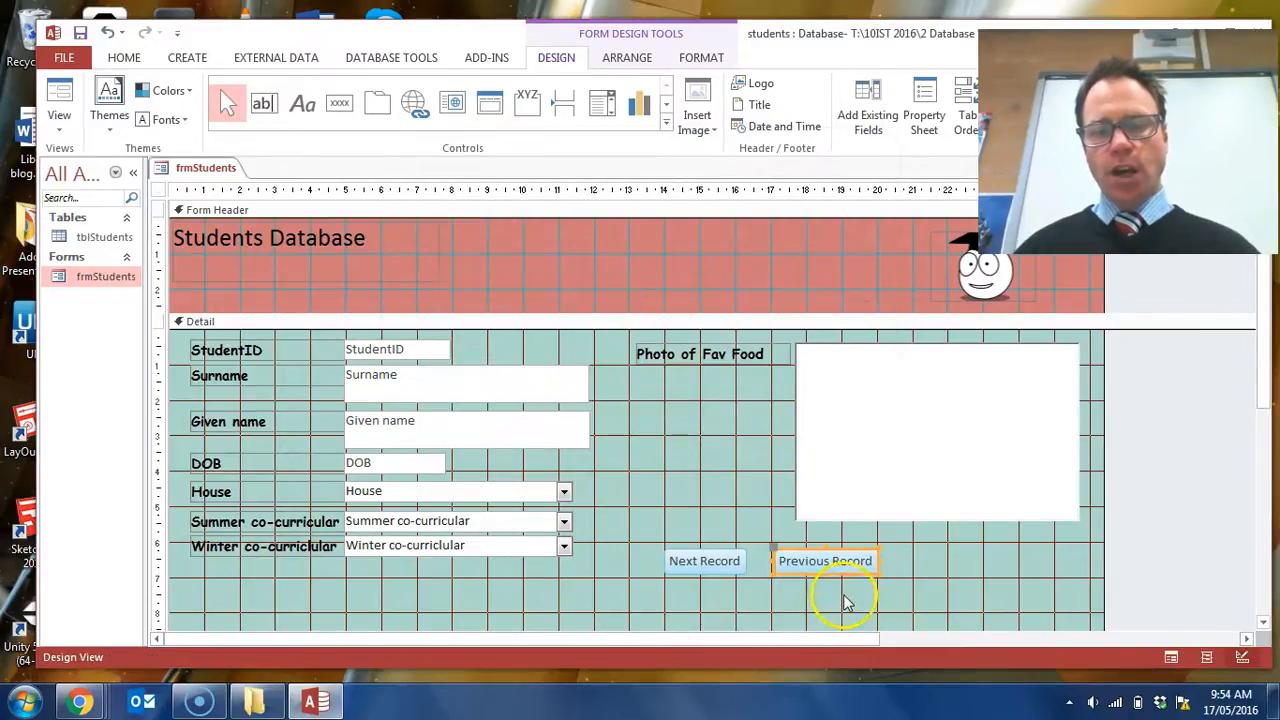
left_click(850, 592)
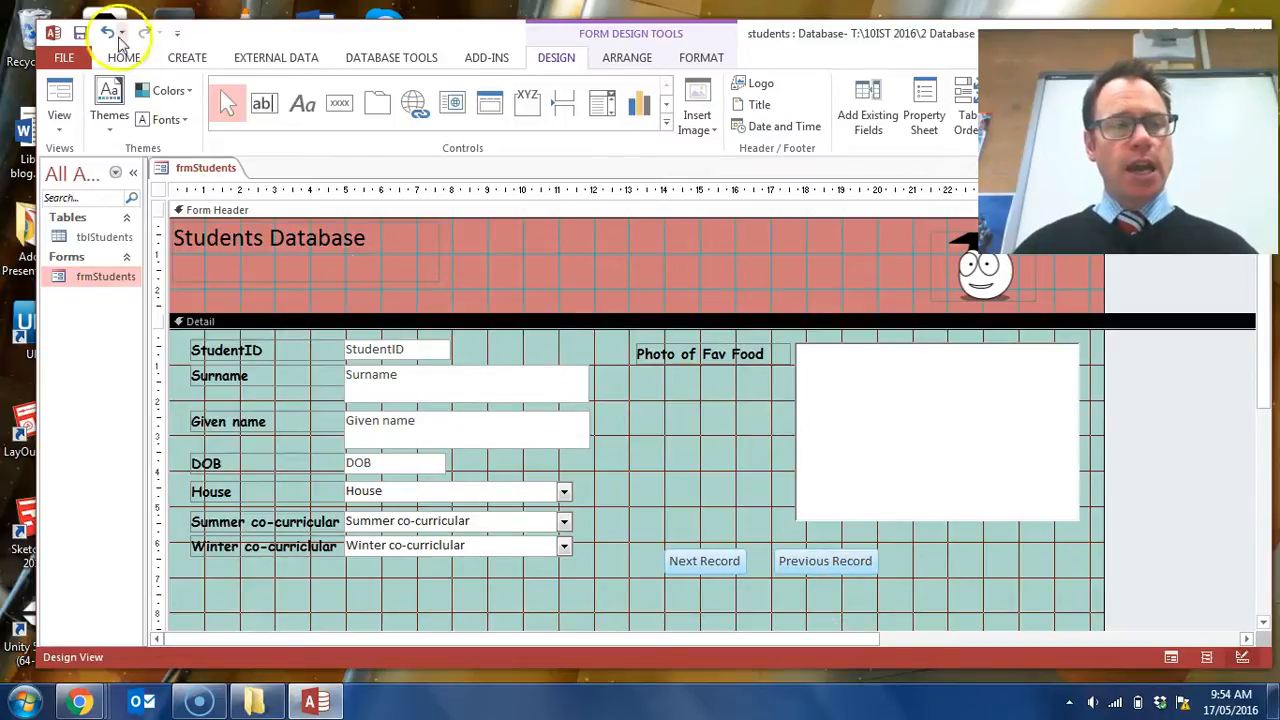
- Test the Previous Record button in Form View from the first record
left_click(60, 100)
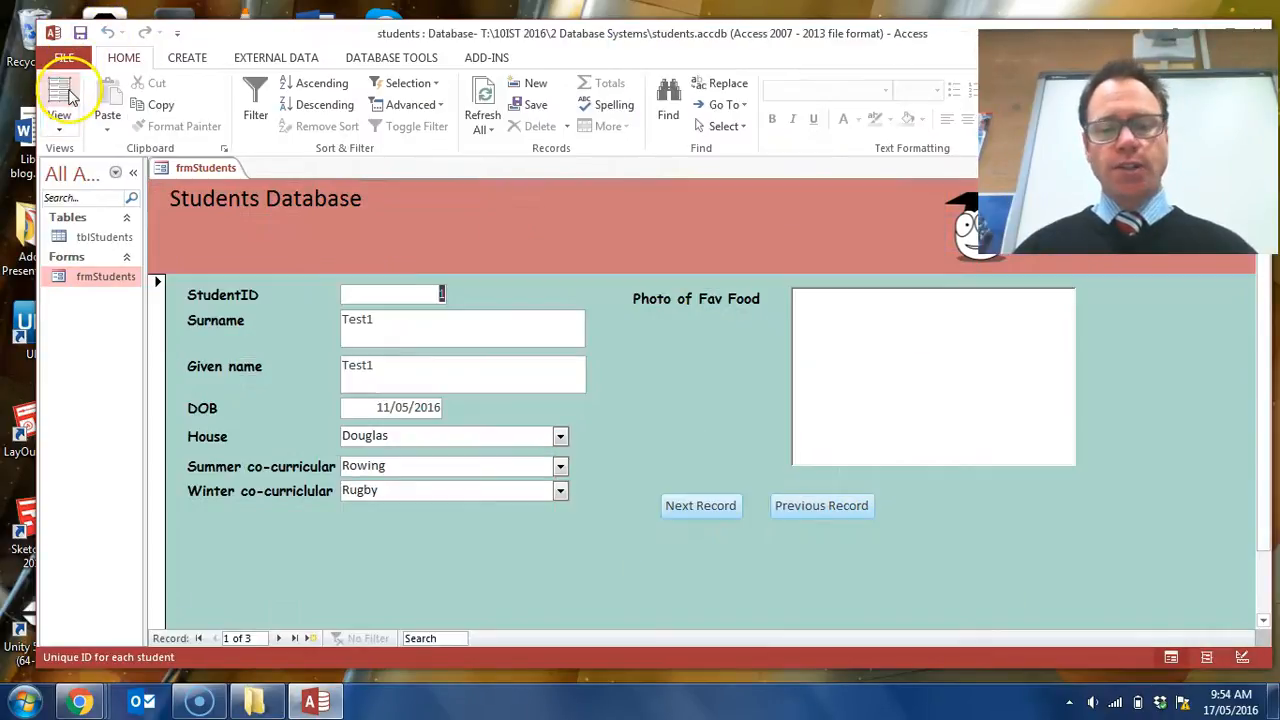
left_click(802, 518)
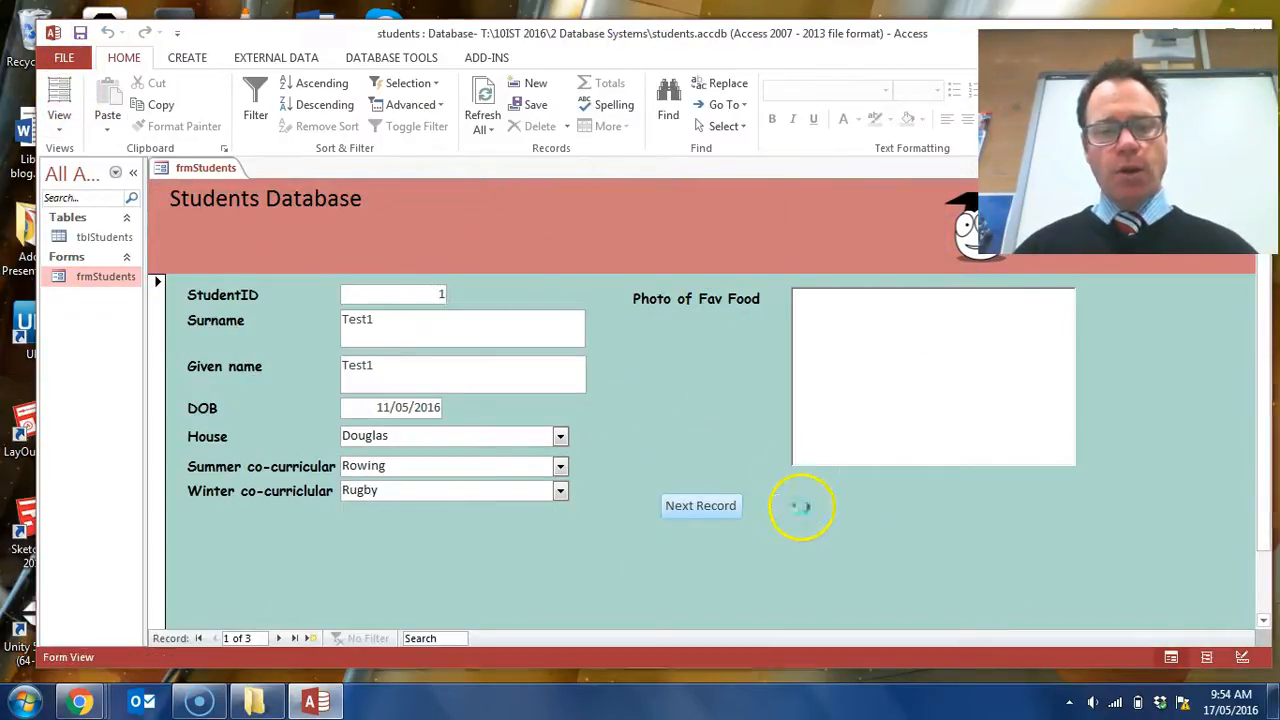
left_click(652, 292)
left_click(820, 507)
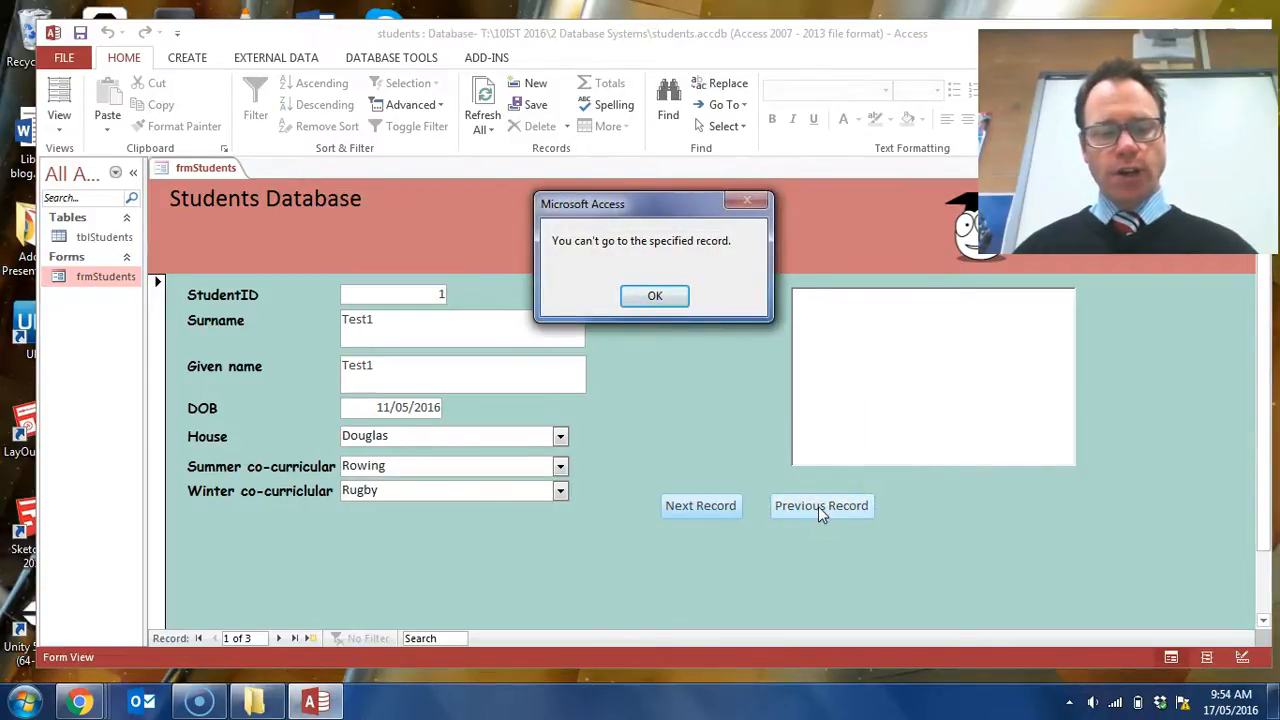
left_click(650, 298)
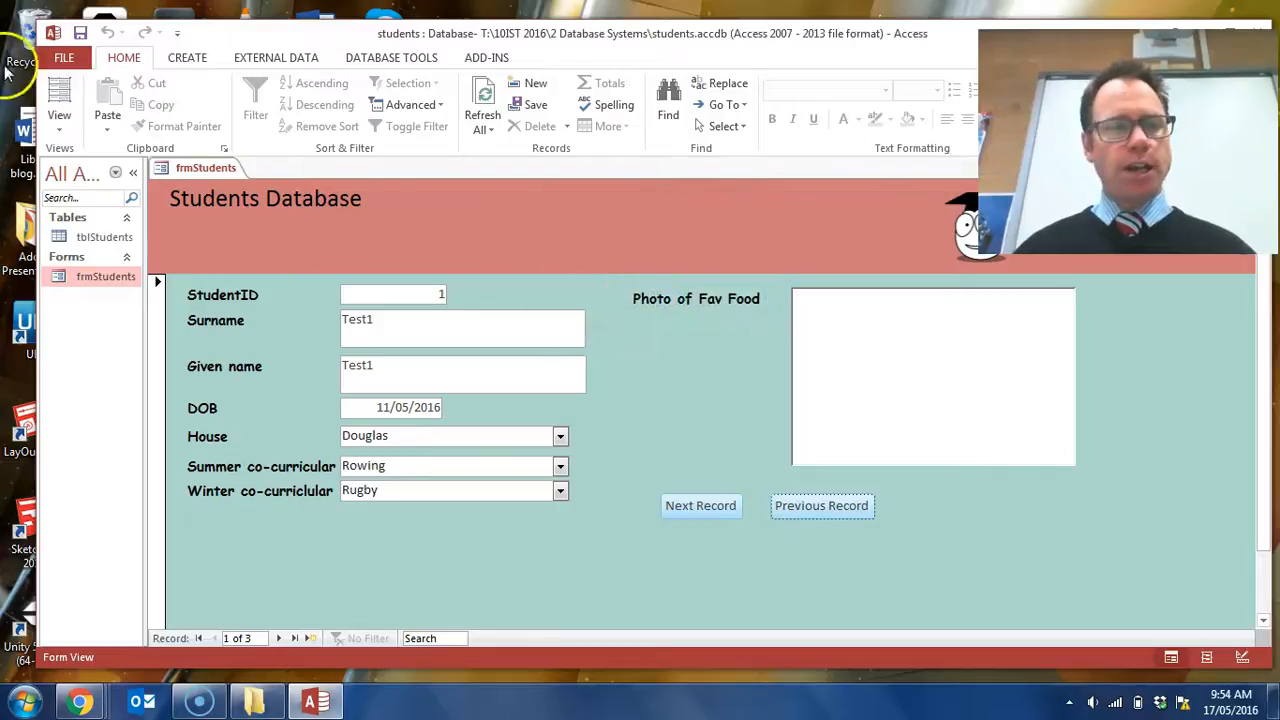
- Return to Design View and delete the Previous Record button
left_click(72, 135)
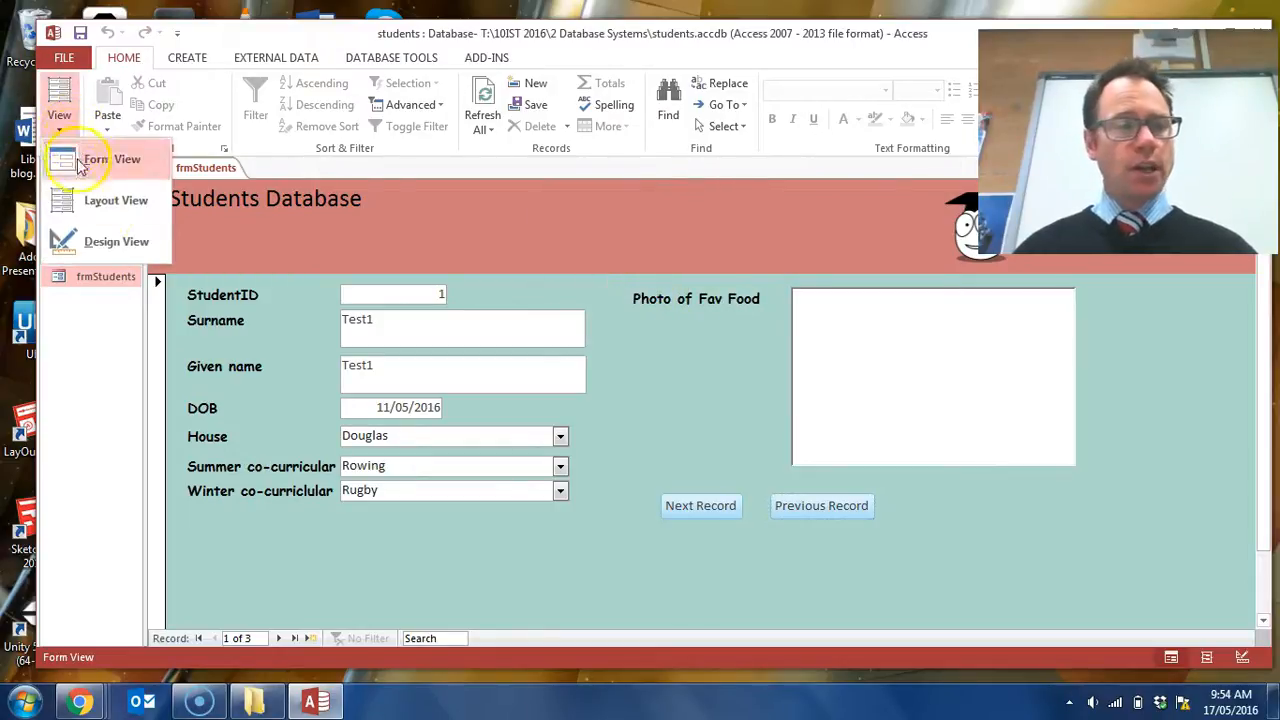
left_click(105, 244)
left_click(849, 561)
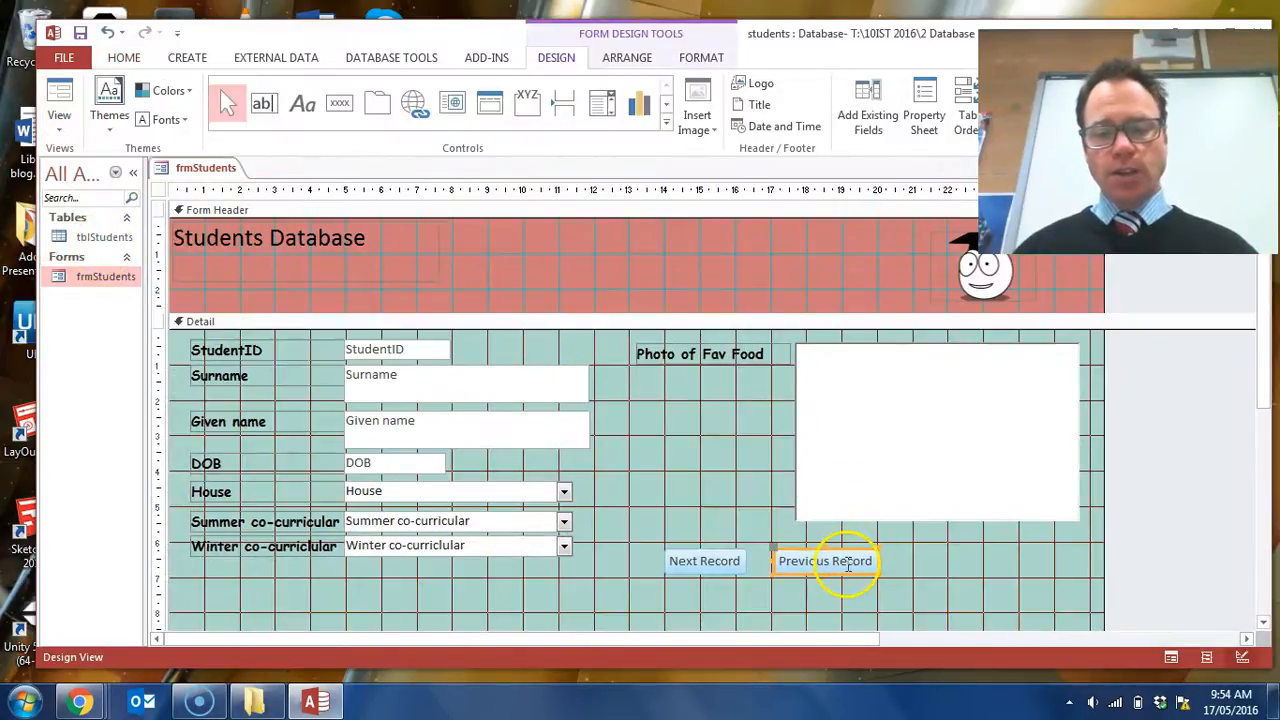
key("Delete")
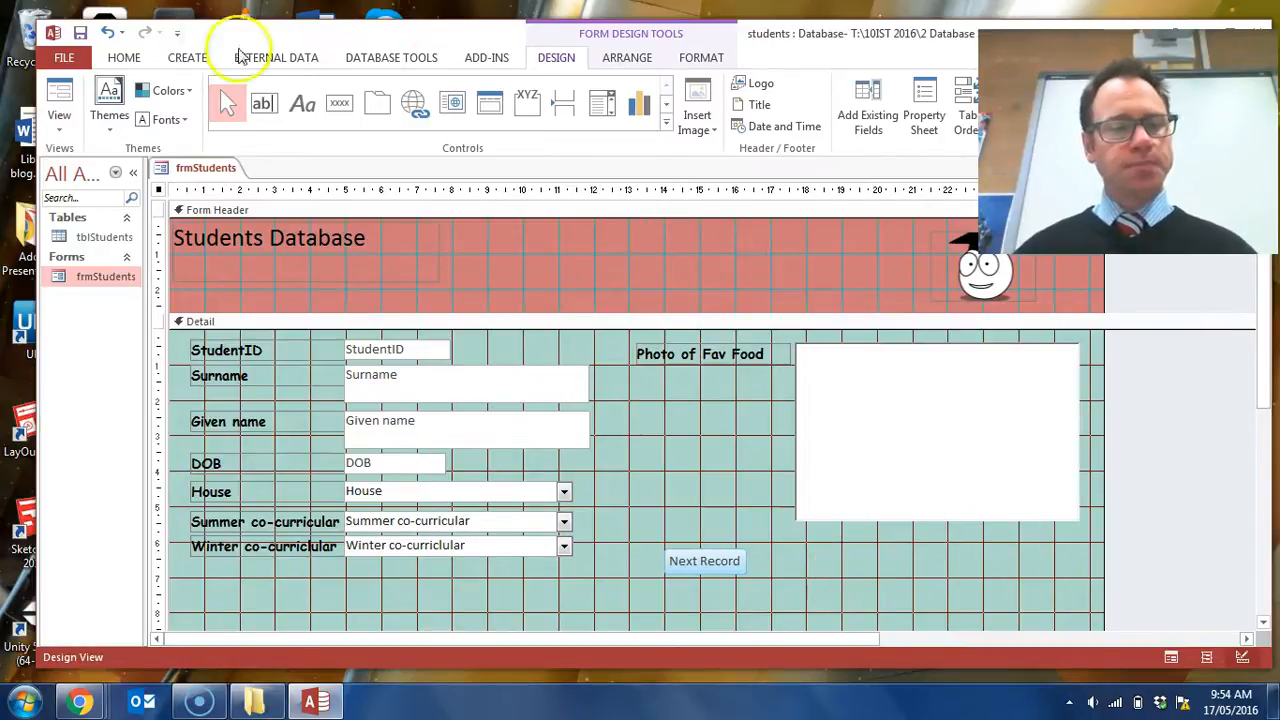
- Add a command button beside Next Record on the form and assign it the Go To Previous Record action
left_click(339, 103)
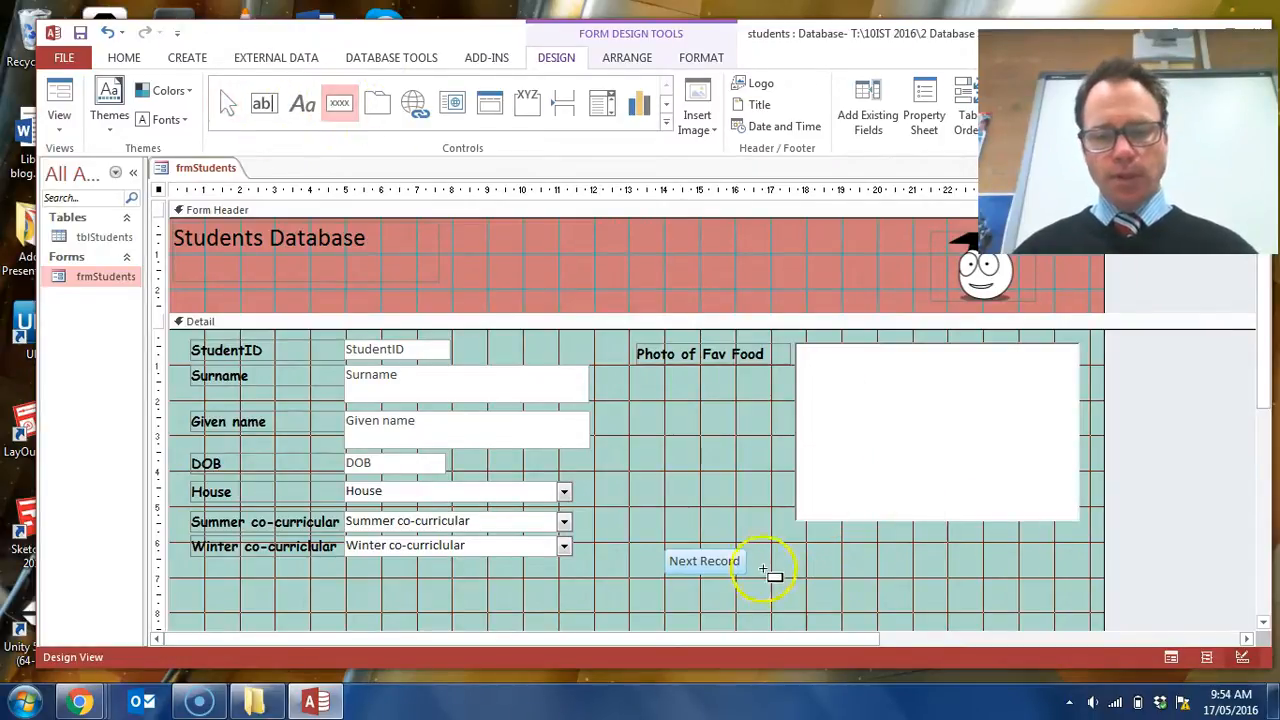
left_click(755, 553)
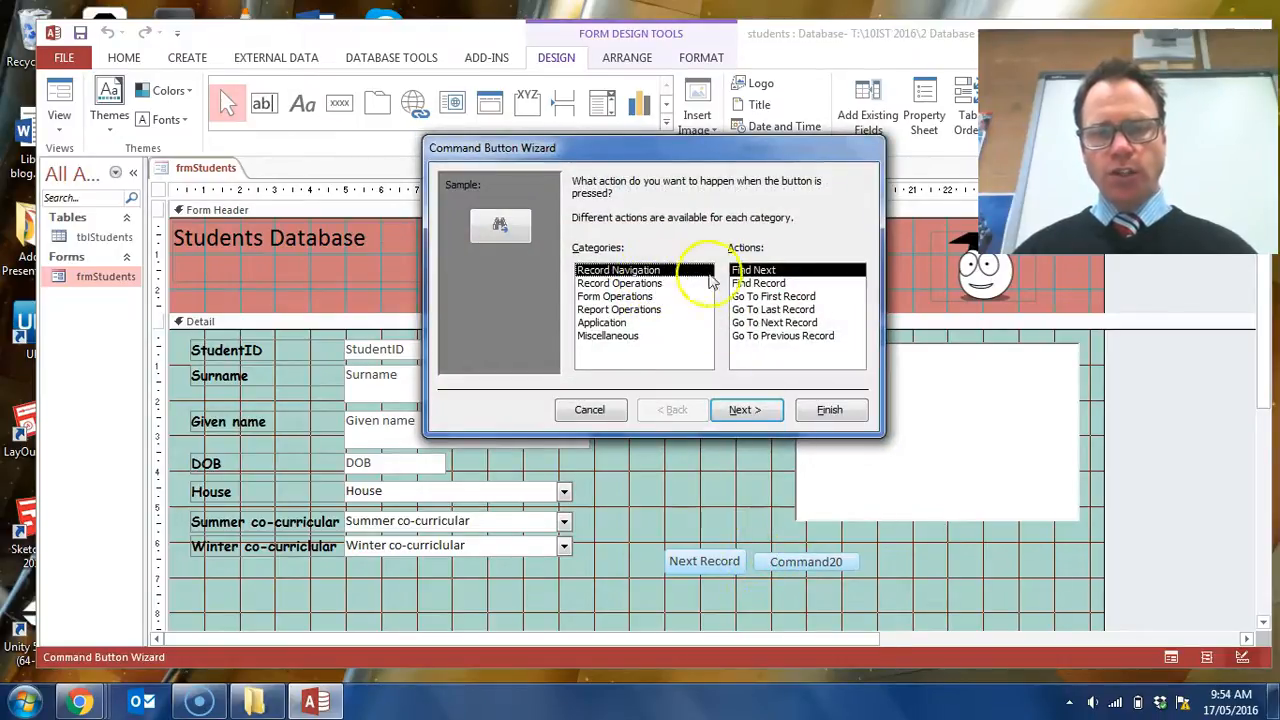
left_click(800, 336)
left_click(740, 410)
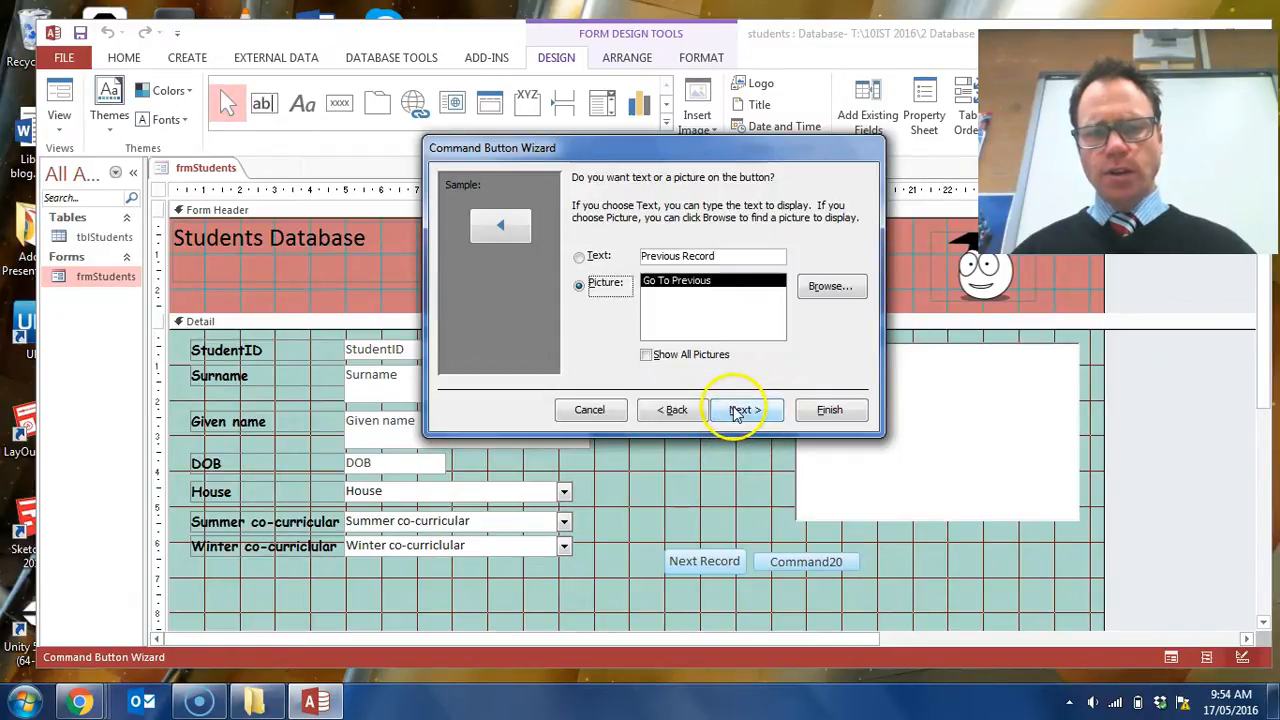
- Show the text Previous Record on the new button, name it cmdPrevious and finish the wizard
left_click(597, 258)
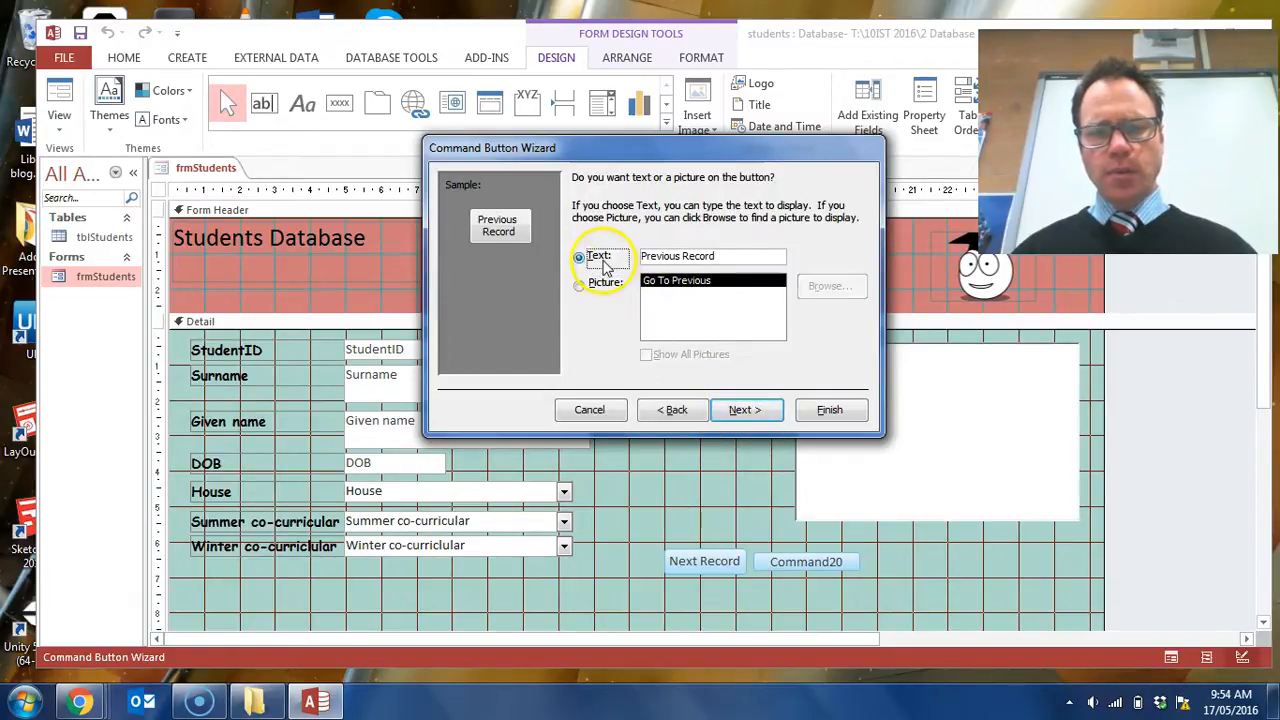
left_click(758, 413)
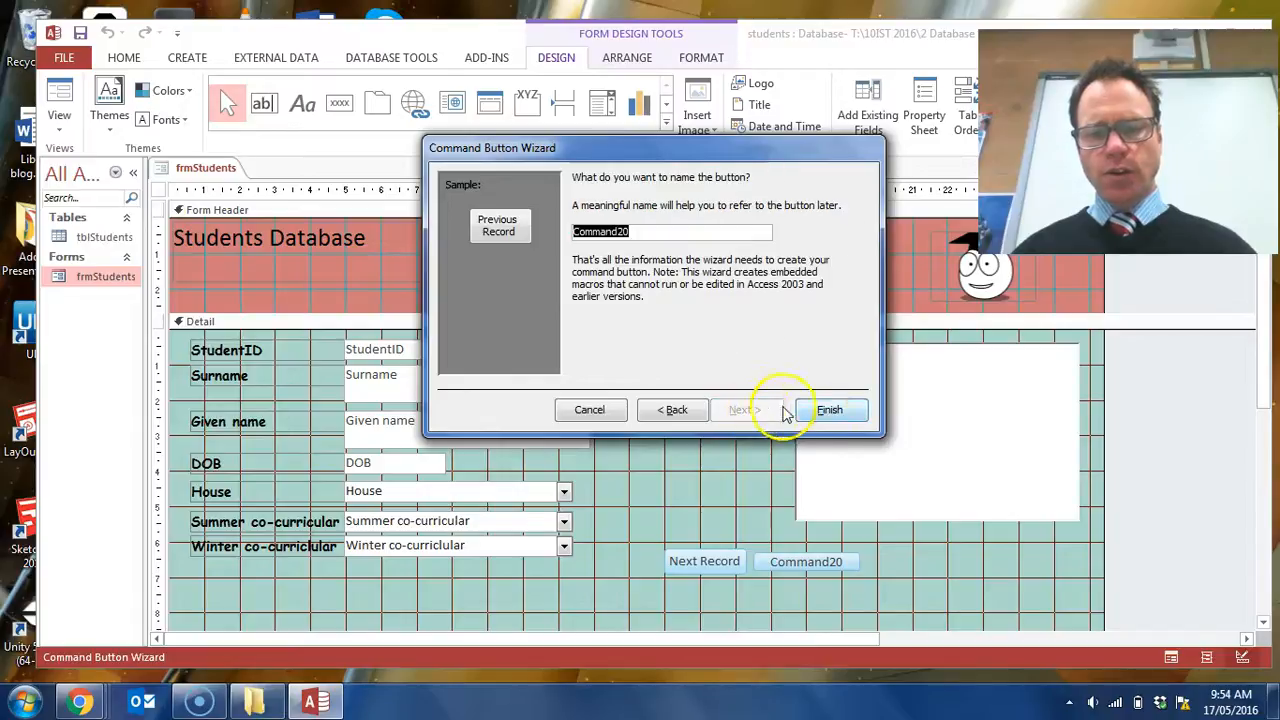
type("c")
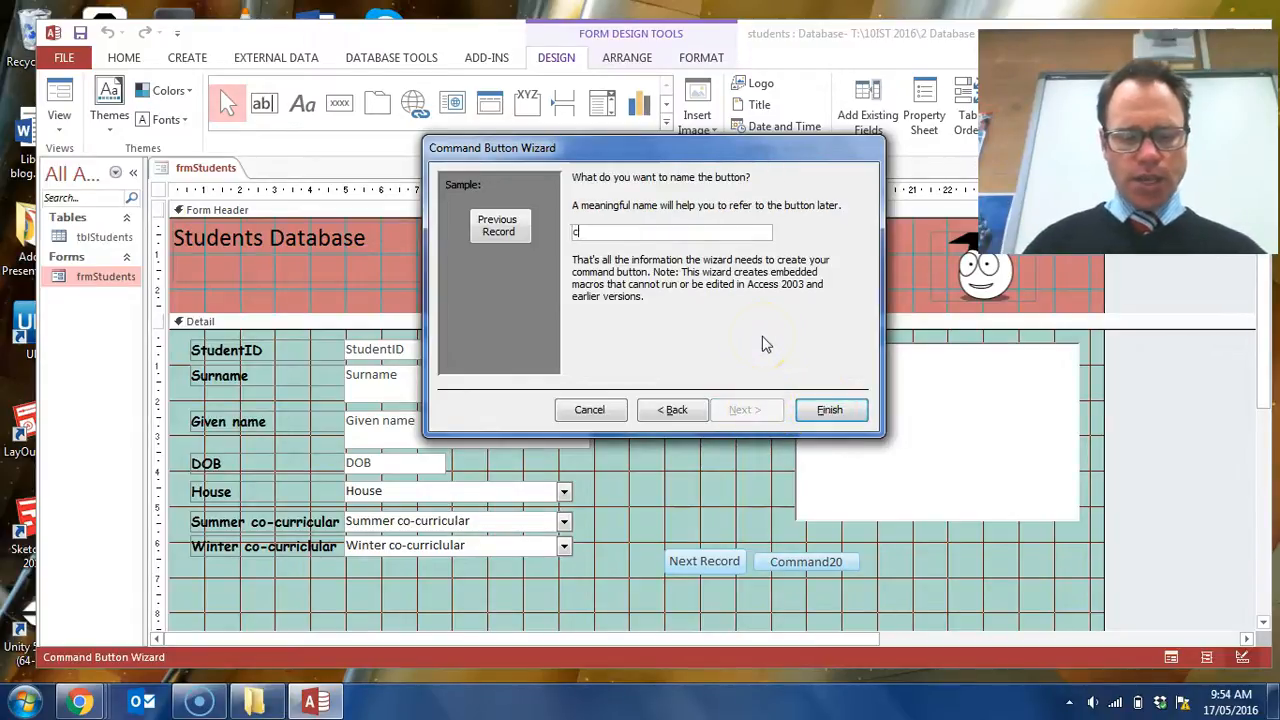
type("mdPrevious")
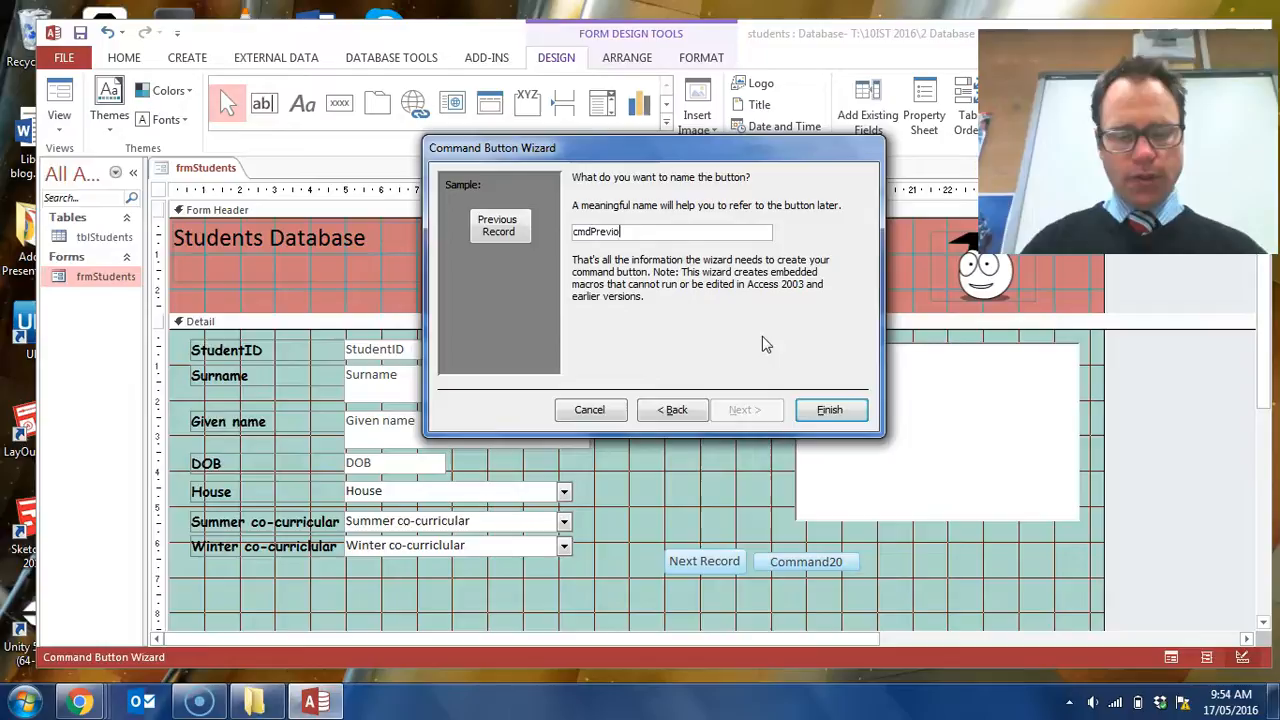
left_click(845, 411)
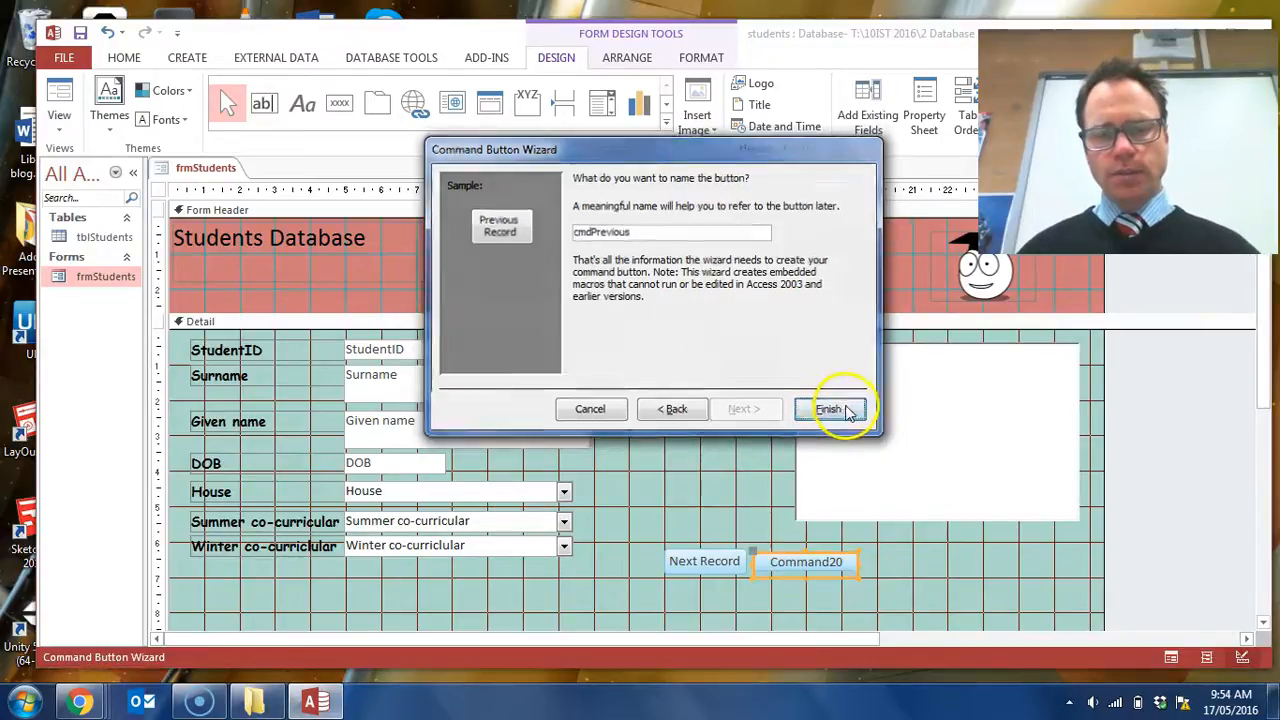
- Replace the existing Next Record button with a new command button that uses the Go To Next Record action
left_click(718, 561)
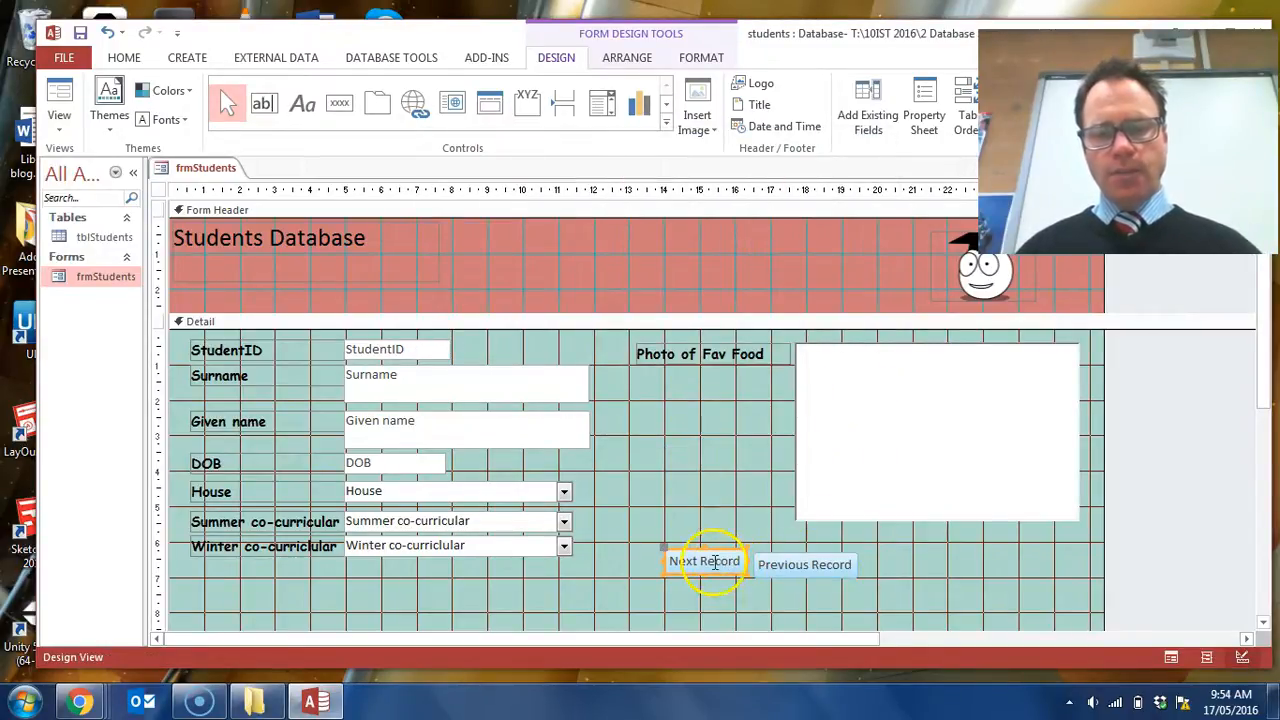
key("Delete")
left_click(349, 112)
left_click_drag(748, 570, 643, 553)
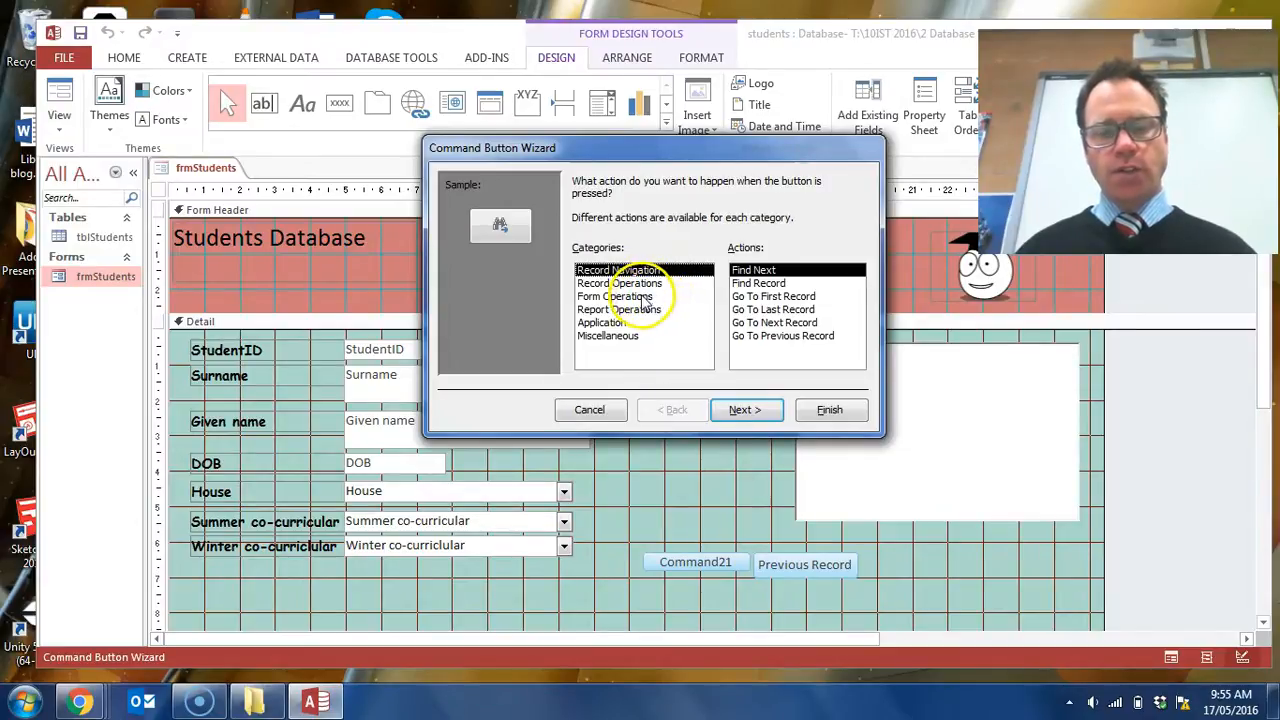
left_click(776, 322)
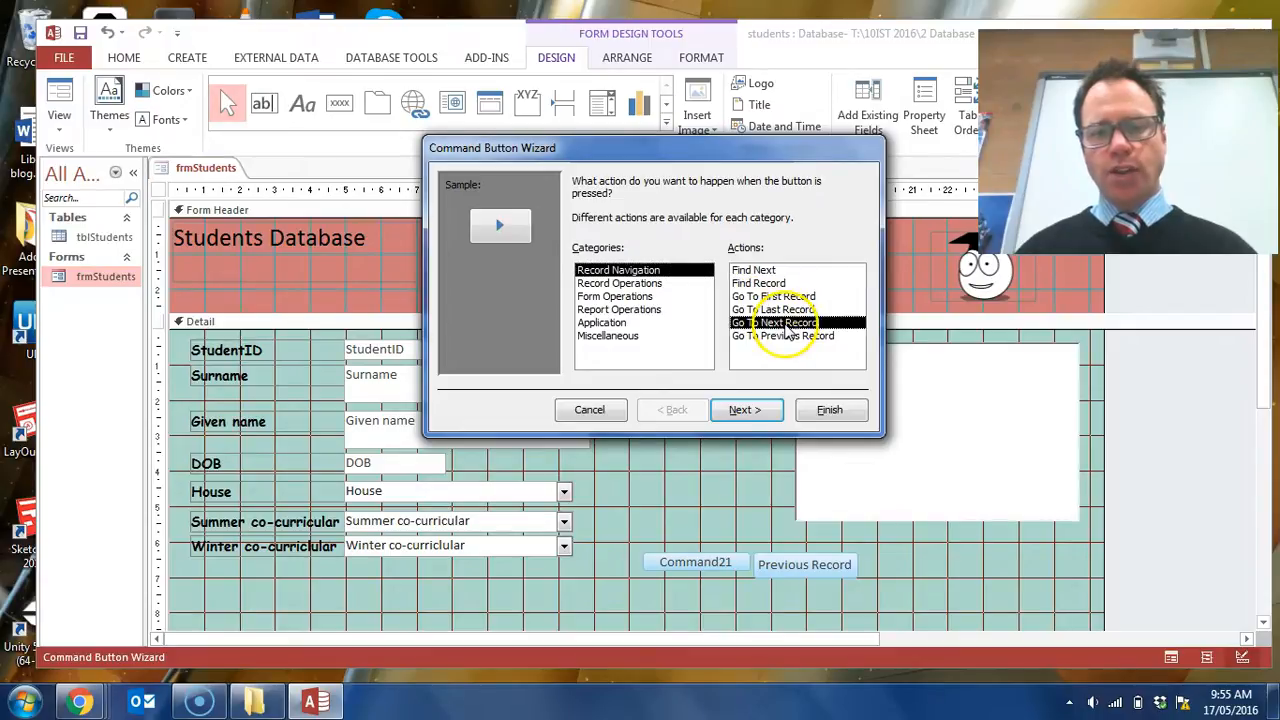
left_click(771, 414)
- Show the text Next Record on the replacement button, name it cmdNext and finish the wizard
left_click(588, 257)
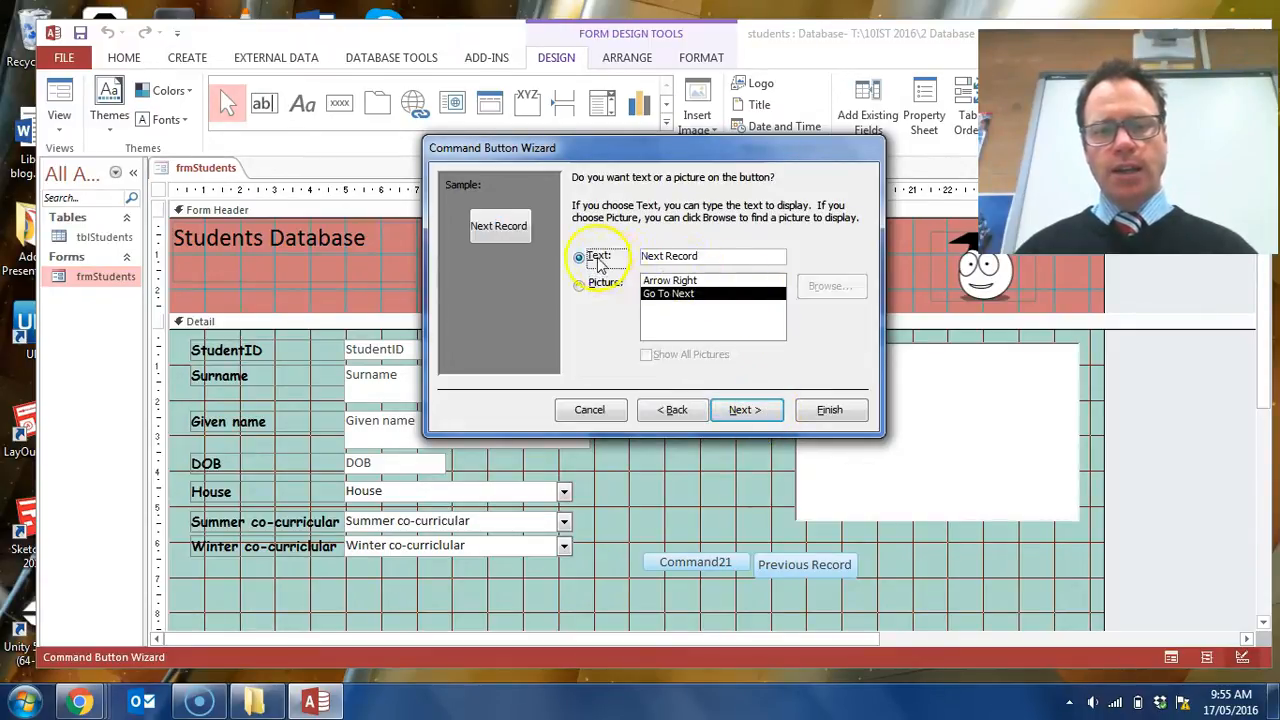
left_click(748, 411)
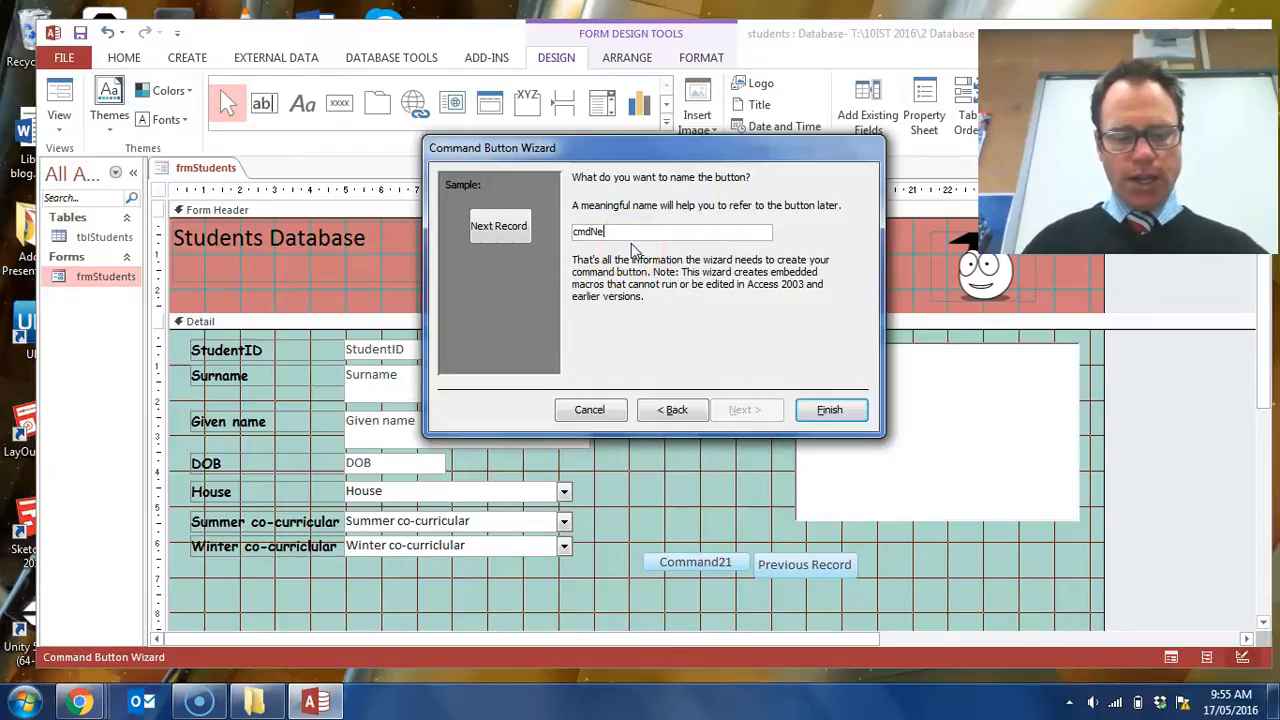
left_click(818, 418)
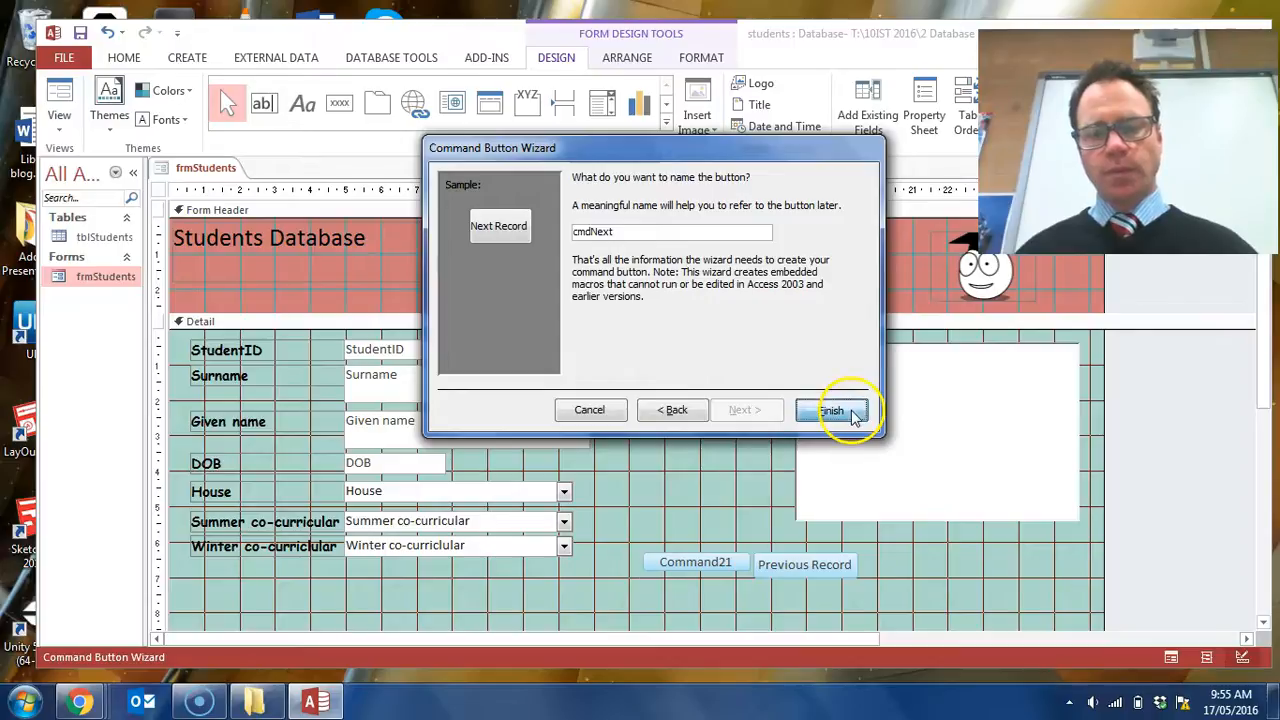
left_click(754, 604)
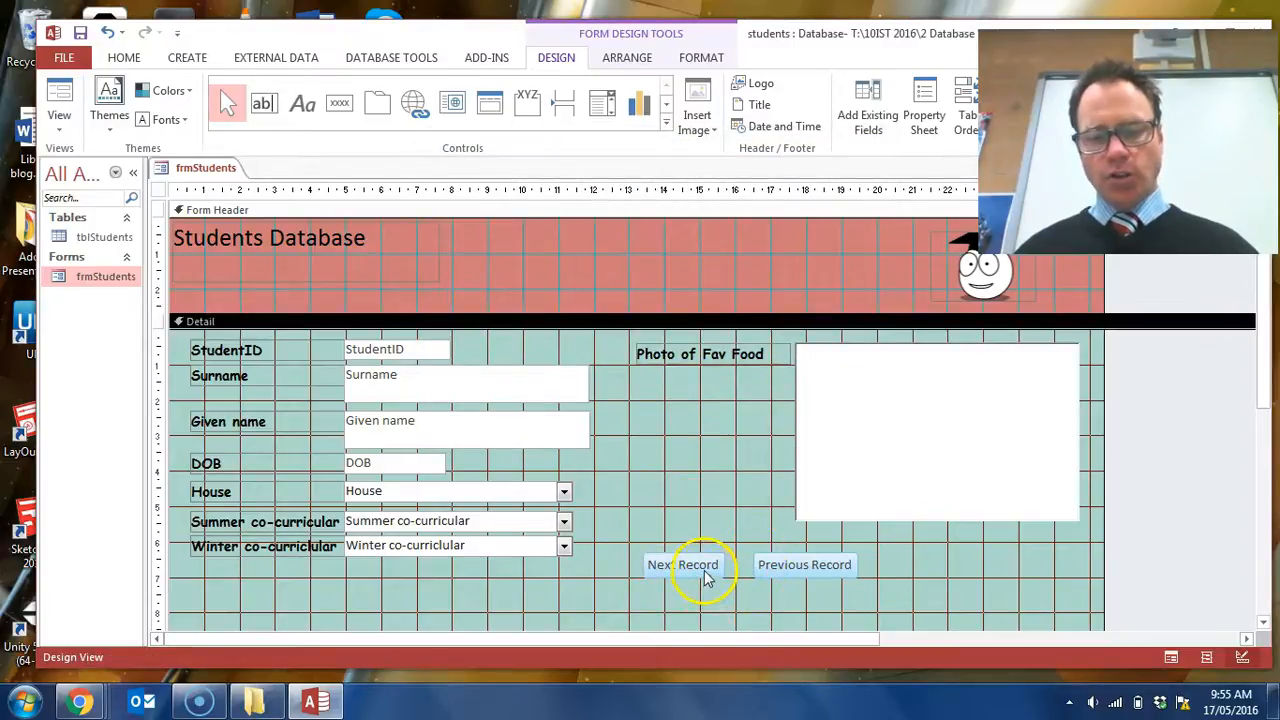
- Line up the Next Record and Previous Record buttons close together beneath the photo box and save the form
left_click(705, 571)
left_click(705, 570)
left_click_drag(704, 569, 798, 580)
left_click(713, 610)
left_click(713, 572)
left_click(745, 605)
left_click(812, 578)
left_click(740, 600)
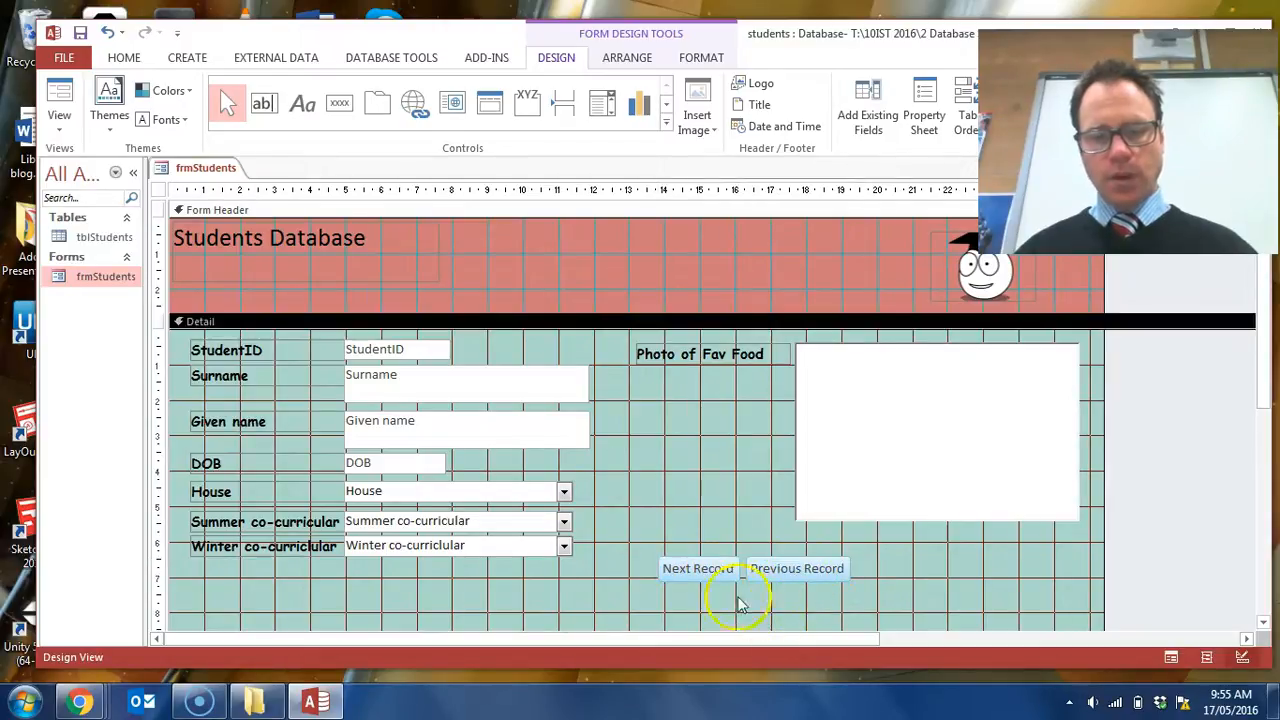
left_click(81, 35)
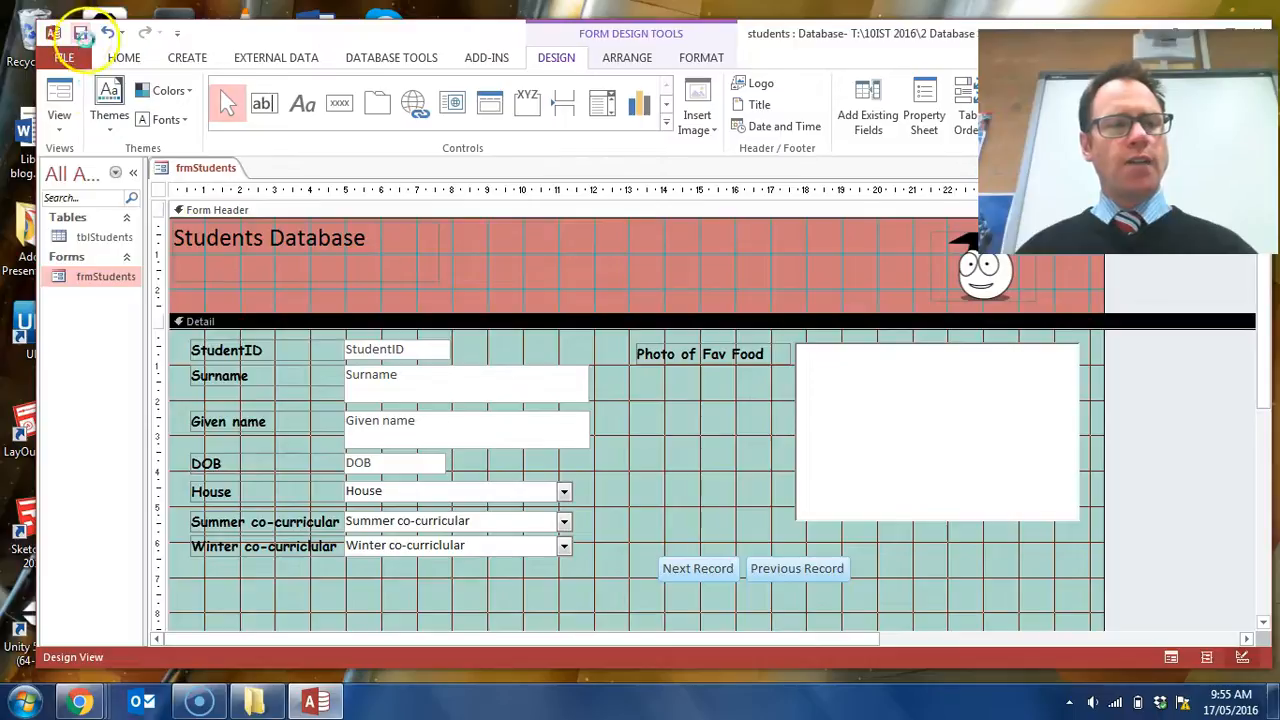
- Test both navigation buttons in Form View, going forward to record 3 and back past the first record
left_click(60, 100)
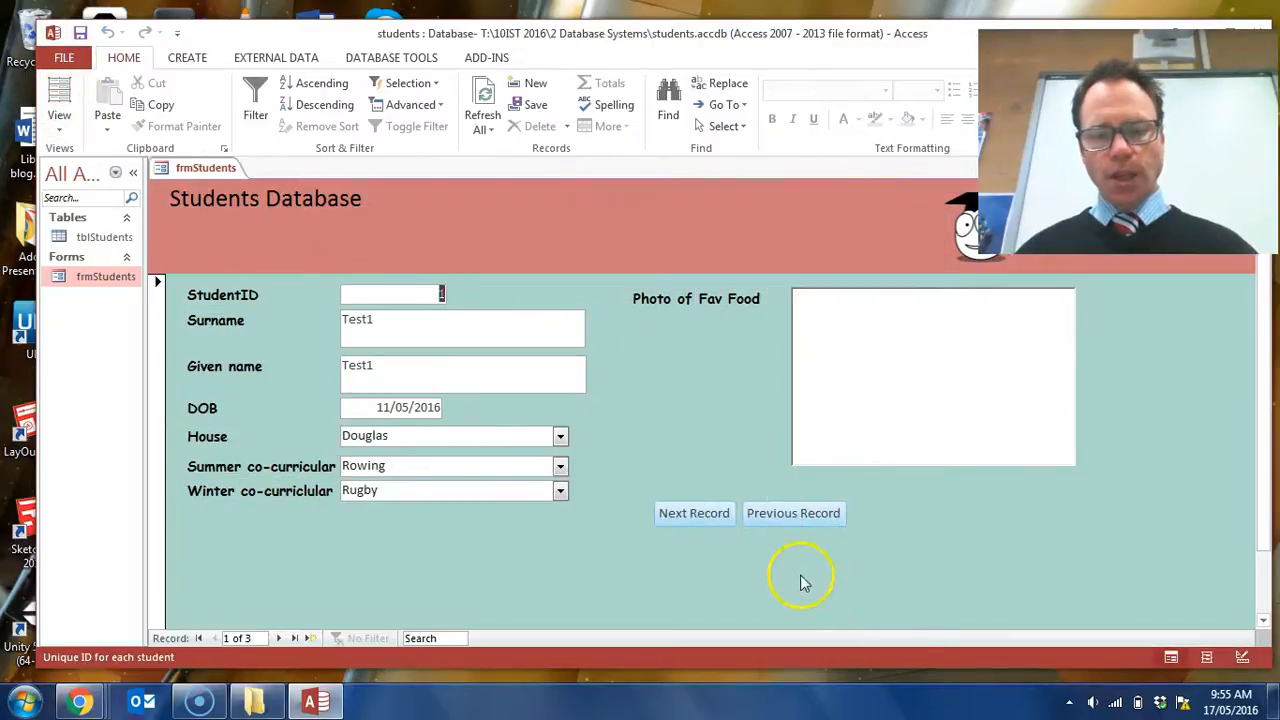
left_click(812, 518)
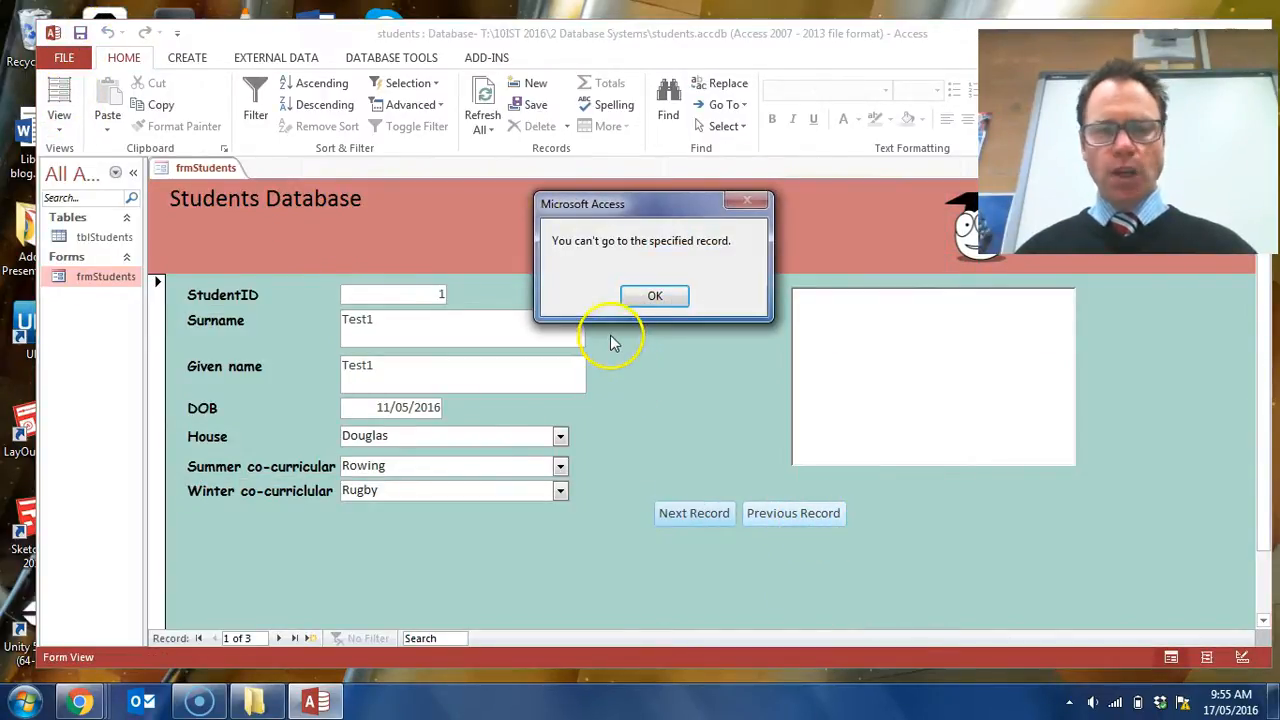
left_click(676, 300)
left_click(700, 515)
left_click(704, 515)
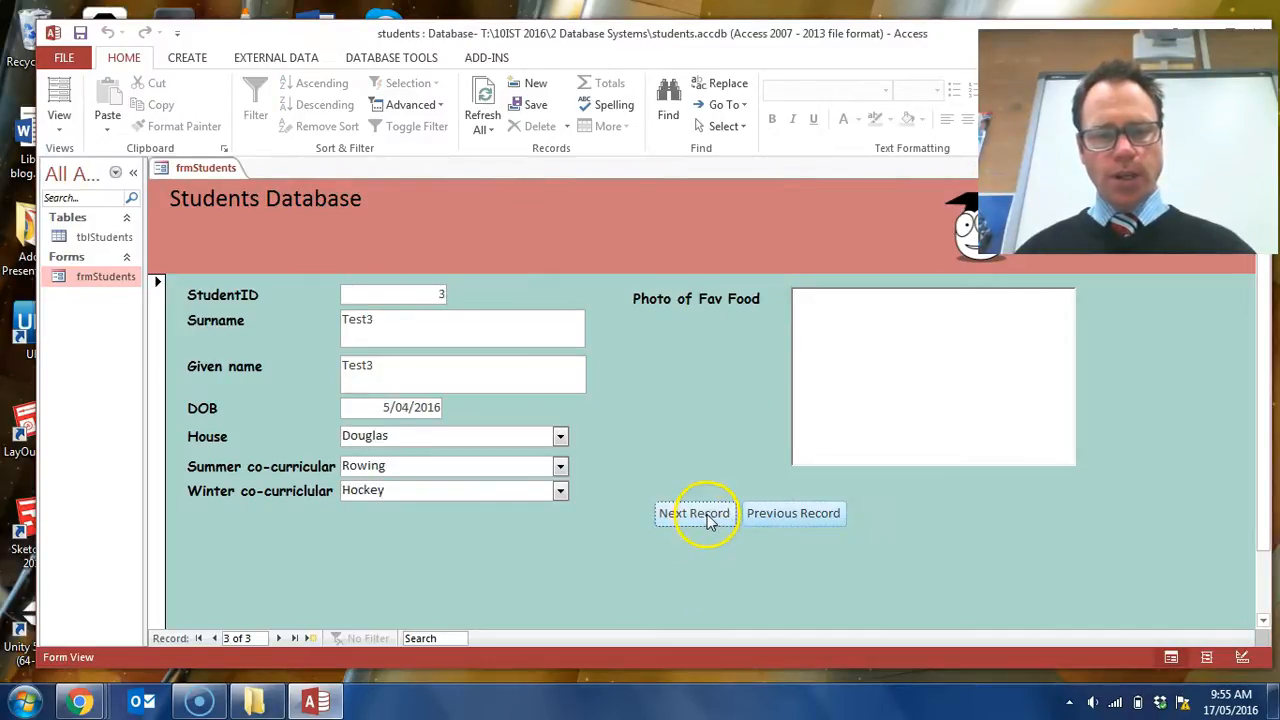
left_click(780, 520)
left_click(780, 520)
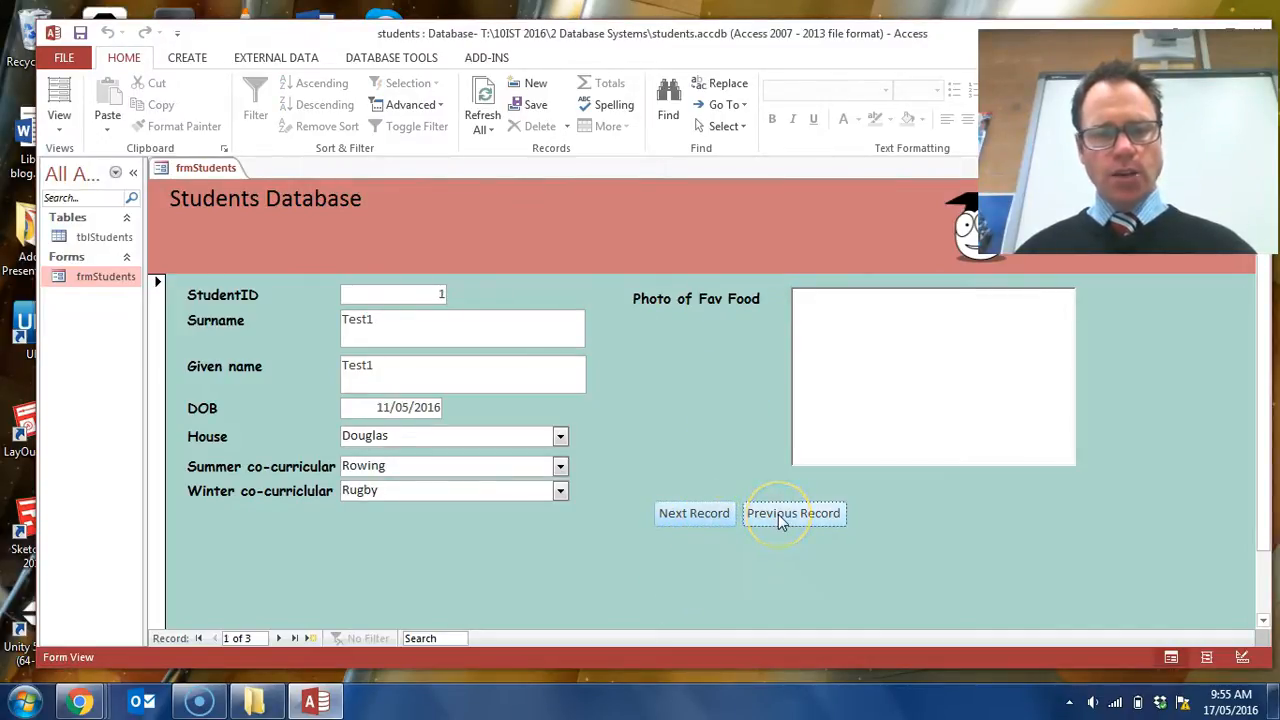
left_click(782, 518)
left_click(655, 295)
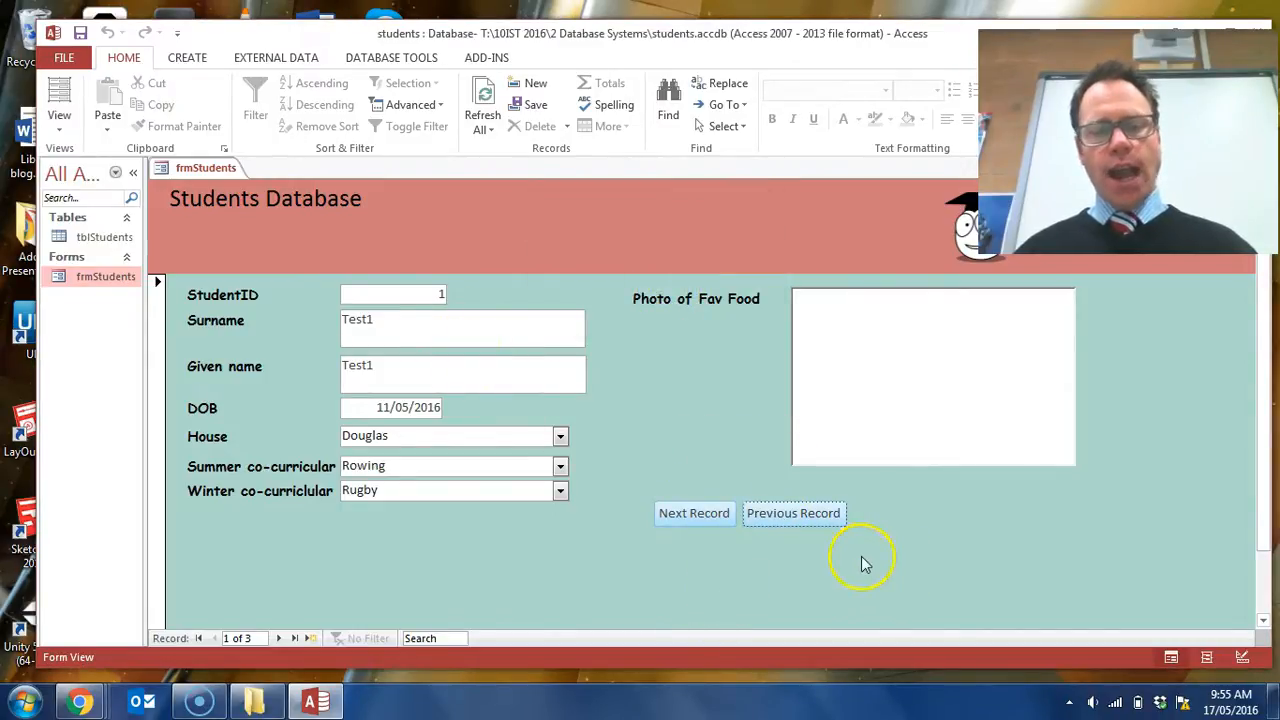
- Test Previous Record again on the first record, advance to the blank new record and return to record 1
left_click(805, 520)
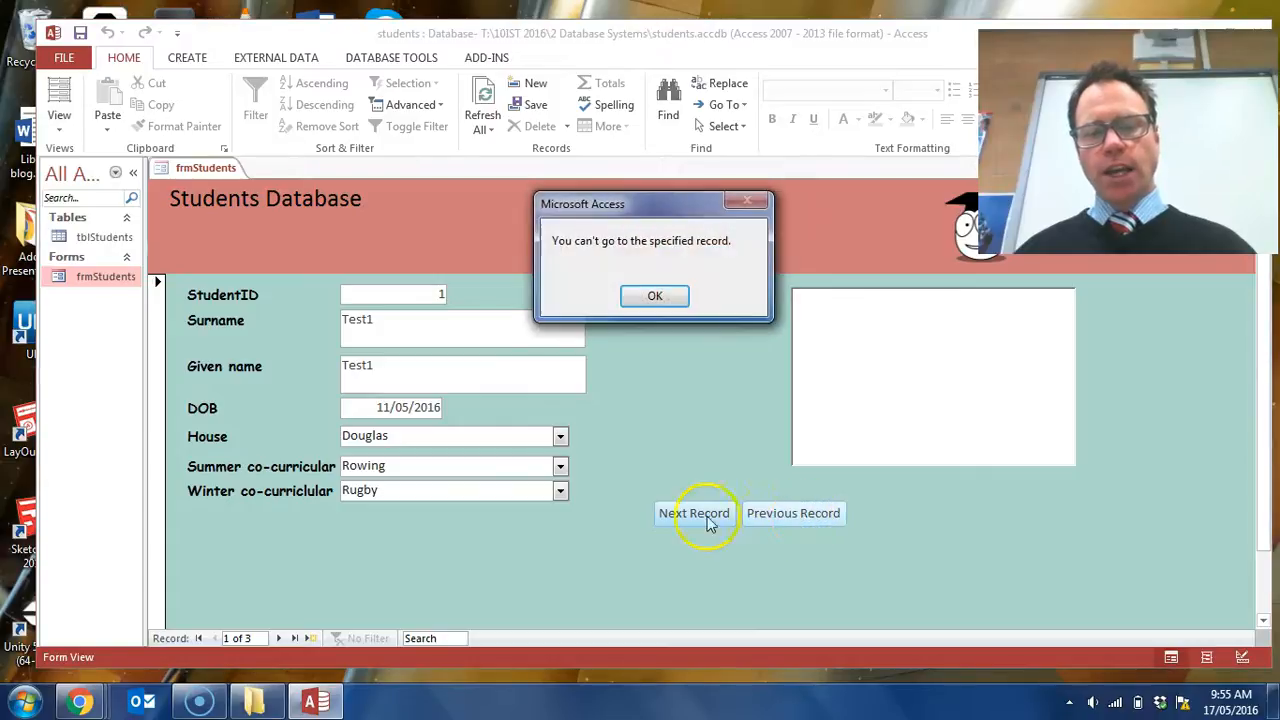
left_click(655, 296)
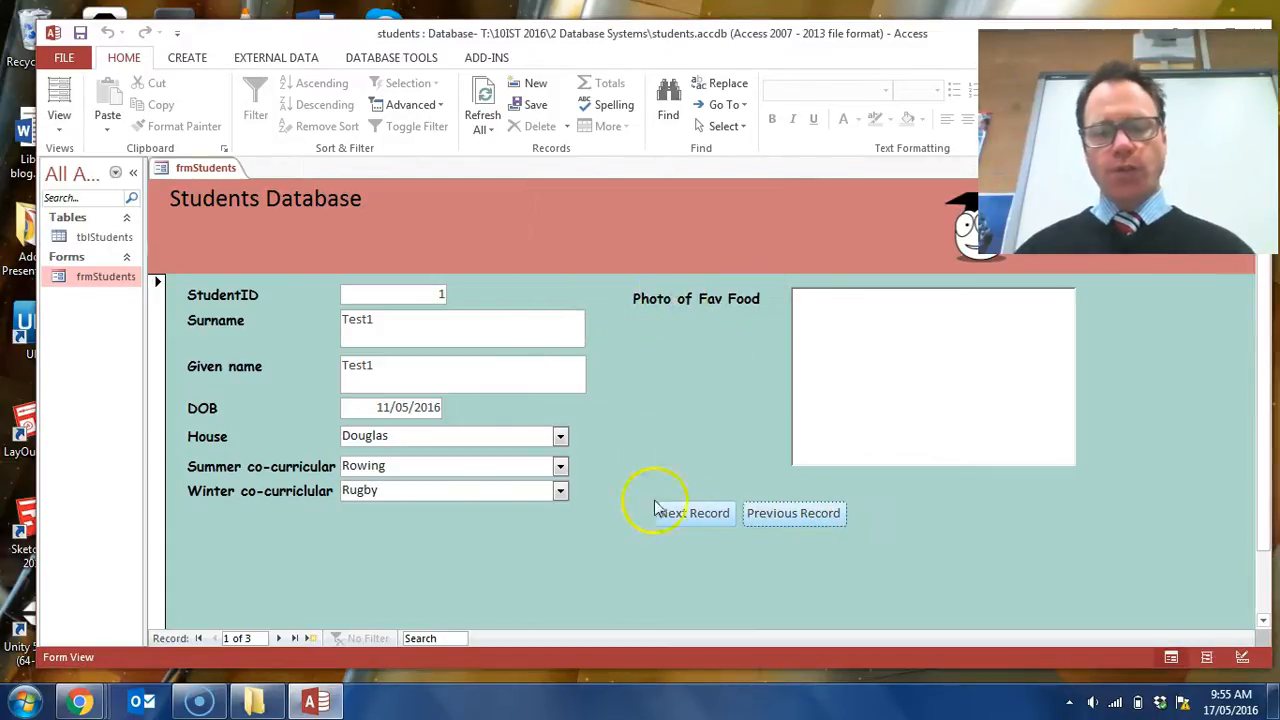
left_click(706, 518)
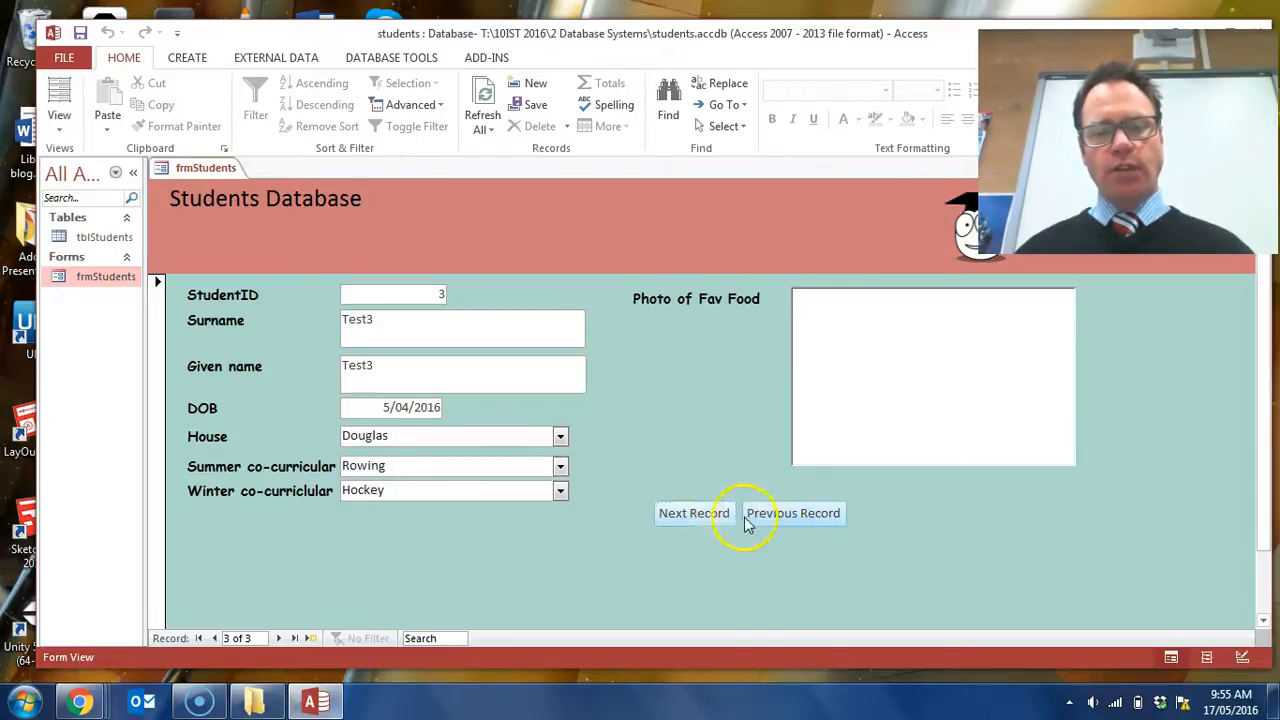
left_click(704, 520)
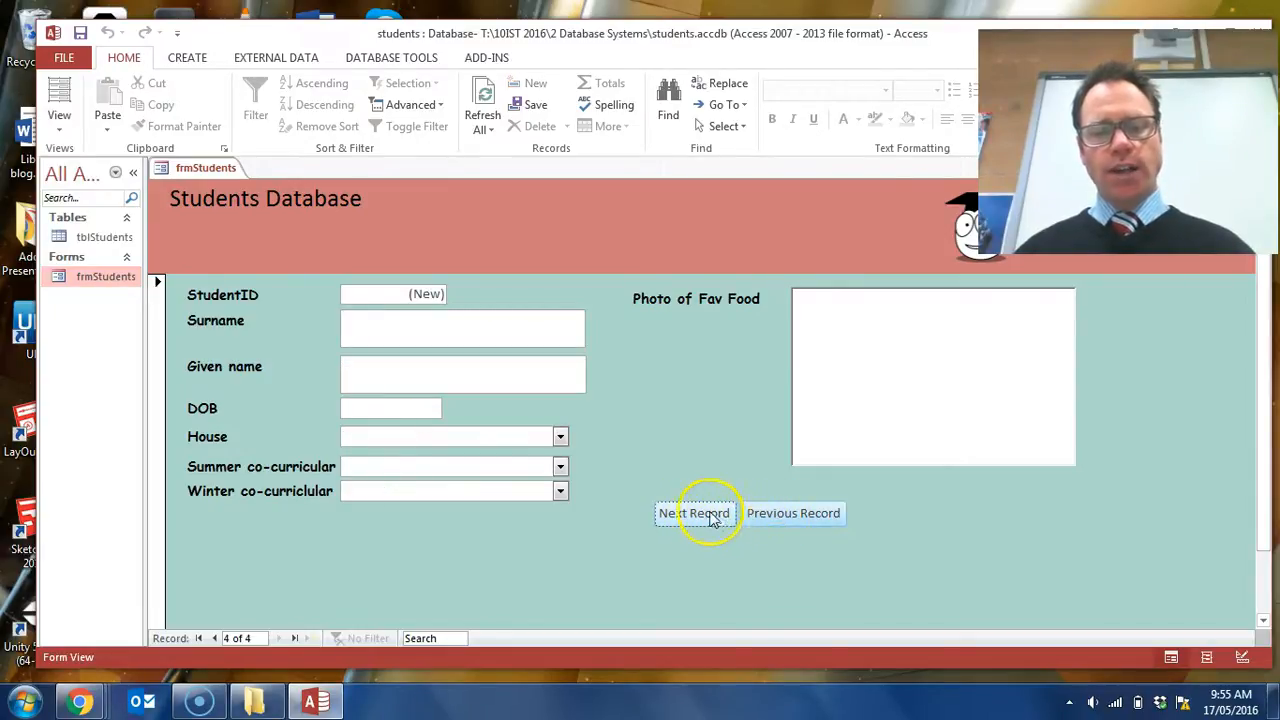
left_click(785, 518)
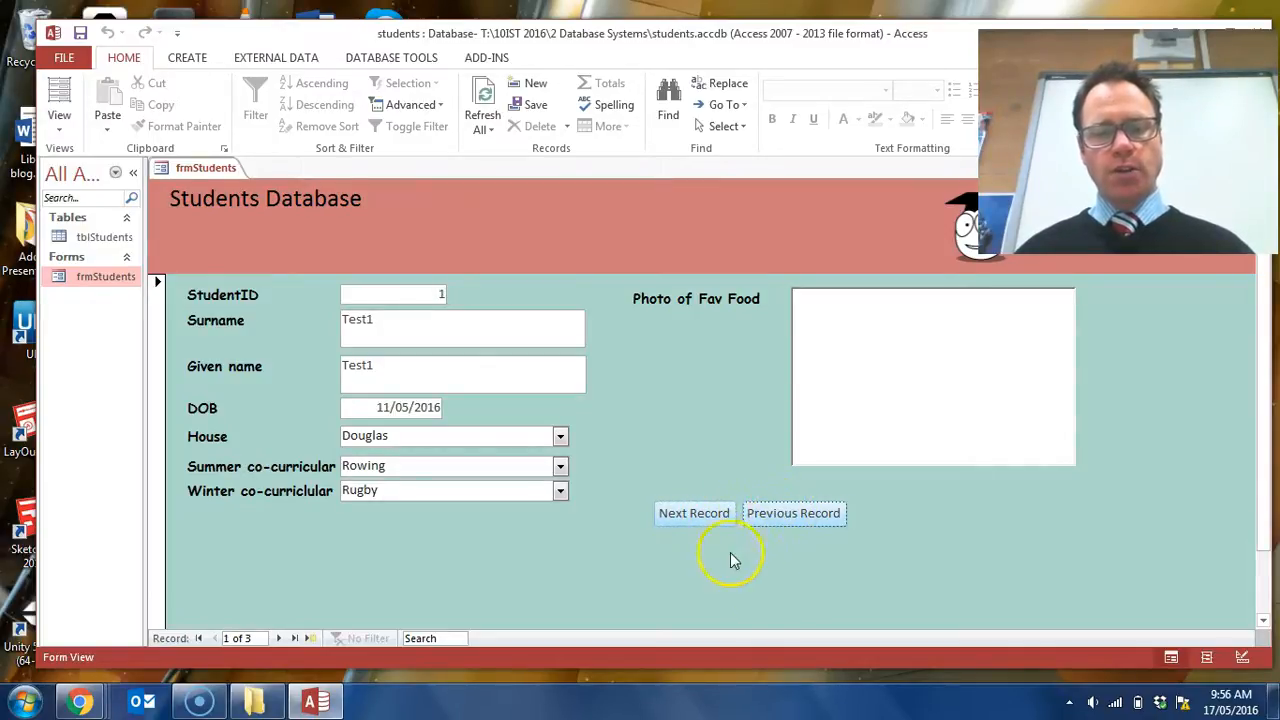
- In Design View, swap the navigation buttons so Previous Record sits directly left of Next Record, and save the form
left_click(59, 90)
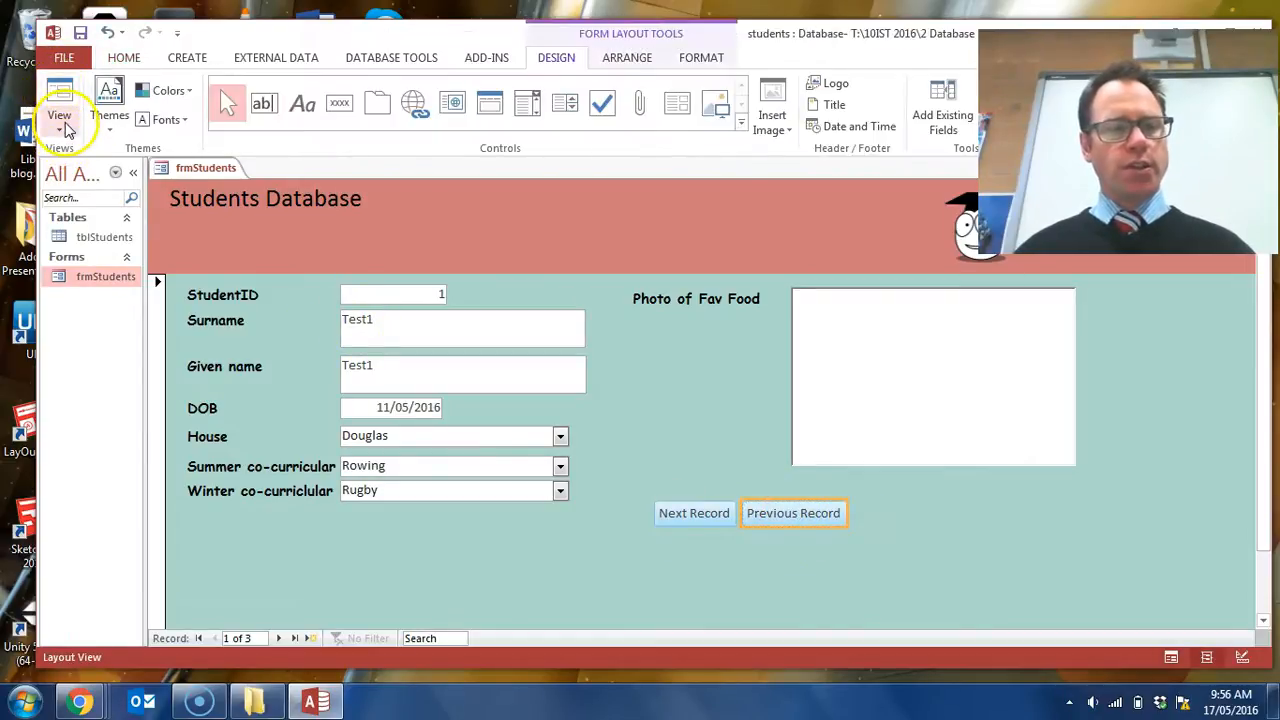
left_click(60, 128)
left_click(109, 242)
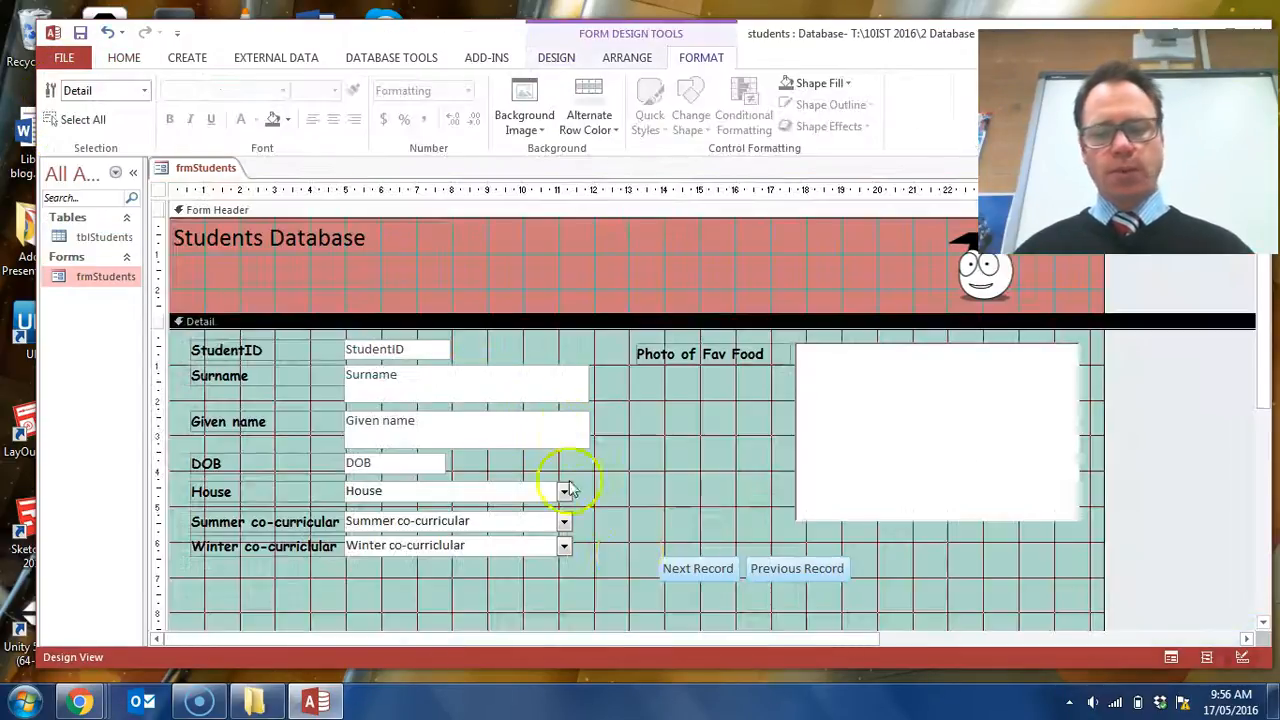
left_click(798, 568)
left_click_drag(818, 581, 623, 584)
left_click(733, 612)
left_click_drag(734, 608, 692, 573)
left_click(694, 606)
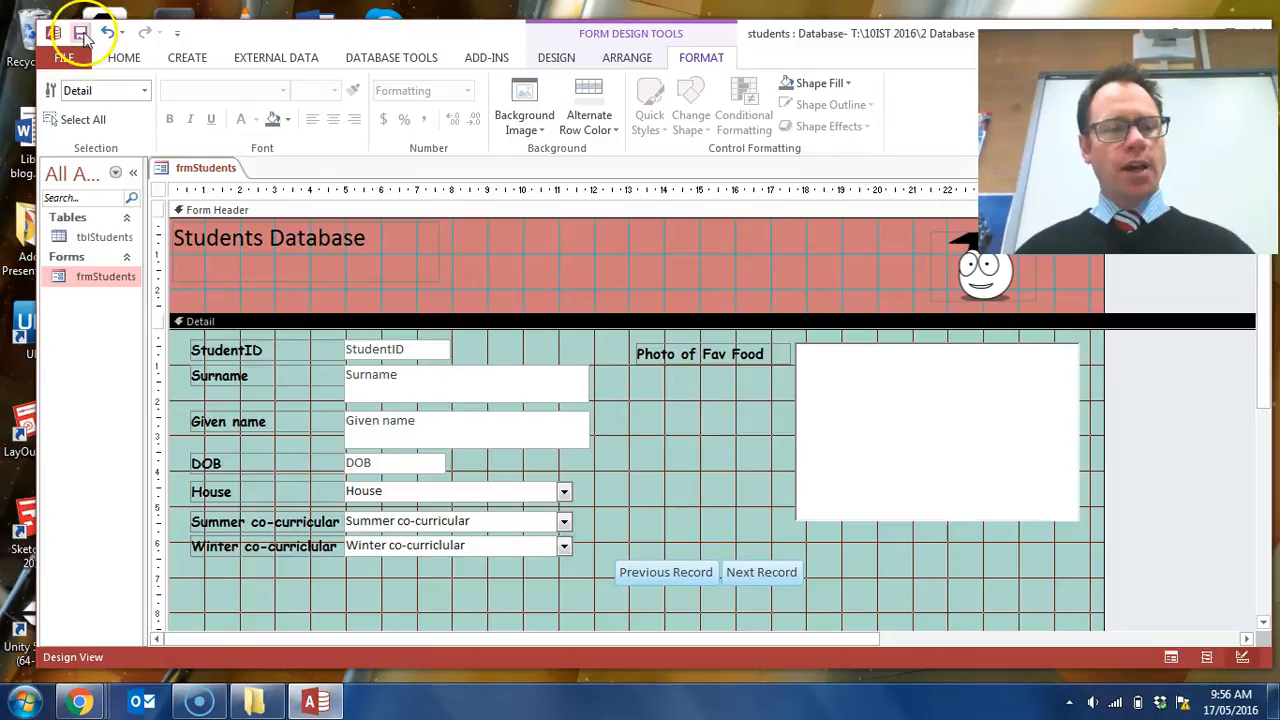
left_click(86, 34)
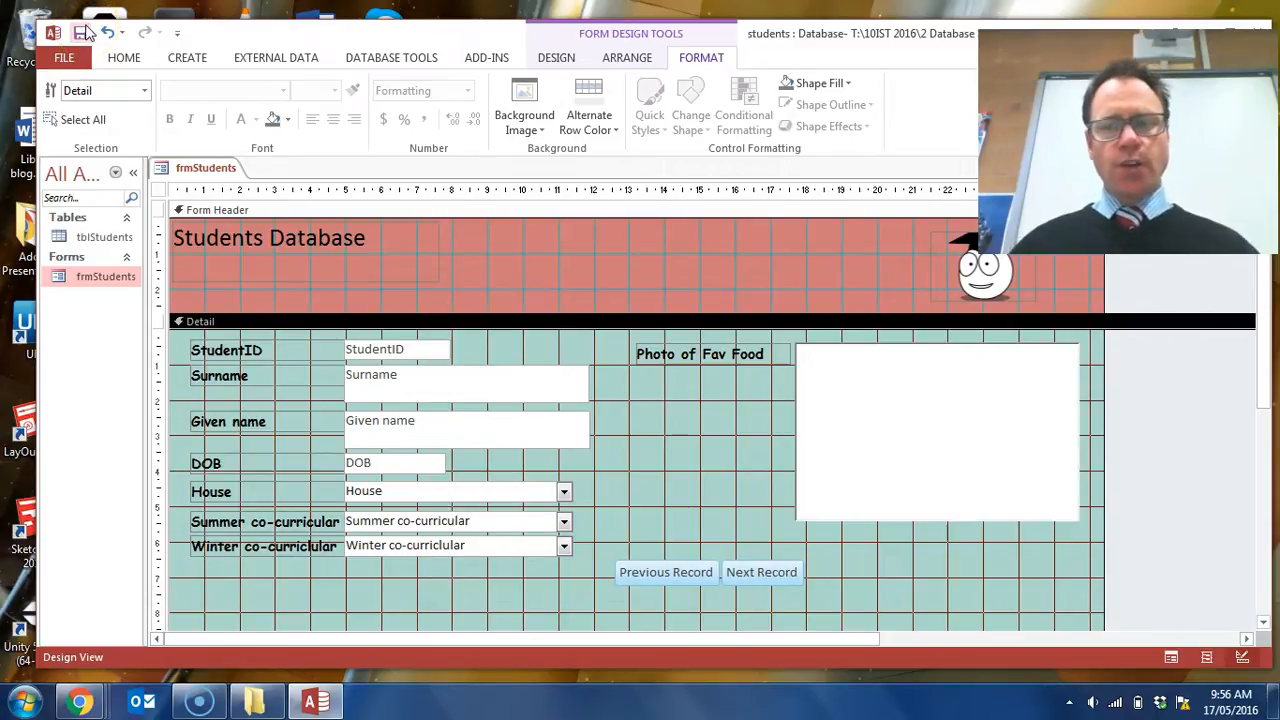